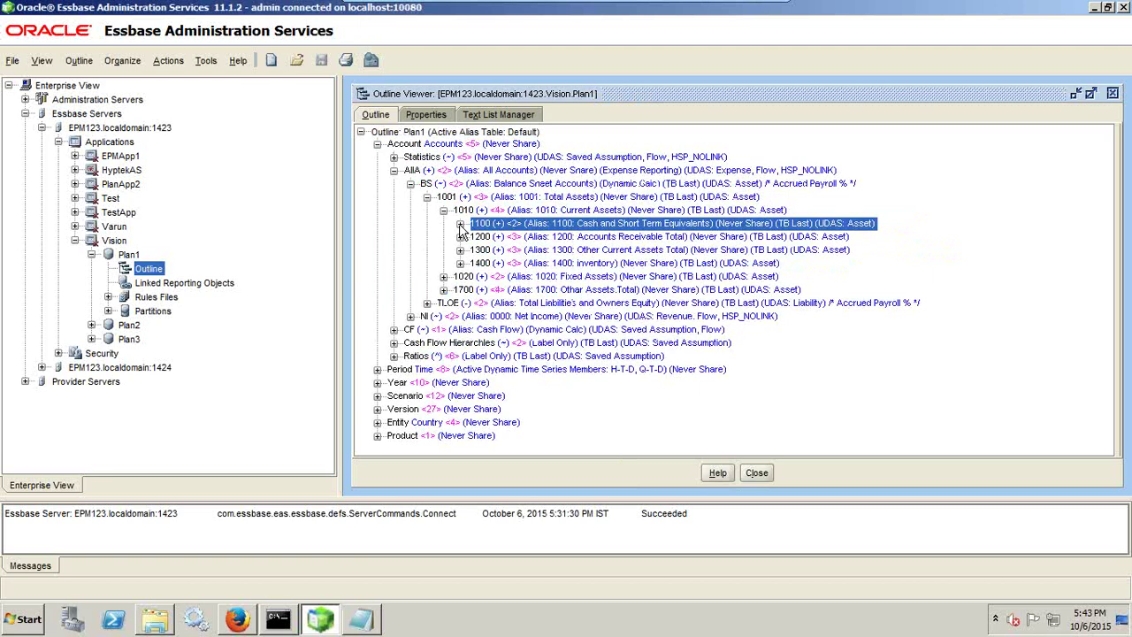
- Locate account member 1110 under 1100 Cash and Short Term Equivalents in the Plan1 outline
{"action": "left_click", "coordinate": [460, 223]}
{"action": "left_click", "coordinate": [541, 237]}
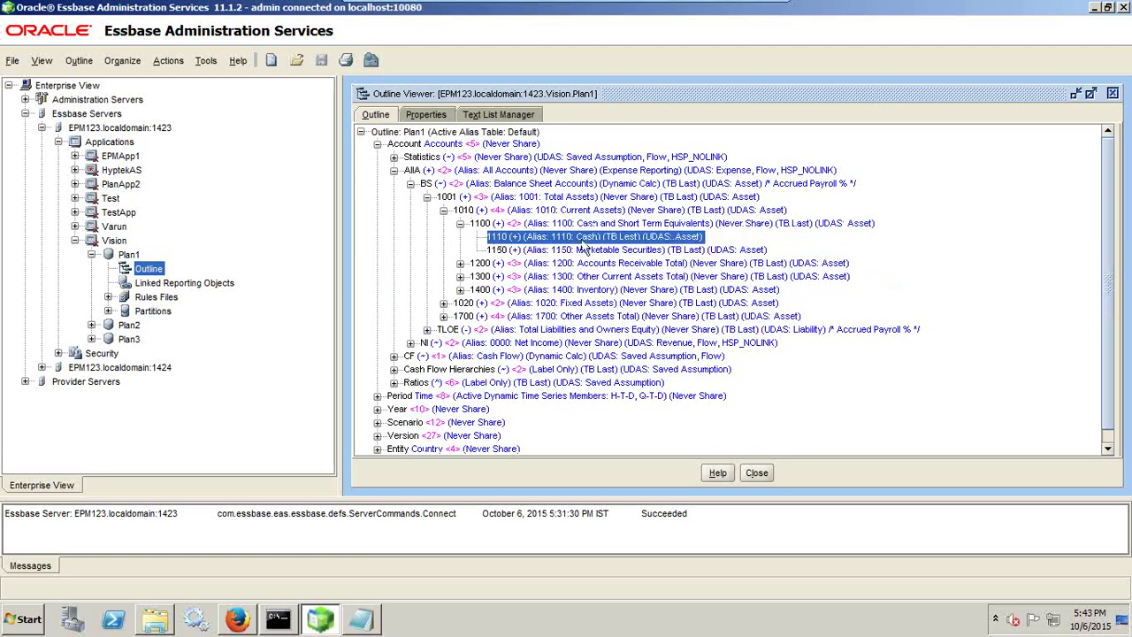
- Highlight 110 in the first row of the source file in Notepad and locate that member under Entity, Total Entity, TD, 100 in the outline
{"action": "key", "text": "alt+Tab"}
{"action": "left_click_drag", "start_coordinate": [687, 31], "coordinate": [715, 144]}
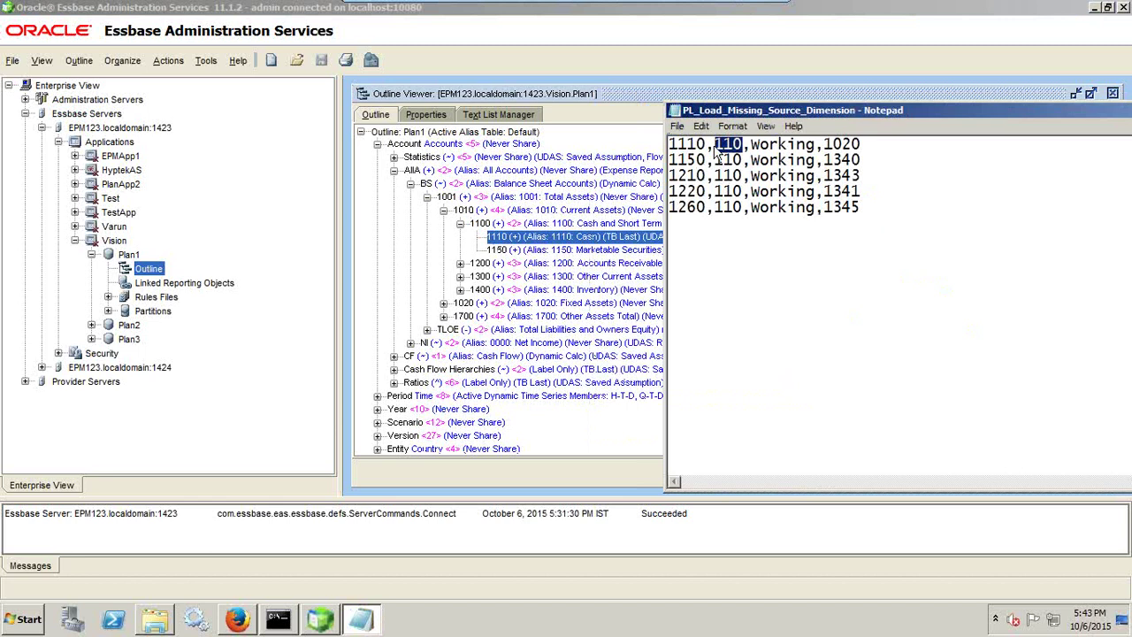
{"action": "left_click", "coordinate": [378, 143]}
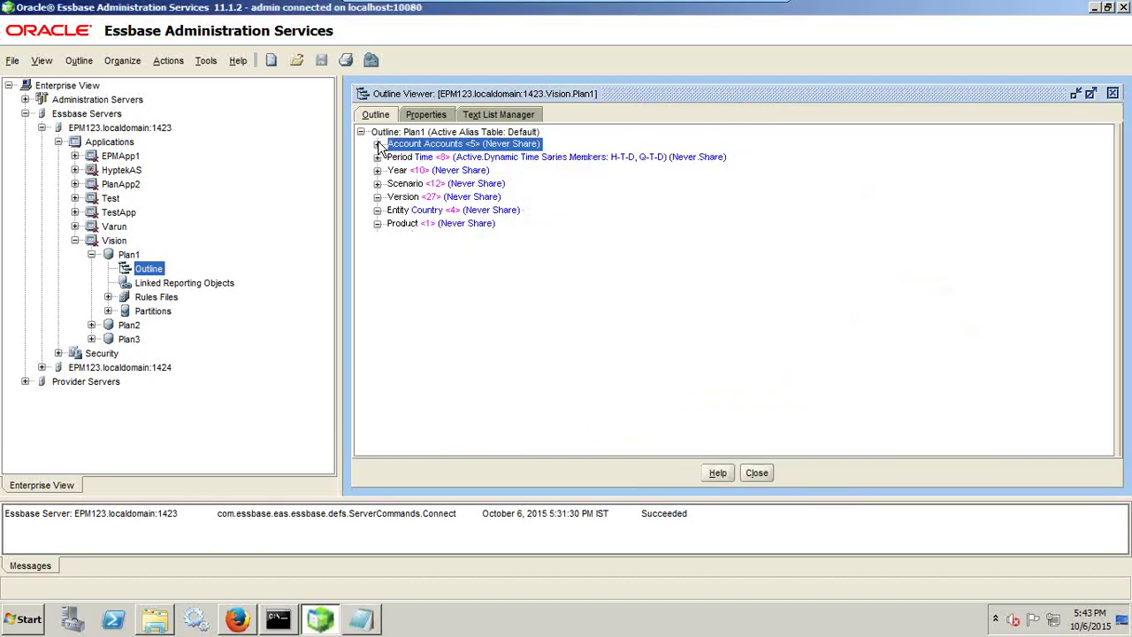
{"action": "left_click", "coordinate": [378, 210]}
{"action": "left_click", "coordinate": [394, 224]}
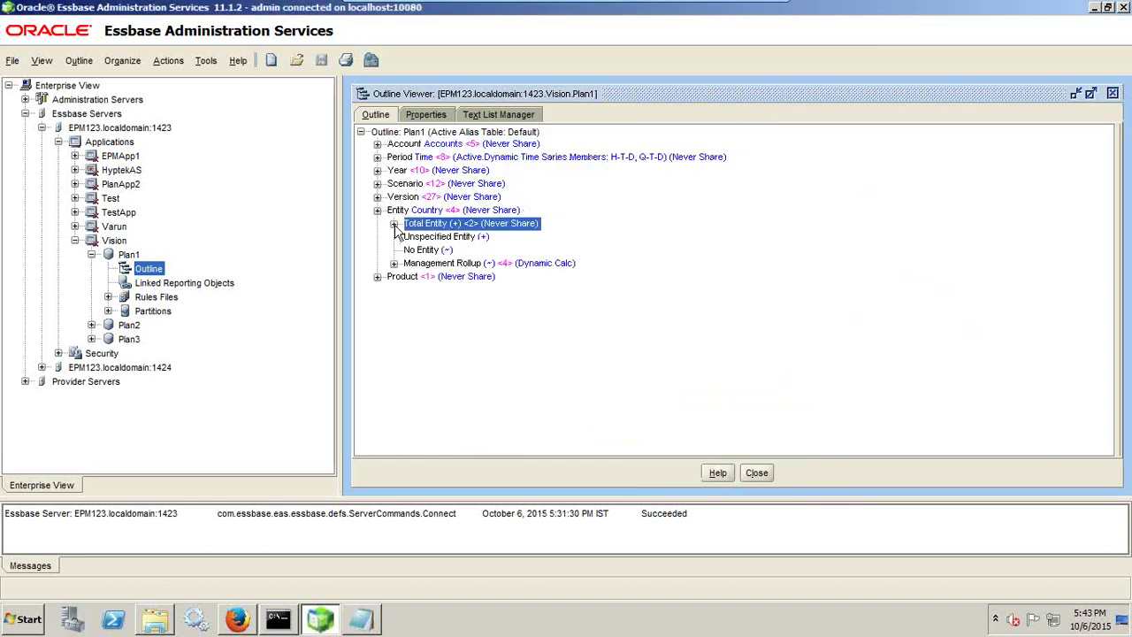
{"action": "left_click", "coordinate": [393, 224]}
{"action": "left_click", "coordinate": [411, 237]}
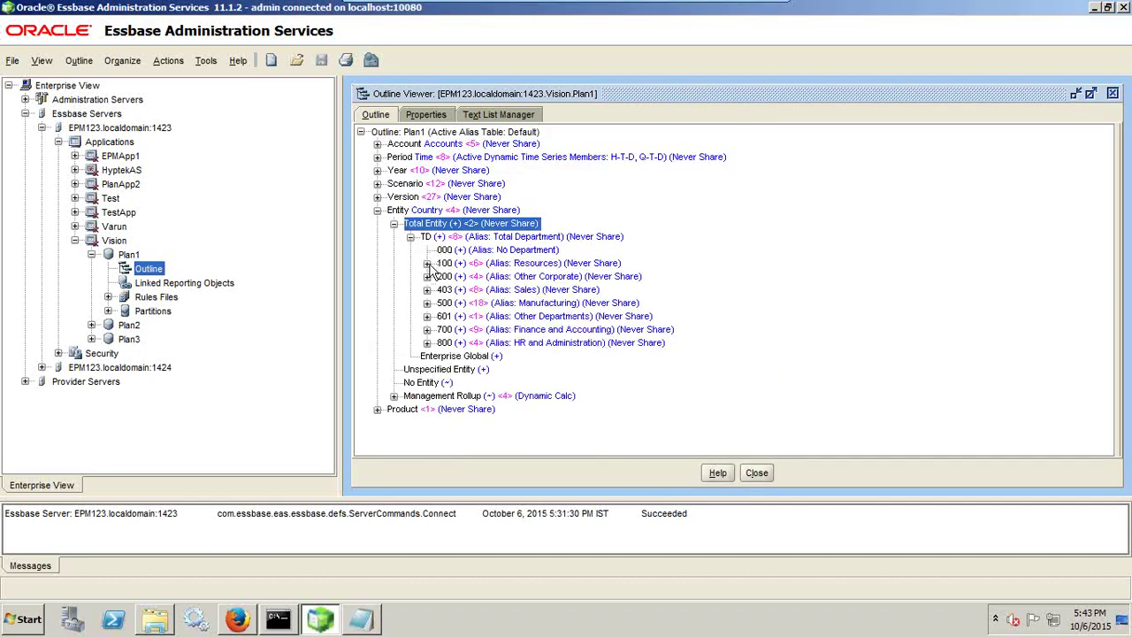
{"action": "left_click", "coordinate": [427, 263]}
{"action": "left_click", "coordinate": [484, 277]}
- Highlight Working in the first row of the source file and locate the Working member in the Version dimension
{"action": "key", "text": "alt+Tab"}
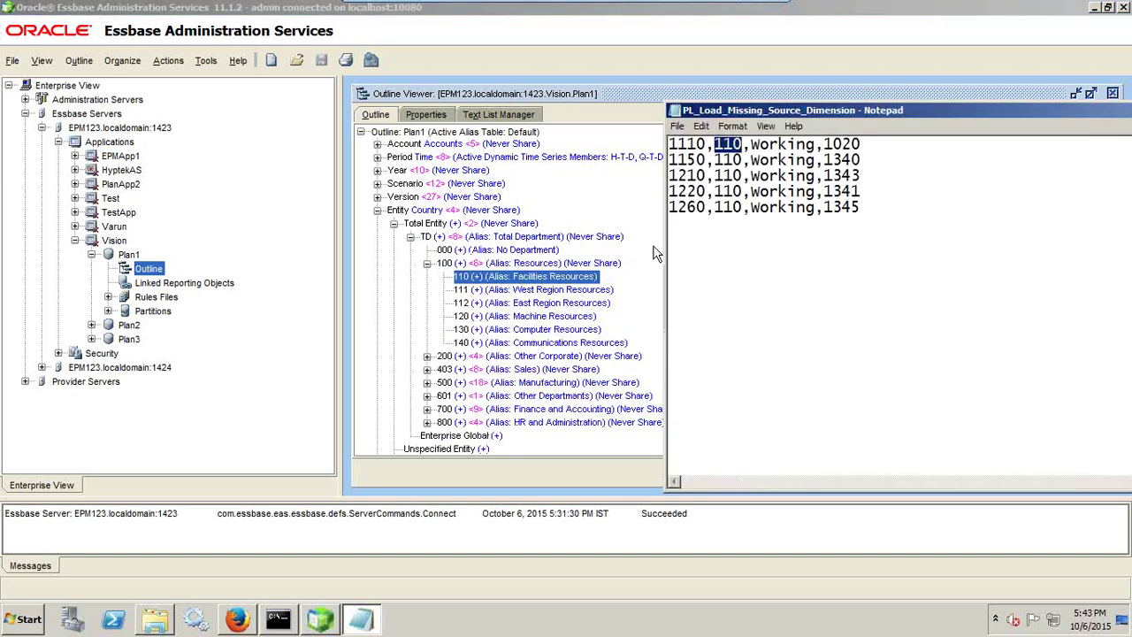
{"action": "left_click_drag", "start_coordinate": [818, 144], "coordinate": [749, 145]}
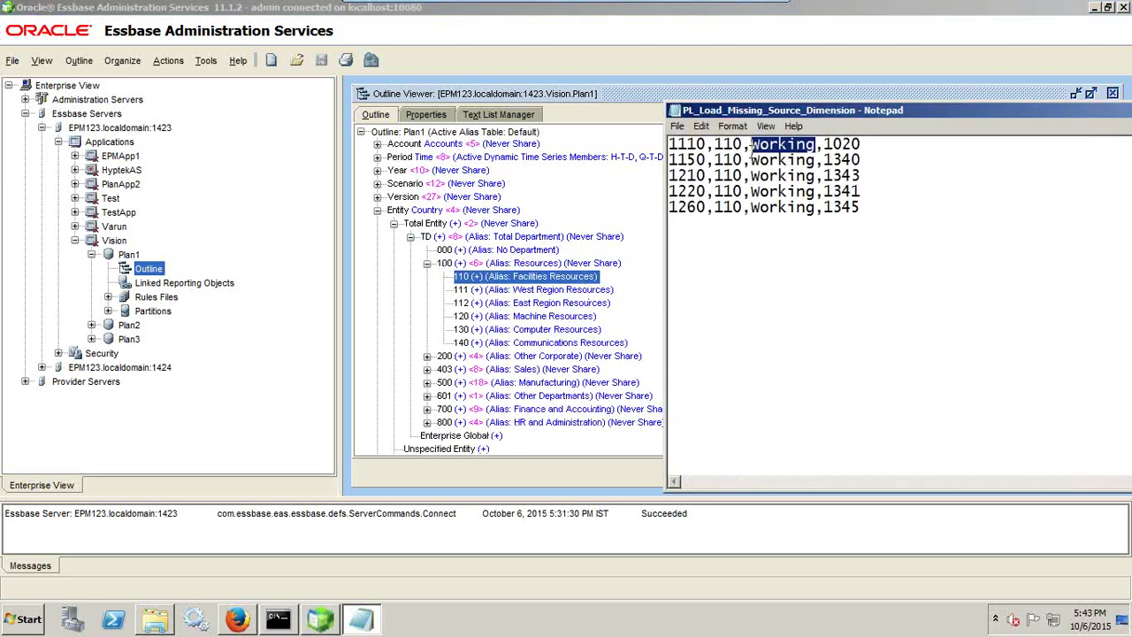
{"action": "left_click", "coordinate": [377, 209]}
{"action": "left_click", "coordinate": [377, 196]}
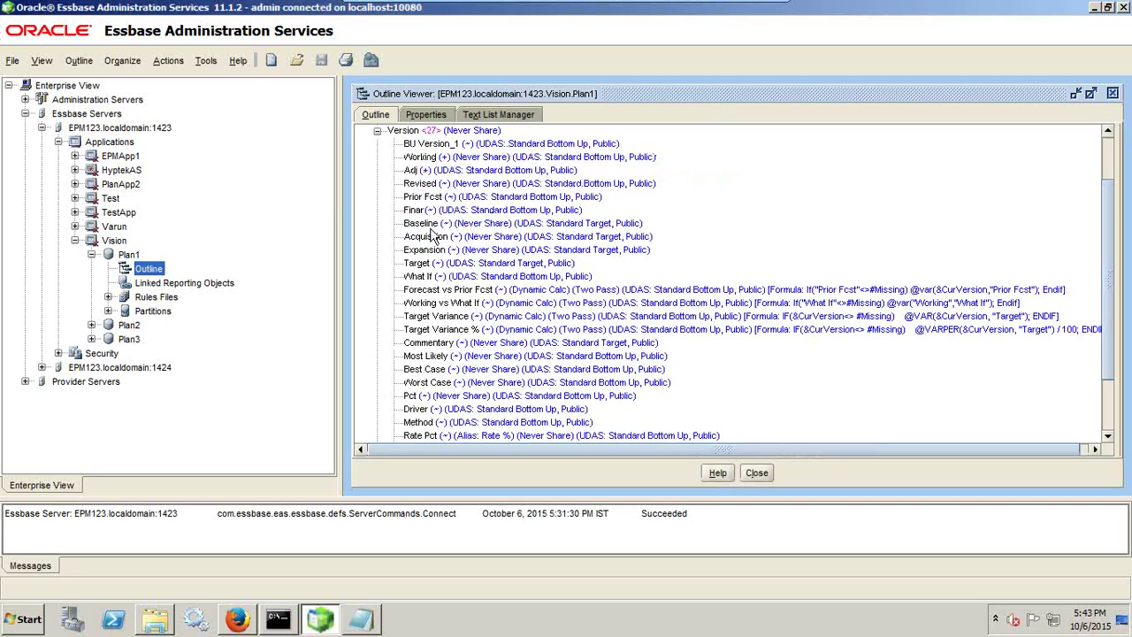
{"action": "left_click", "coordinate": [444, 157]}
- Highlight the amount 1020 in the first row of the source file and collapse the Version dimension in the outline
{"action": "key", "text": "alt+Tab"}
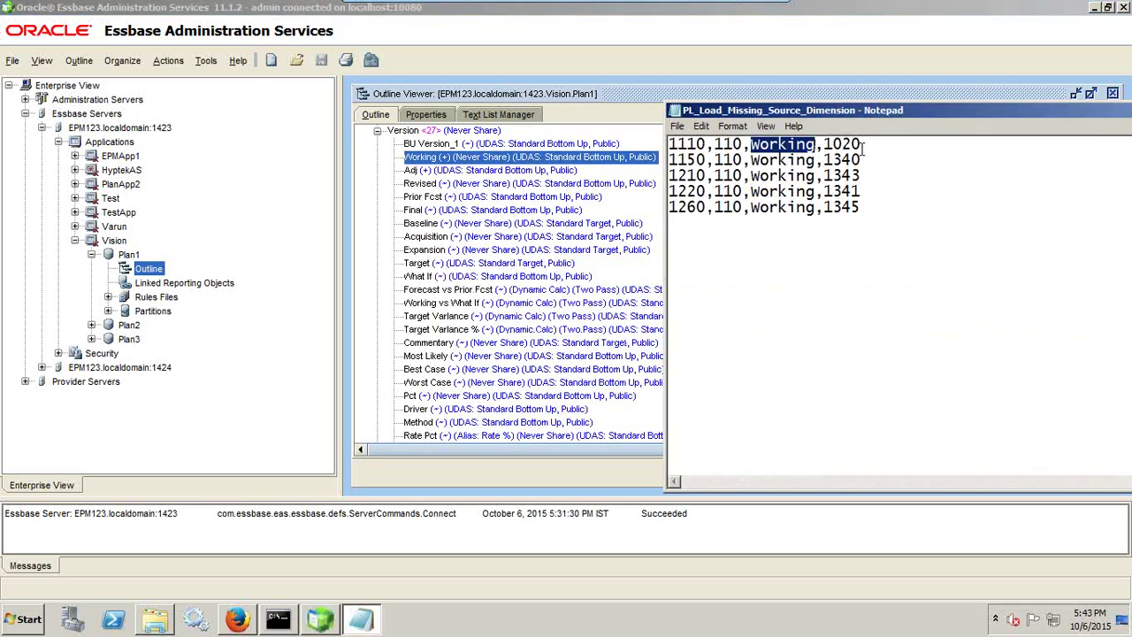
{"action": "left_click_drag", "start_coordinate": [862, 145], "coordinate": [831, 144]}
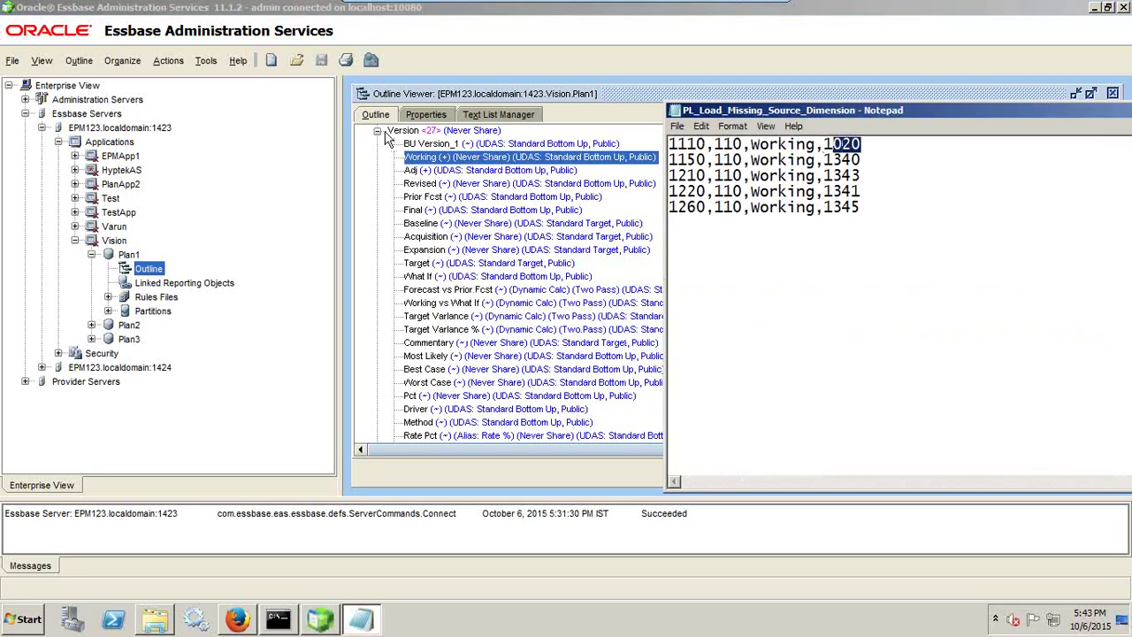
{"action": "left_click", "coordinate": [382, 133]}
{"action": "left_click", "coordinate": [377, 132]}
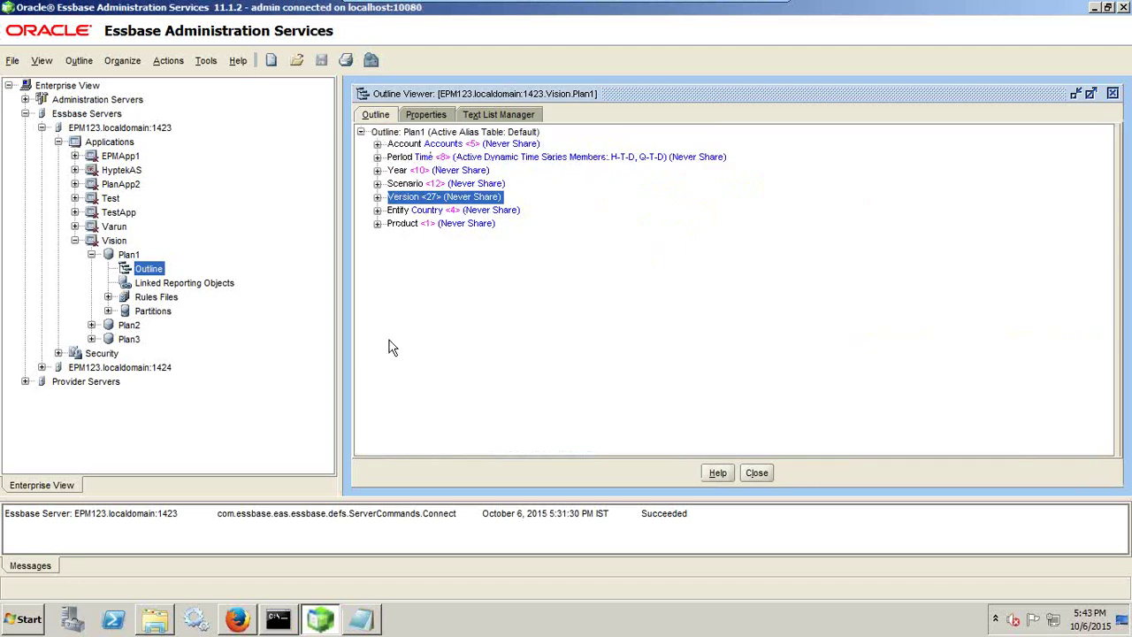
{"action": "key", "text": "alt+Tab"}
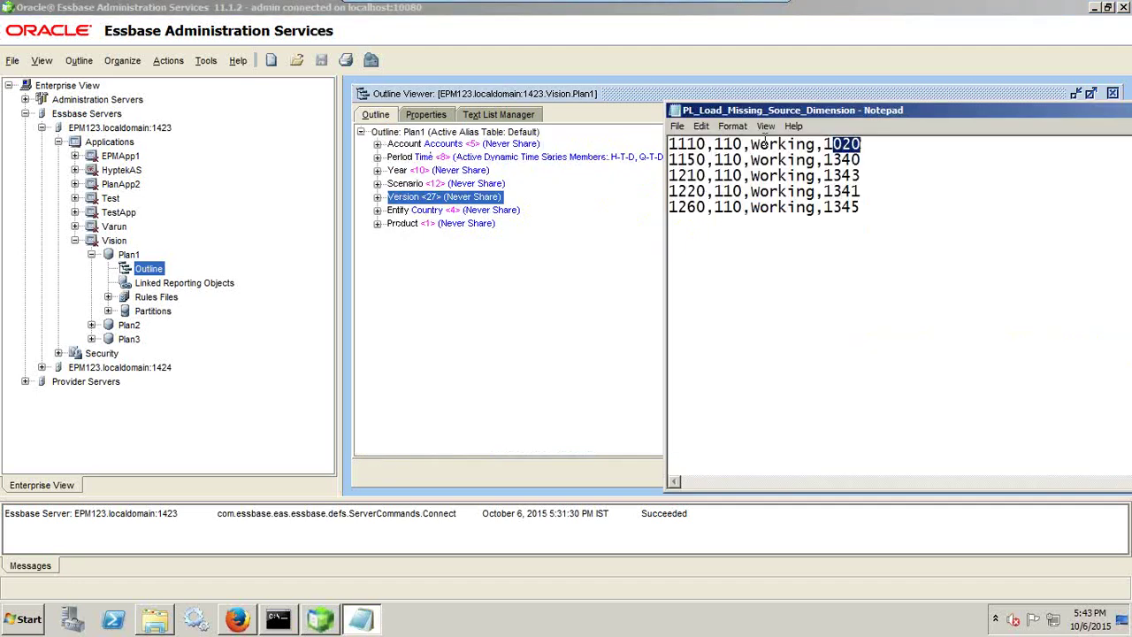
{"action": "left_click_drag", "start_coordinate": [862, 144], "coordinate": [826, 153]}
- Go through the Plan1 outline's dimensions from Account down to Product
{"action": "left_click", "coordinate": [423, 146]}
{"action": "left_click", "coordinate": [419, 170]}
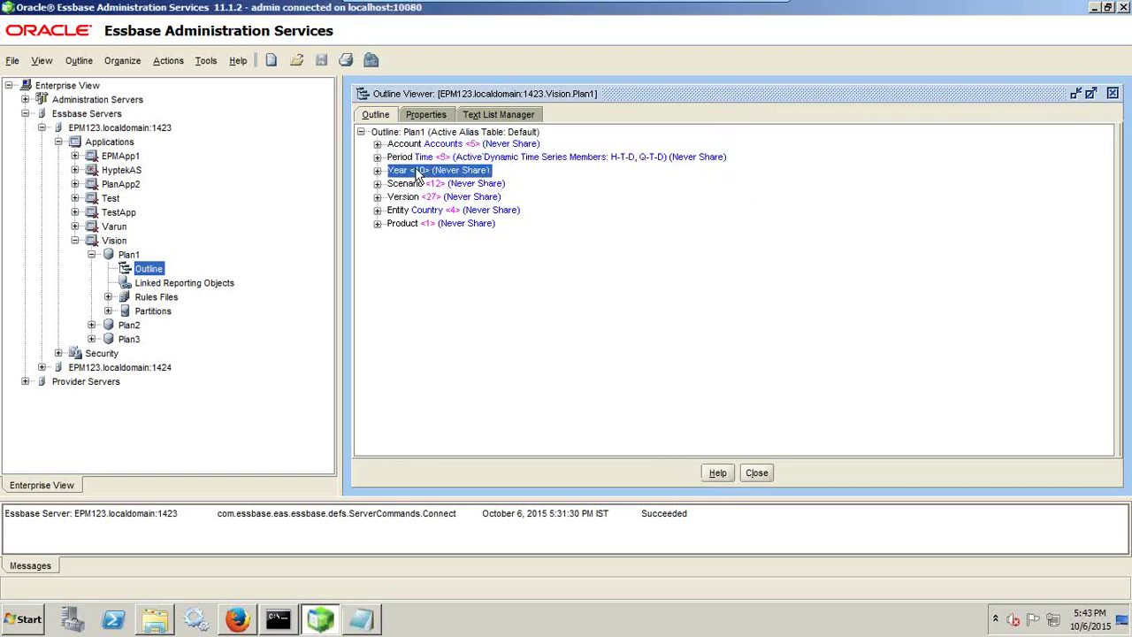
{"action": "left_click", "coordinate": [417, 183]}
{"action": "left_click", "coordinate": [414, 196]}
{"action": "left_click", "coordinate": [412, 209]}
{"action": "left_click", "coordinate": [412, 224]}
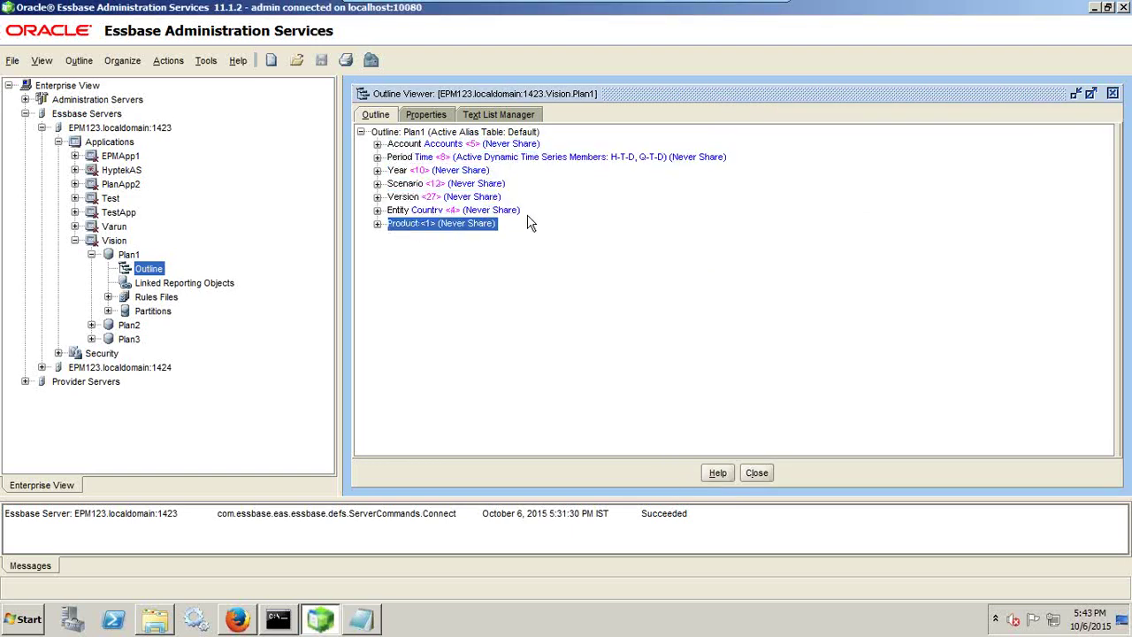
- Open a new blank Notepad window and place it just below the source file's data rows
{"action": "key", "text": "alt+Tab"}
{"action": "left_click", "coordinate": [19, 622]}
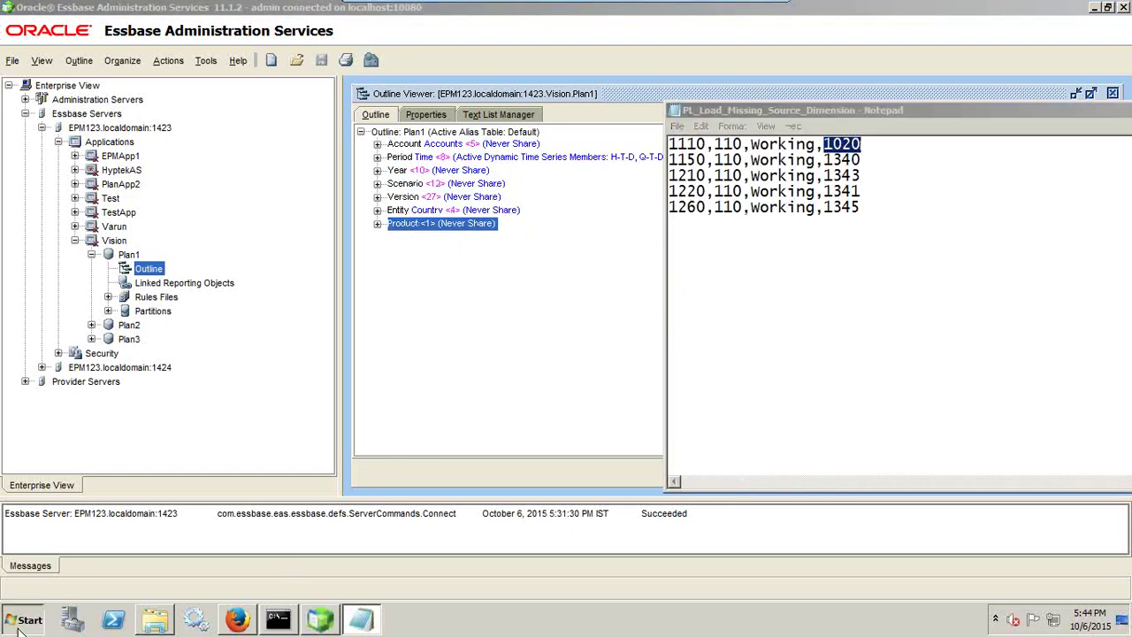
{"action": "type", "text": "notepad"}
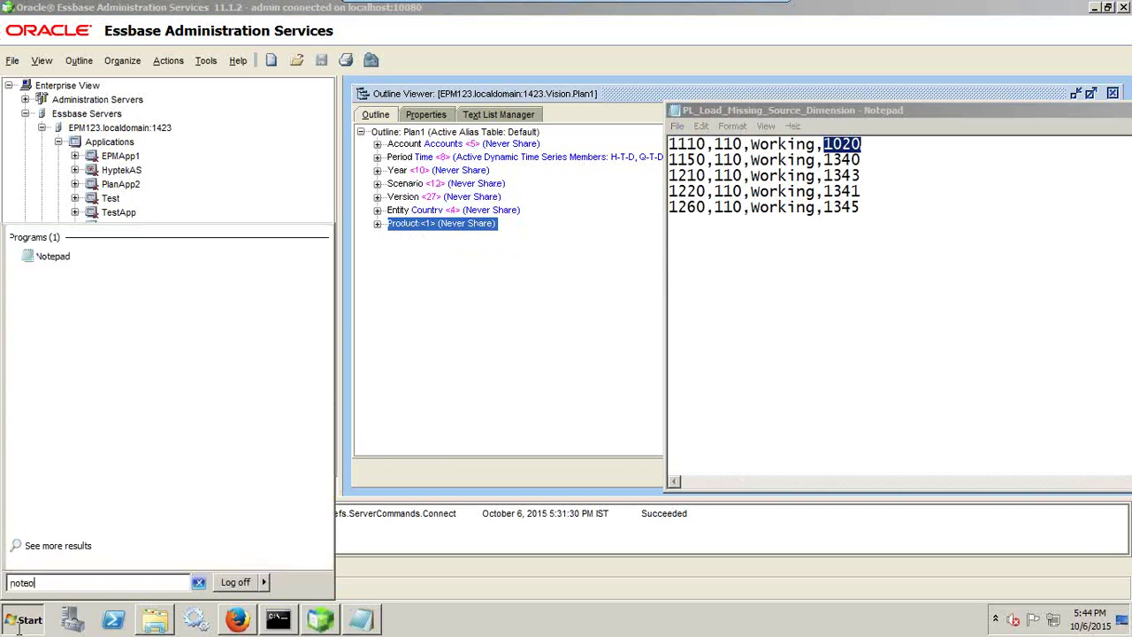
{"action": "key", "text": "Return"}
{"action": "left_click_drag", "start_coordinate": [388, 145], "coordinate": [727, 274]}
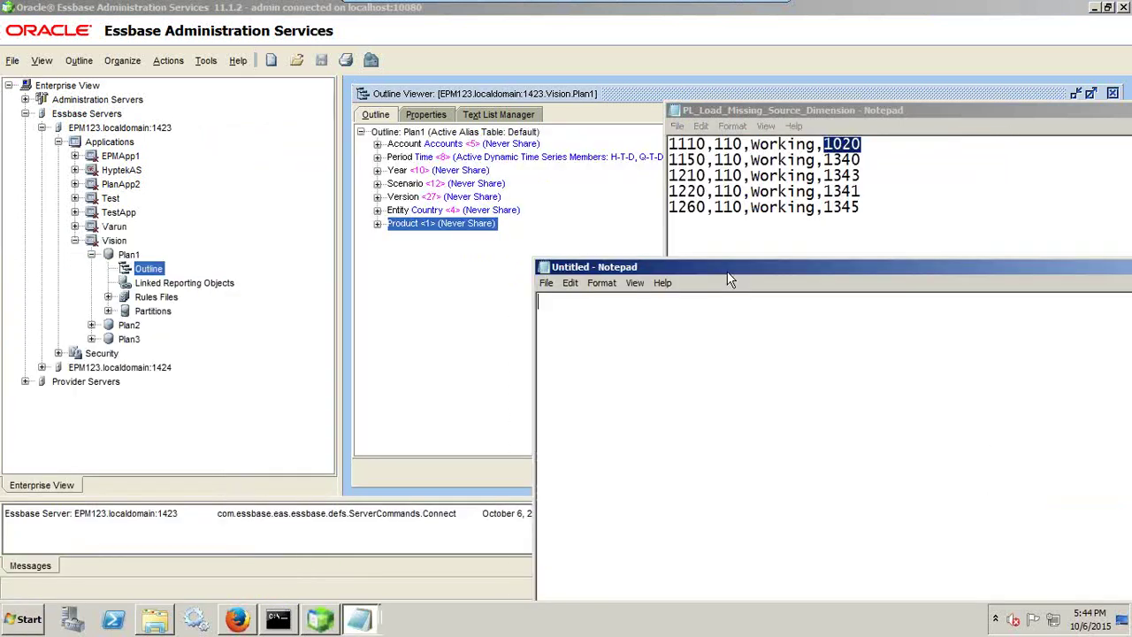
- Write four note lines: "Total Dimension = 07", "Period : PoV", "Year : PoV" and "Scenario : Pov"
{"action": "type", "text": "Total D"}
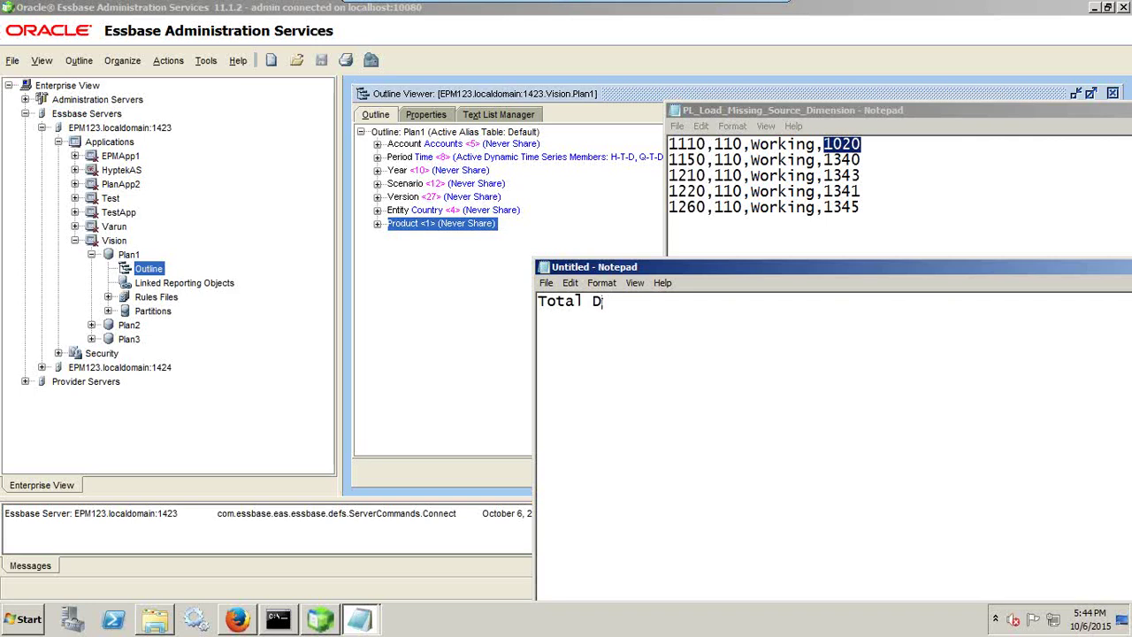
{"action": "key", "text": "BackSpace"}
{"action": "type", "text": "Dimension = 07"}
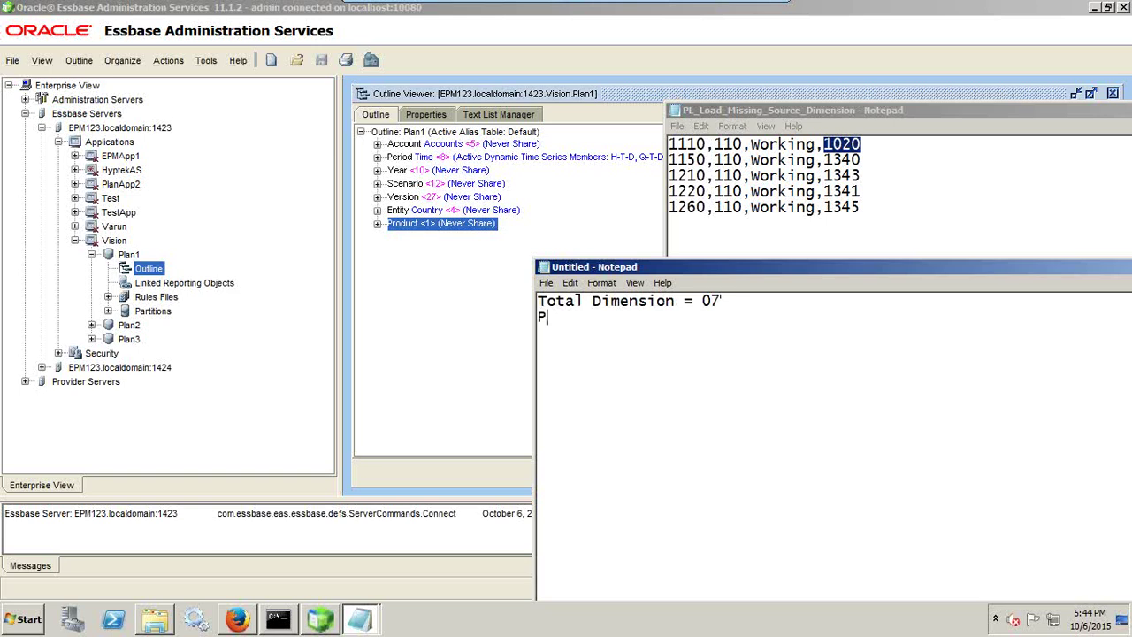
{"action": "type", "text": "iod : PoV Year : PoV Sc"}
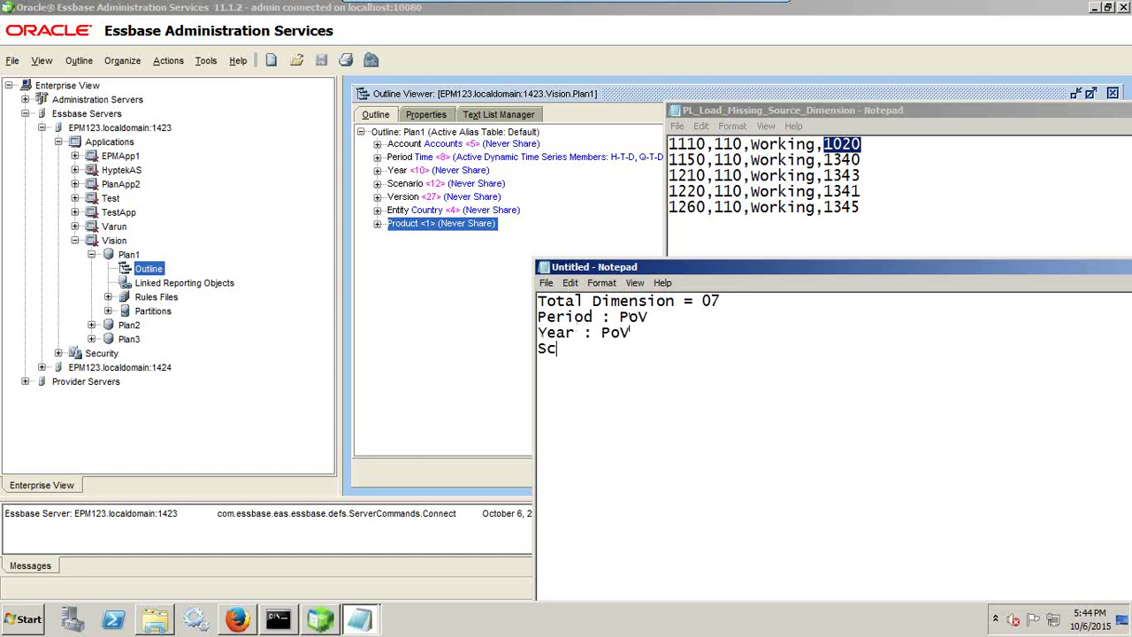
{"action": "type", "text": "enario : Pov"}
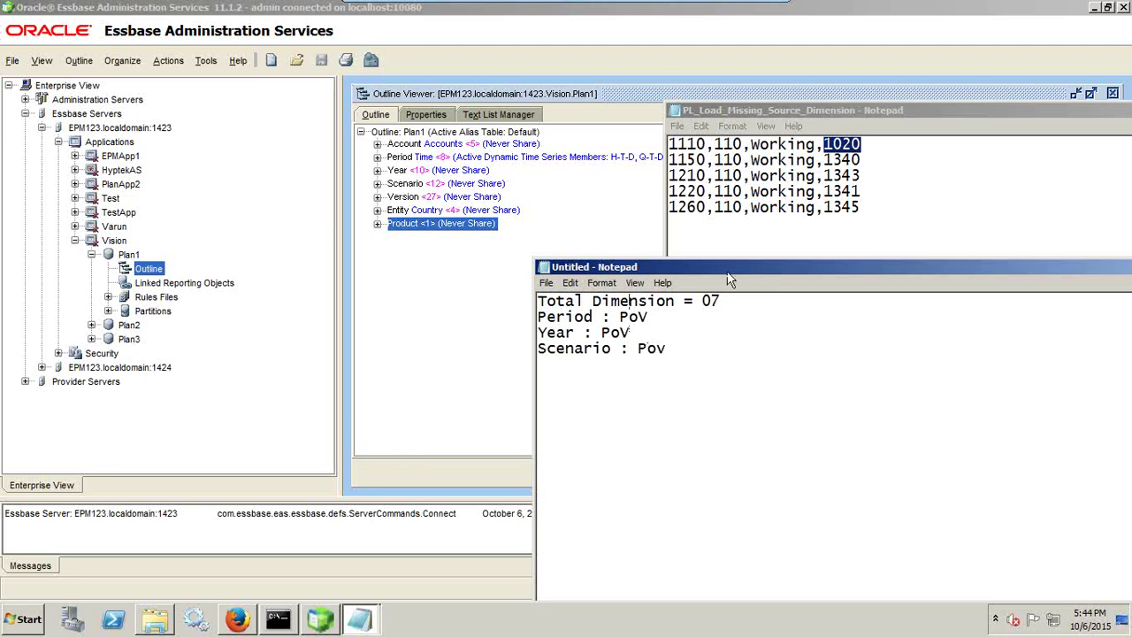
- Append "- 03 PoV +1 Amount" to the Total Dimension line of the notes
{"action": "key", "text": "ctrl+Right"}
{"action": "key", "text": "ctrl+Right"}
{"action": "key", "text": "Down"}
{"action": "key", "text": "Down"}
{"action": "key", "text": "Down"}
{"action": "key", "text": "Down"}
{"action": "type", "text": "- 03 PoV "}
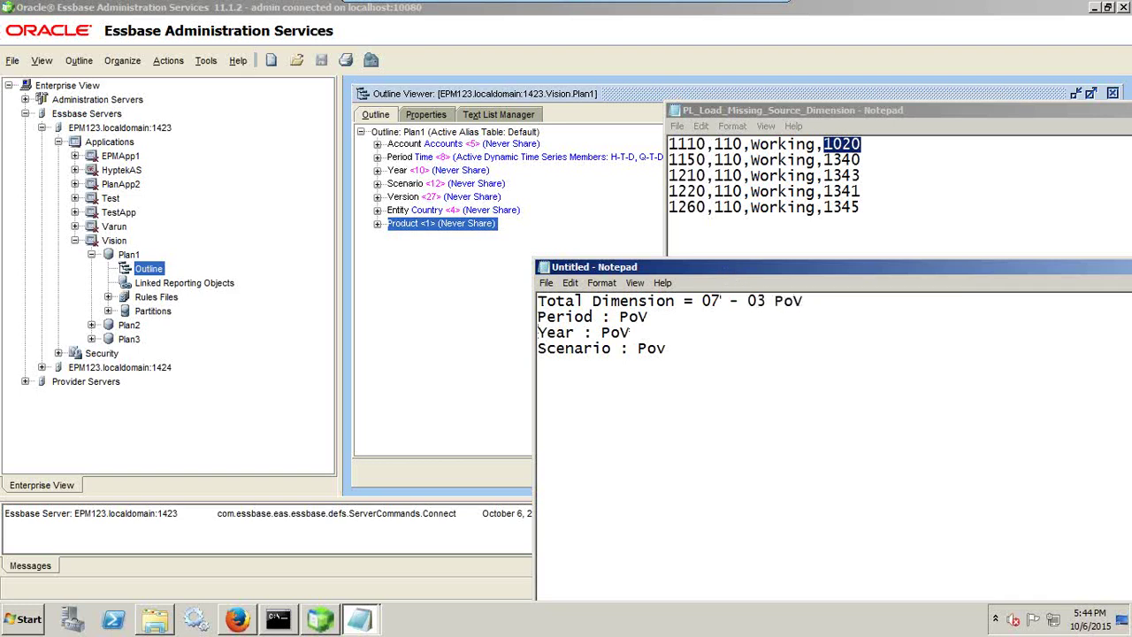
{"action": "type", "text": "+1"}
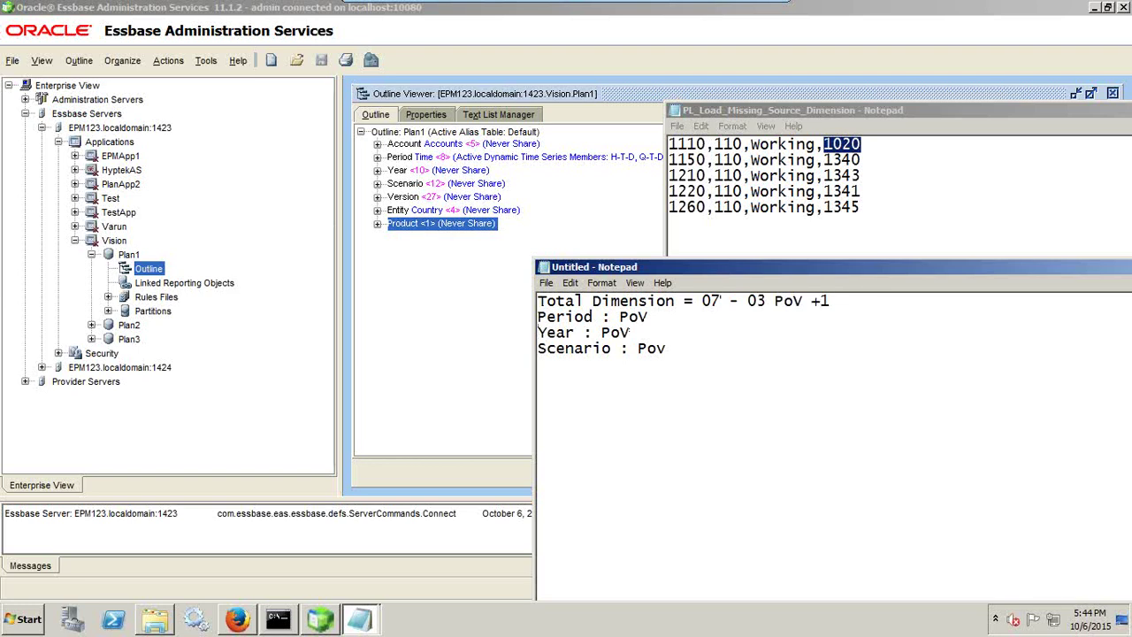
{"action": "type", "text": " MAount"}
{"action": "key", "text": "BackSpace"}
{"action": "key", "text": "BackSpace"}
{"action": "key", "text": "BackSpace"}
{"action": "key", "text": "BackSpace"}
{"action": "key", "text": "BackSpace"}
{"action": "key", "text": "BackSpace"}
{"action": "type", "text": "Amount"}
- Compare the source file's columns with the outline's Period, Year, Scenario, Version, Entity and Product dimensions
{"action": "left_click", "coordinate": [703, 149]}
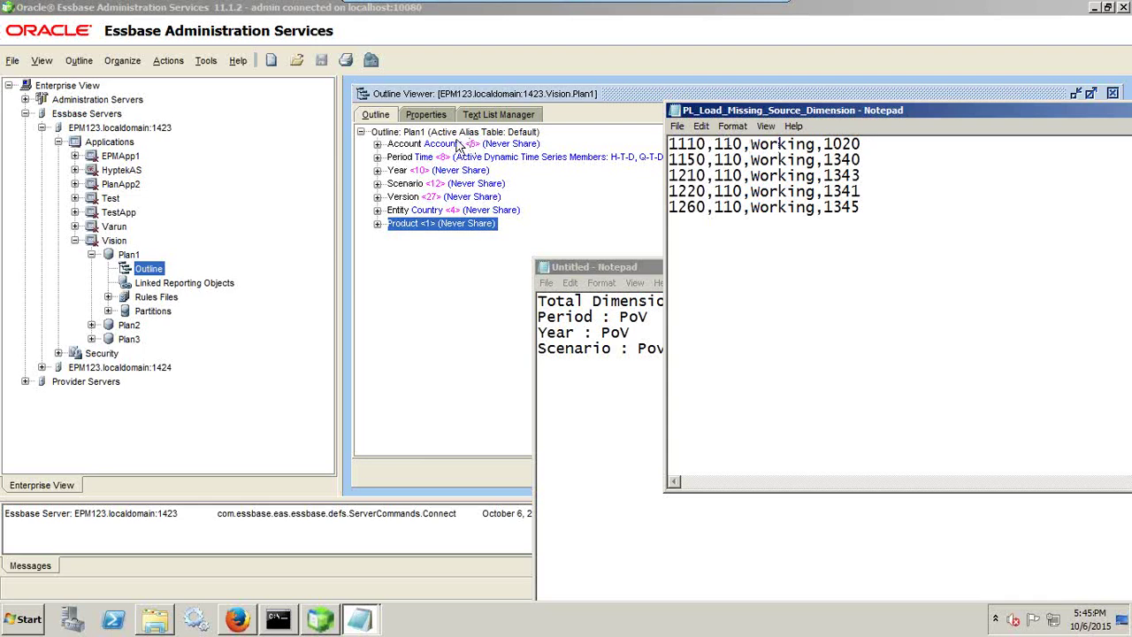
{"action": "left_click", "coordinate": [434, 158]}
{"action": "left_click", "coordinate": [434, 157]}
{"action": "left_click", "coordinate": [433, 170]}
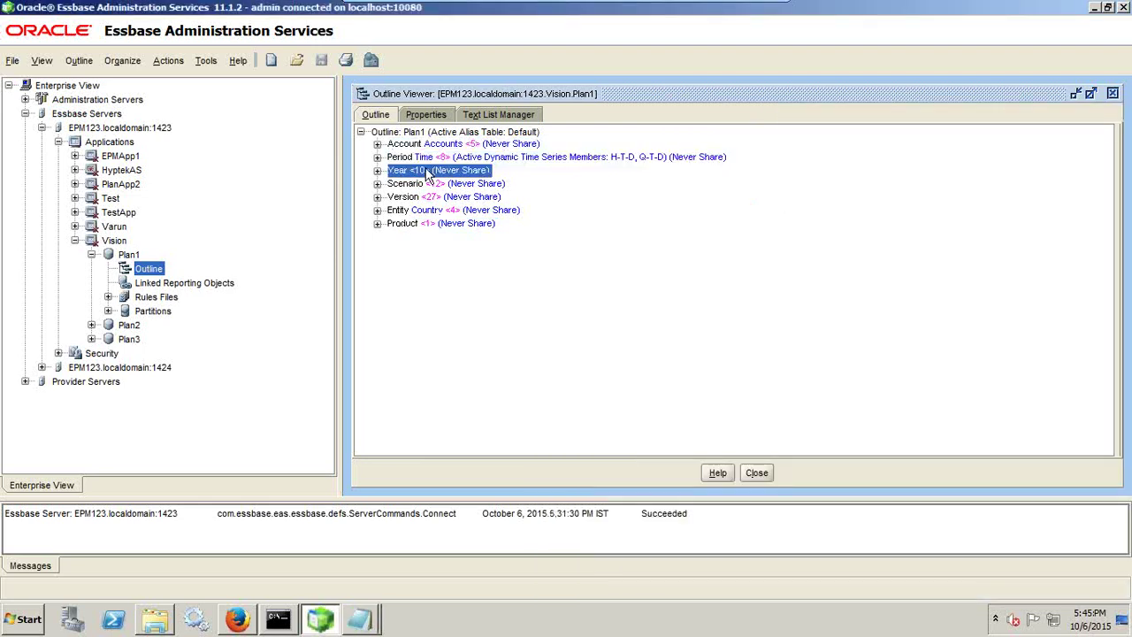
{"action": "left_click", "coordinate": [431, 185]}
{"action": "key", "text": "alt+Tab"}
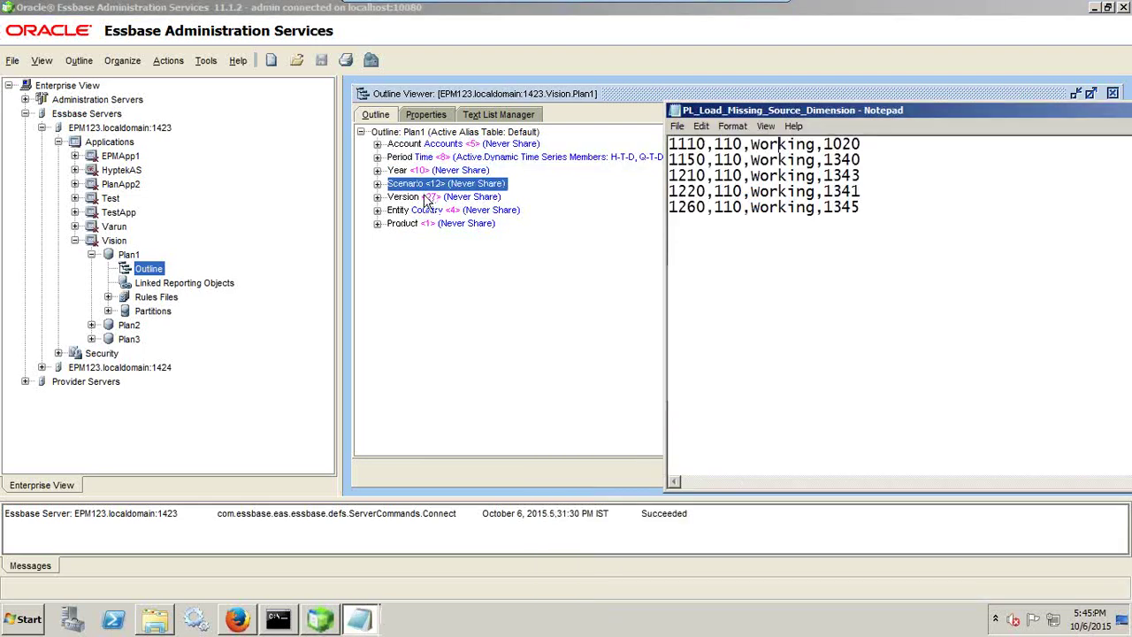
{"action": "left_click", "coordinate": [429, 196]}
{"action": "left_click", "coordinate": [423, 210]}
{"action": "left_click", "coordinate": [421, 224]}
{"action": "key", "text": "alt+Tab"}
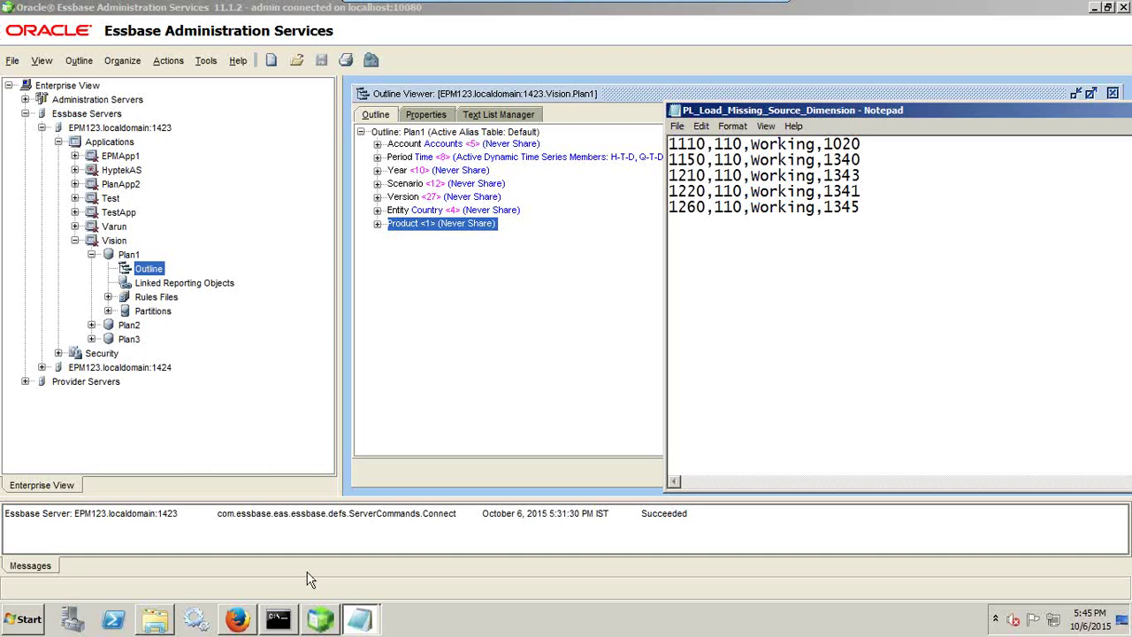
- Switch to Data Management in Firefox and start adding a target application of type Planning
{"action": "left_click", "coordinate": [359, 619]}
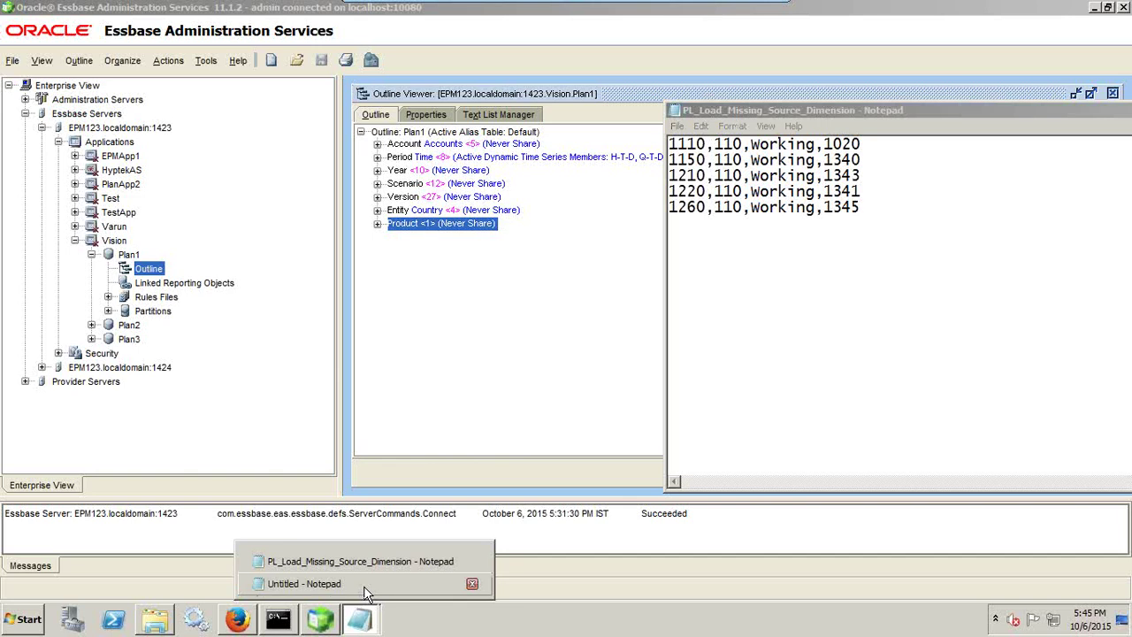
{"action": "left_click", "coordinate": [239, 619]}
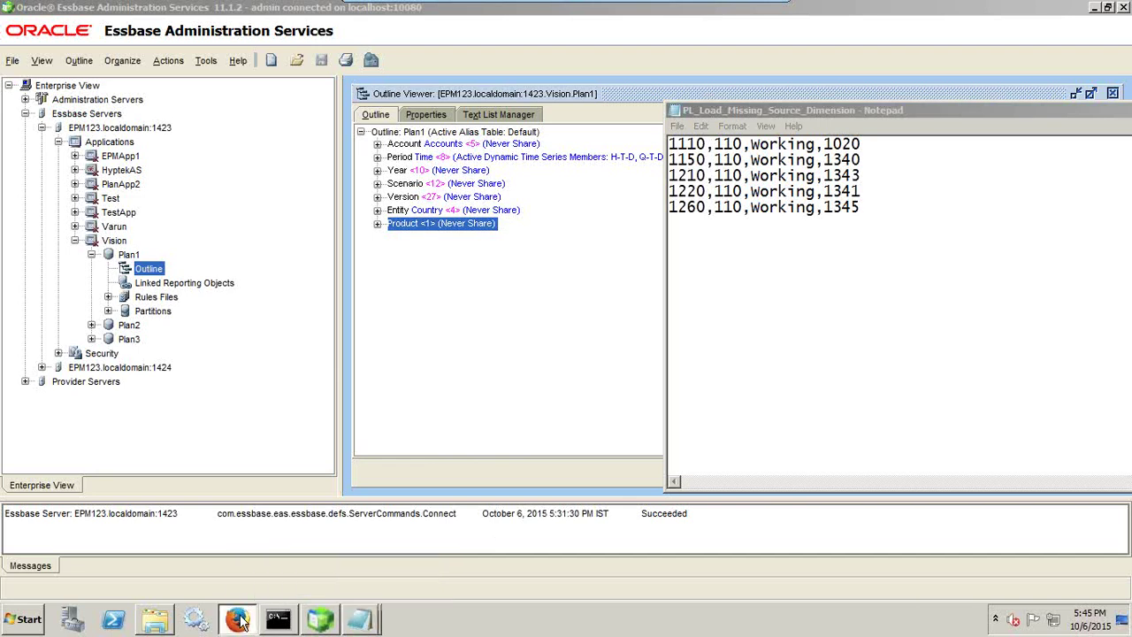
{"action": "left_click", "coordinate": [239, 619]}
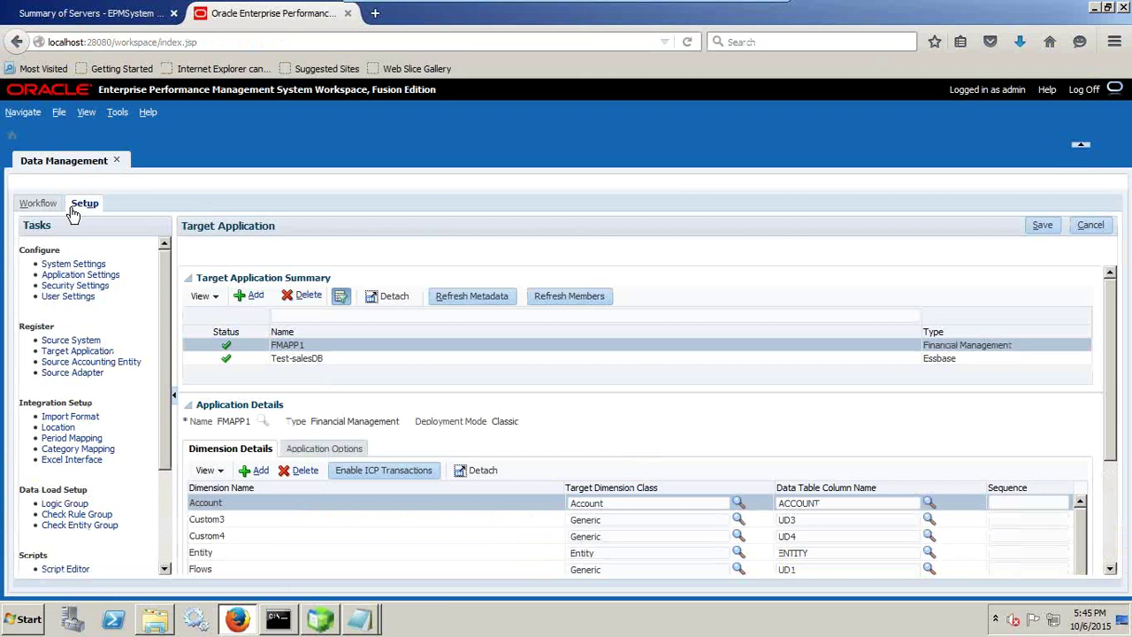
{"action": "left_click", "coordinate": [85, 351]}
{"action": "left_click", "coordinate": [264, 299]}
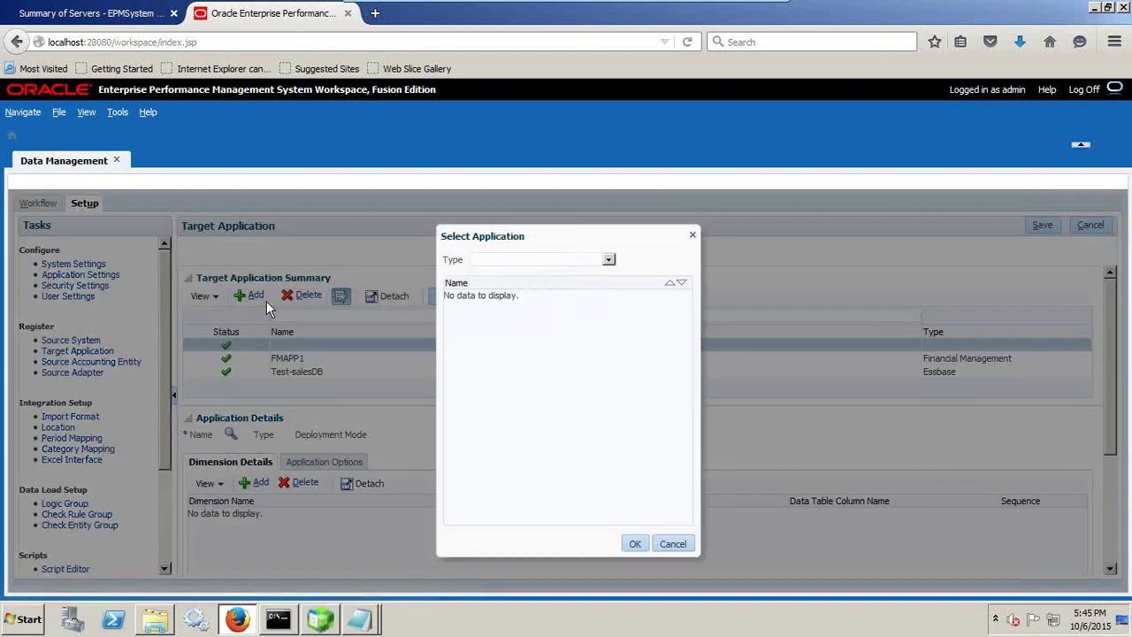
{"action": "left_click", "coordinate": [558, 260]}
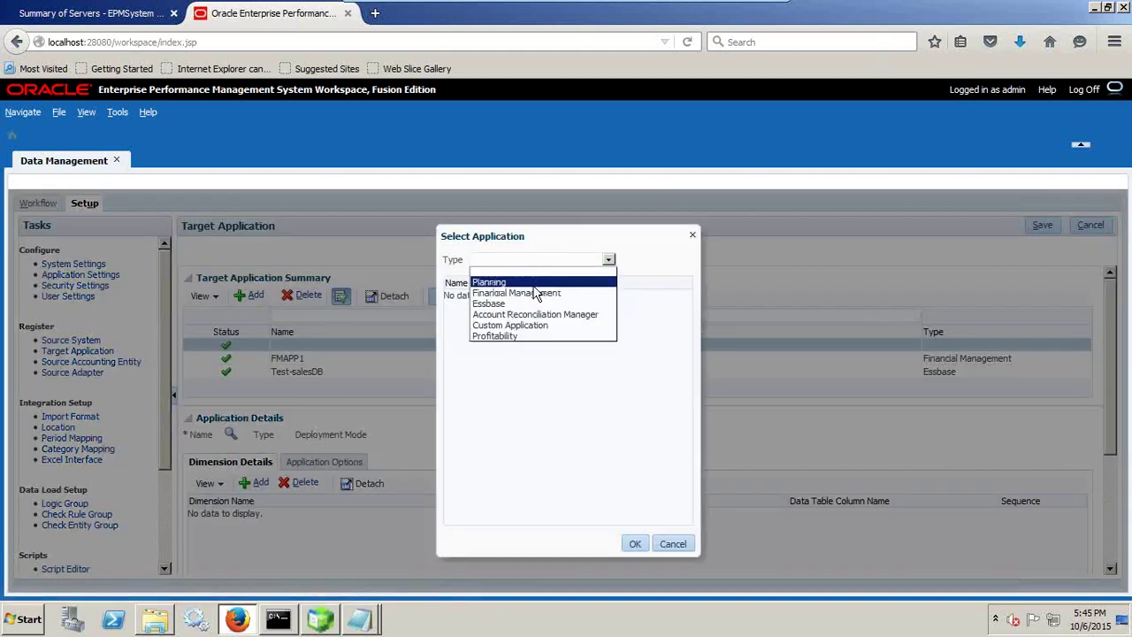
{"action": "left_click", "coordinate": [535, 283]}
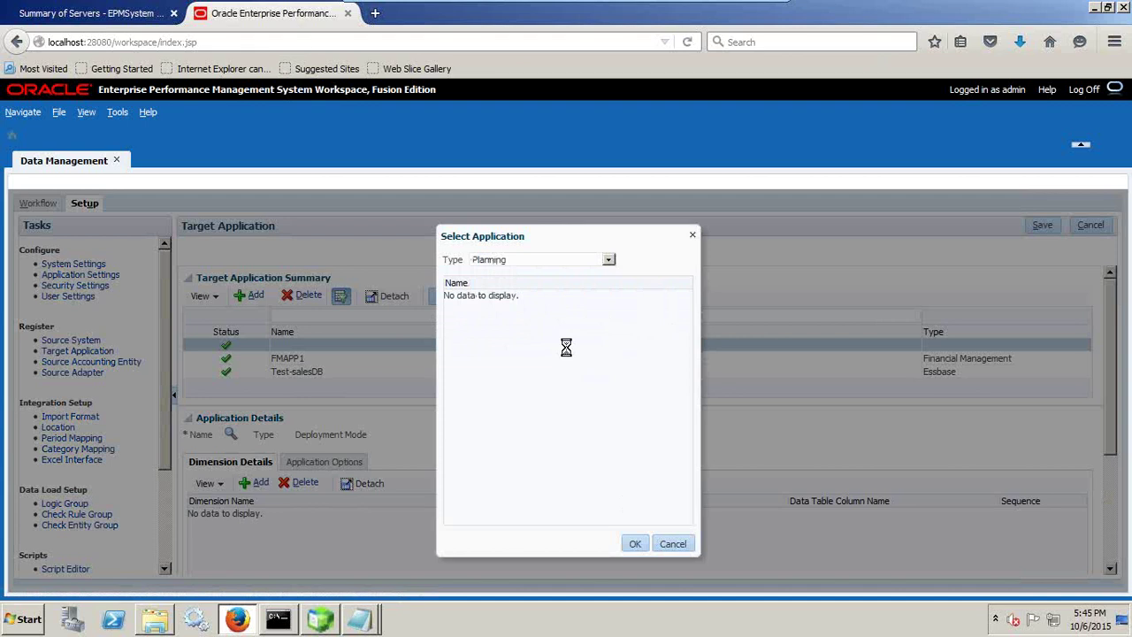
- Switch to Essbase Administration Services and locate the P_000 (No Product) member under P_TP in the Plan1 outline's Product dimension
{"action": "key", "text": "alt+Tab"}
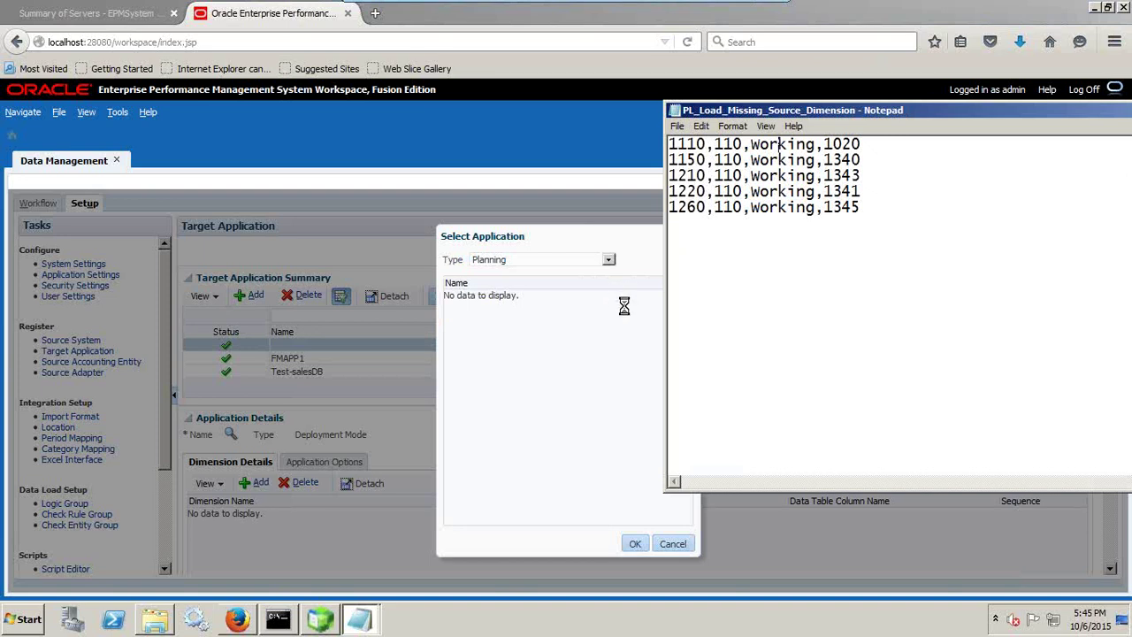
{"action": "left_click", "coordinate": [322, 619]}
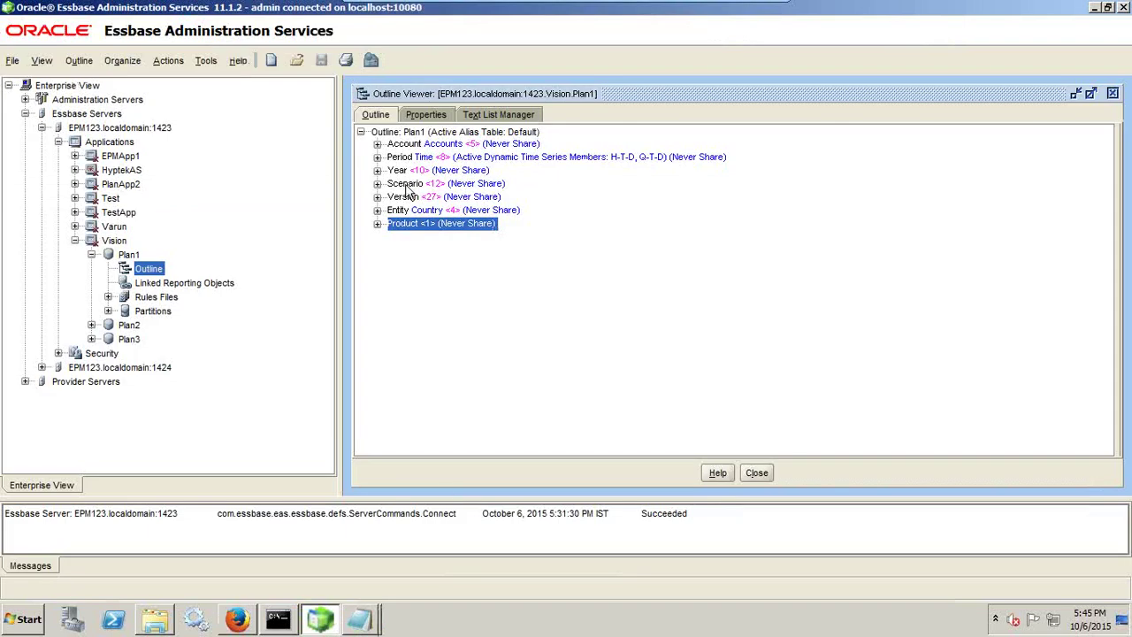
{"action": "left_click", "coordinate": [378, 224]}
{"action": "left_click", "coordinate": [394, 237]}
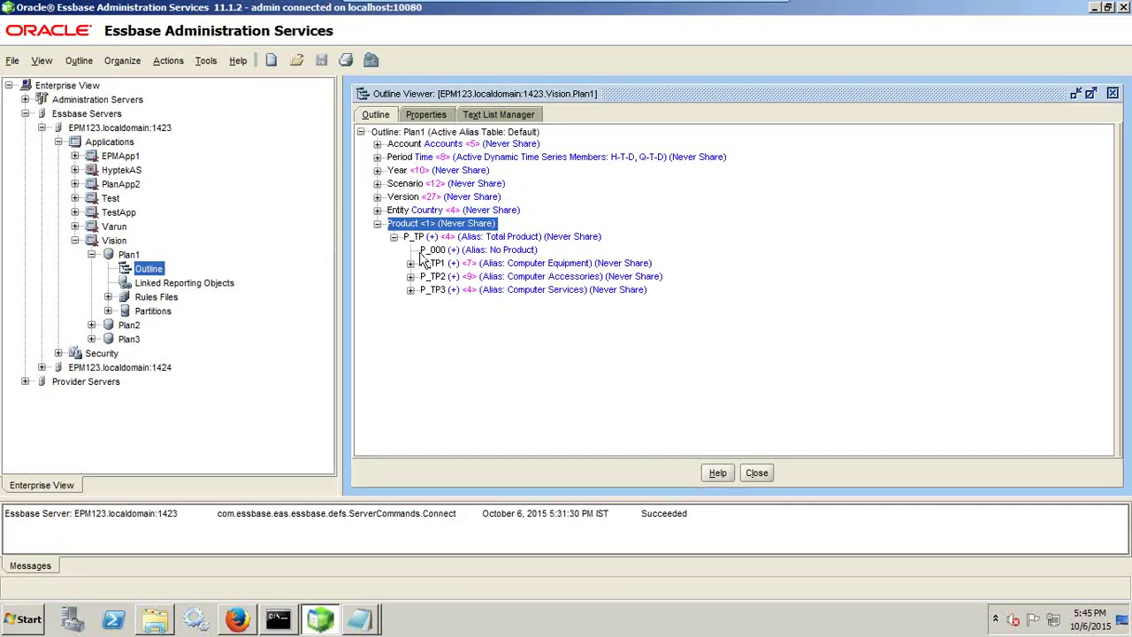
{"action": "left_click", "coordinate": [435, 252]}
{"action": "key", "text": "alt+Tab"}
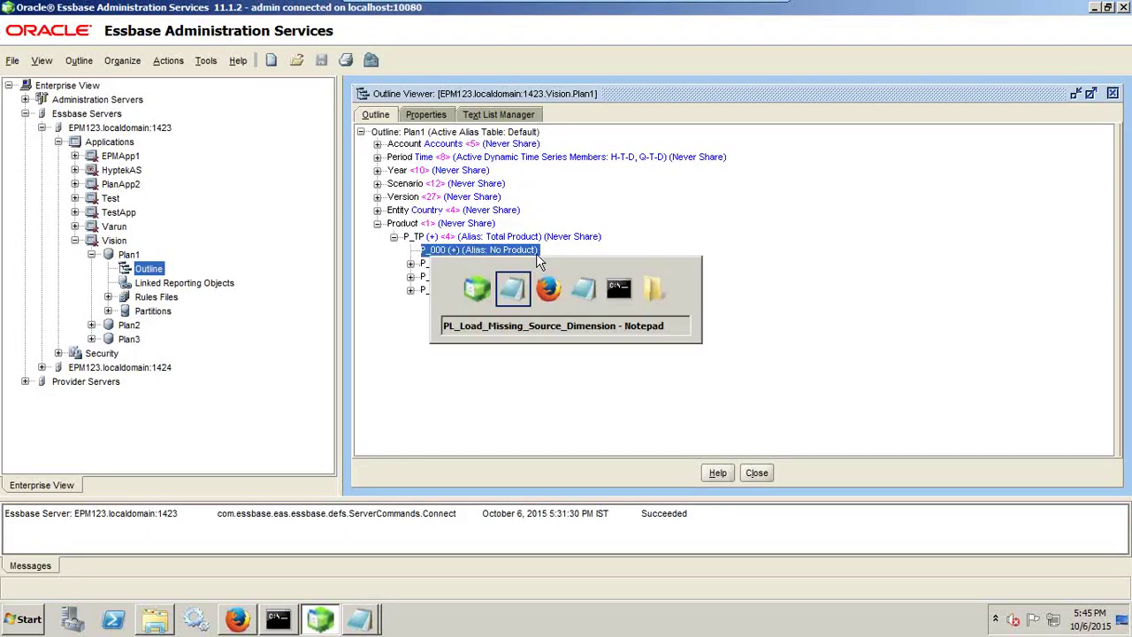
- Return to Data Management in Firefox, choose Vision as the Planning target application, review its dimension details and save it
{"action": "left_click", "coordinate": [251, 624]}
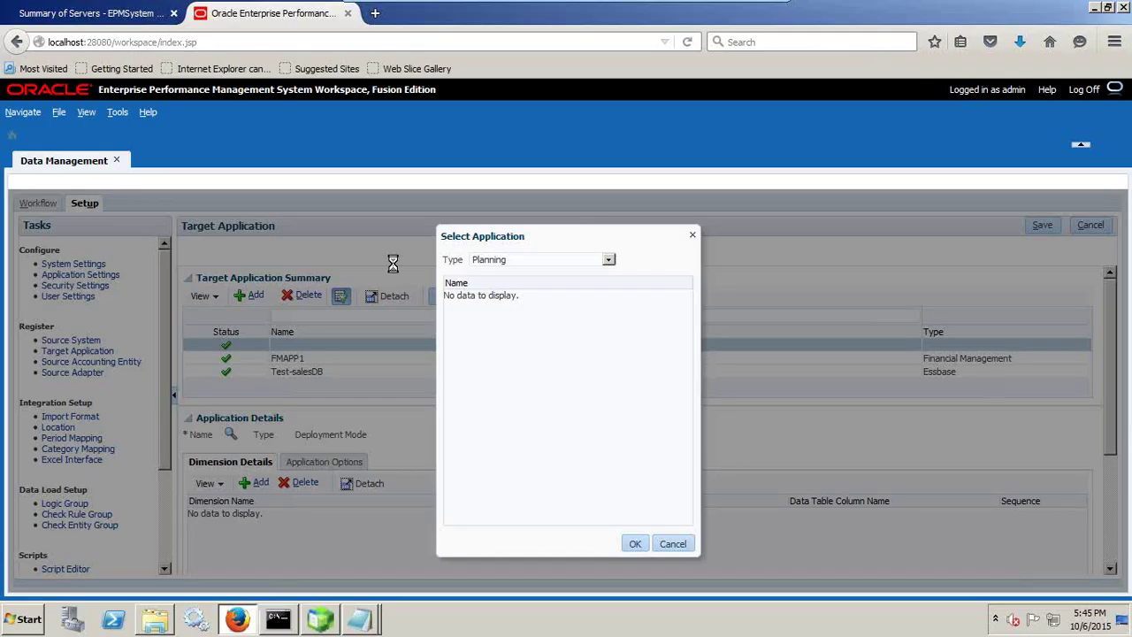
{"action": "mouse_move", "coordinate": [759, 9]}
{"action": "left_click", "coordinate": [462, 338]}
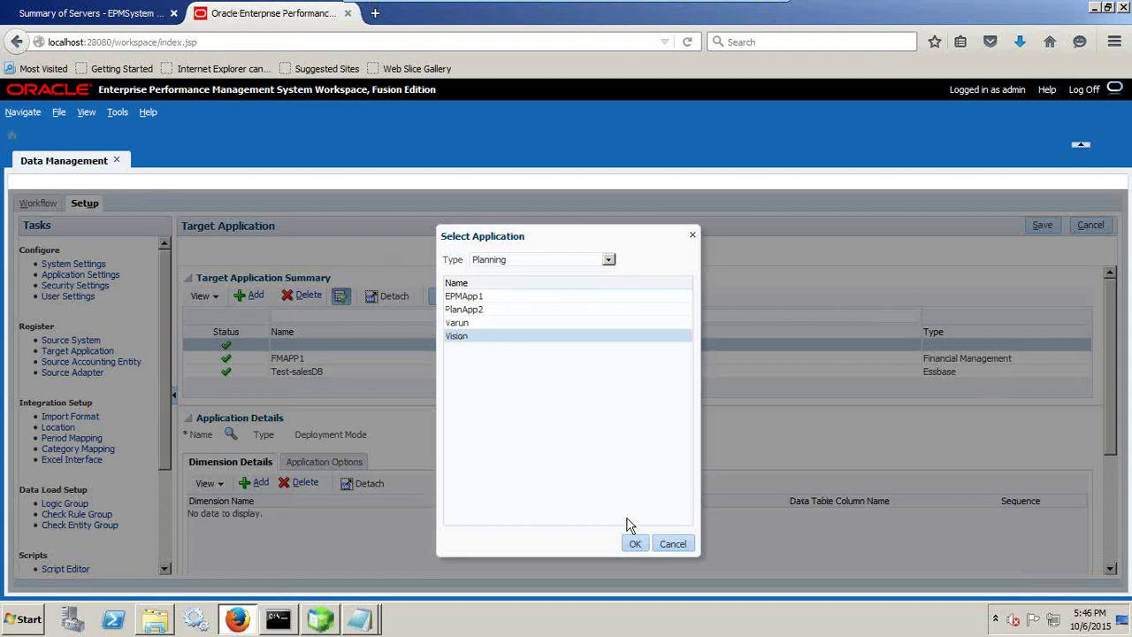
{"action": "left_click", "coordinate": [635, 544]}
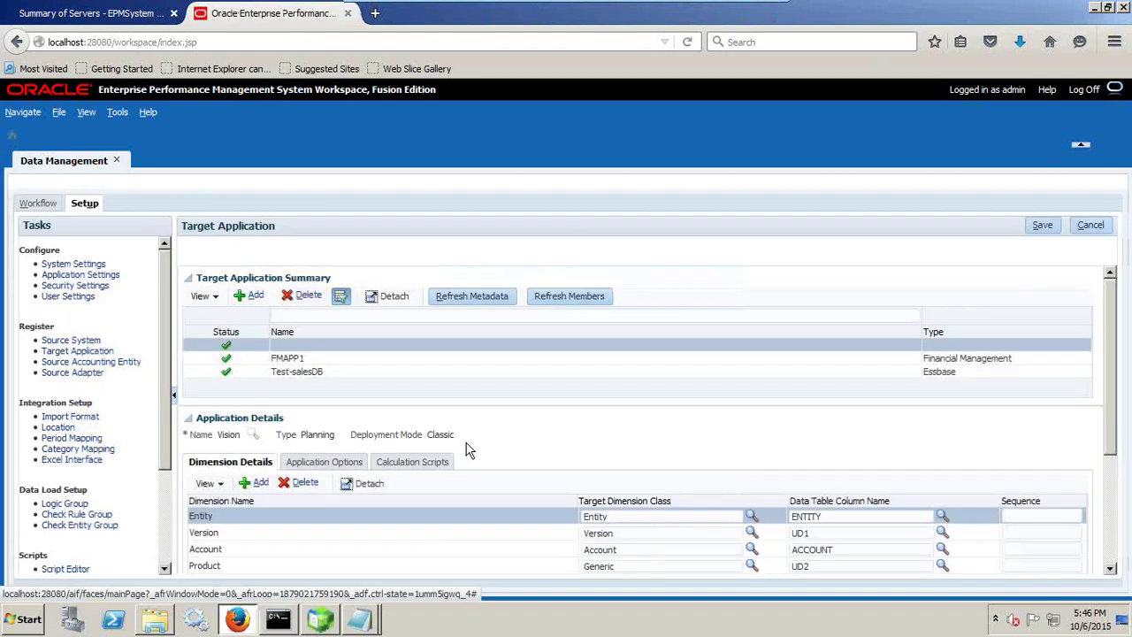
{"action": "scroll", "coordinate": [364, 458], "scroll_direction": "down", "scroll_amount": 2}
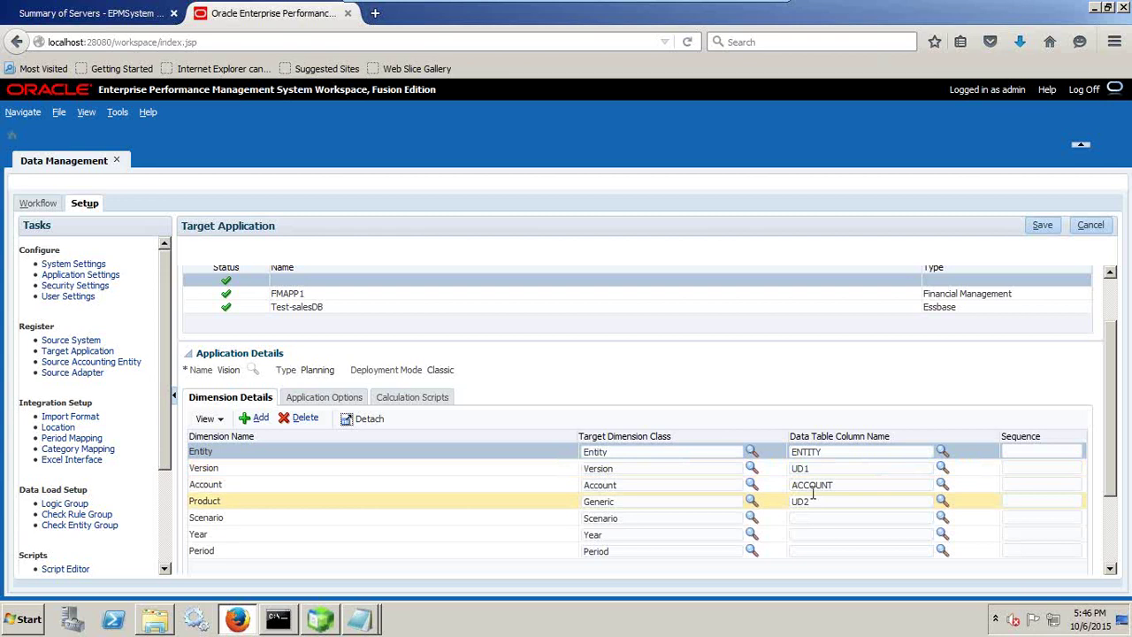
{"action": "left_click", "coordinate": [293, 522]}
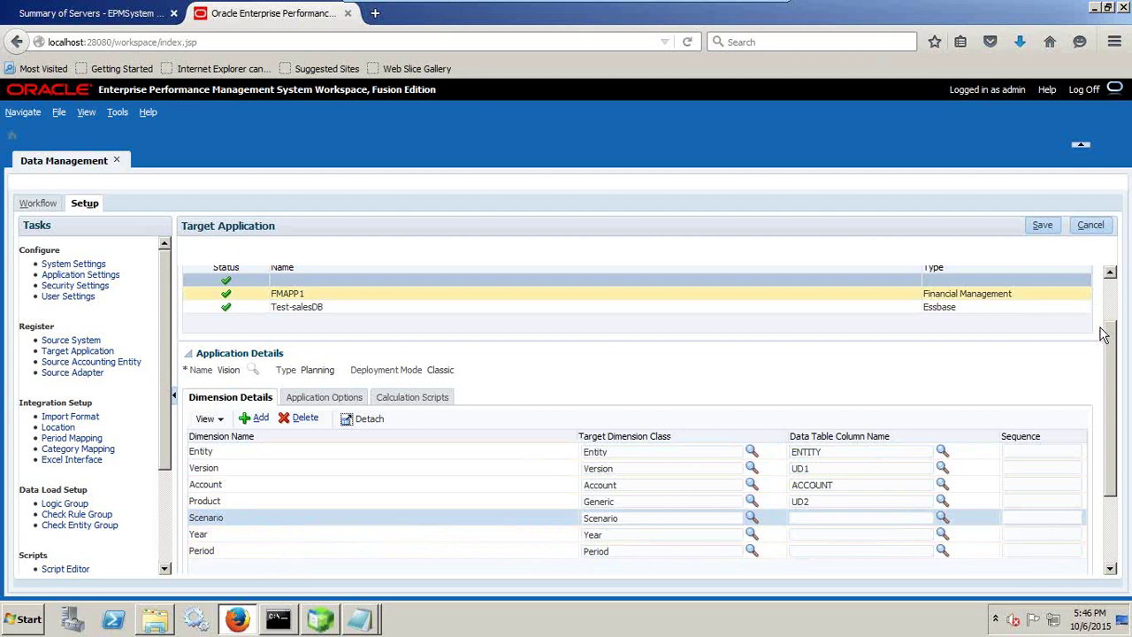
{"action": "left_click", "coordinate": [1045, 226]}
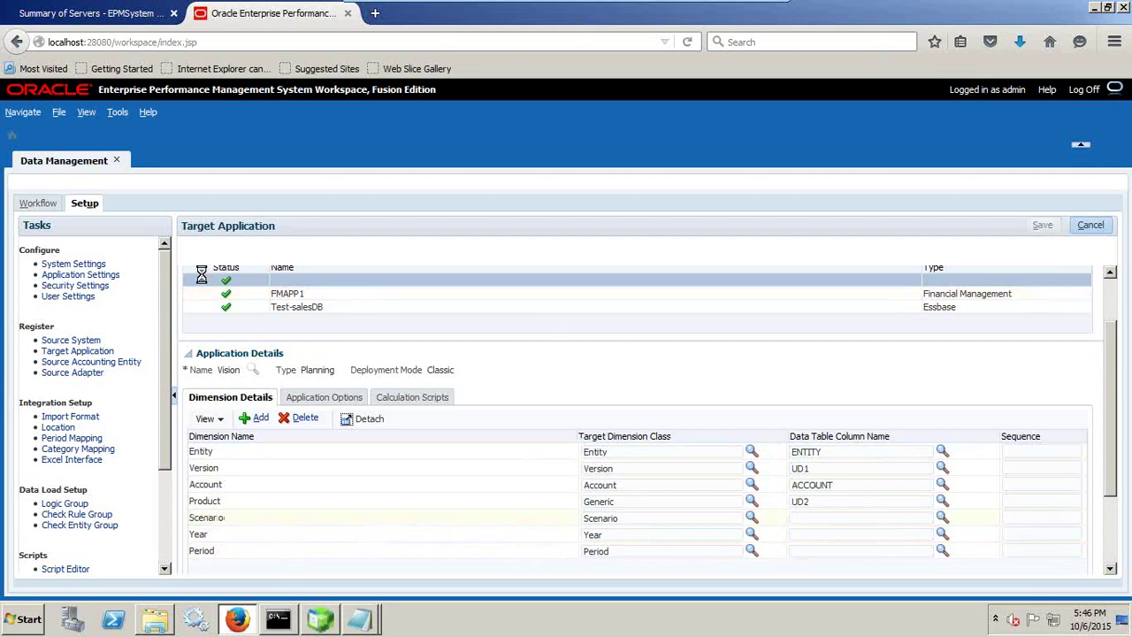
- Set the Vision application's root folder to C:\DS\vision_app in the application settings and save
{"action": "left_click", "coordinate": [93, 274]}
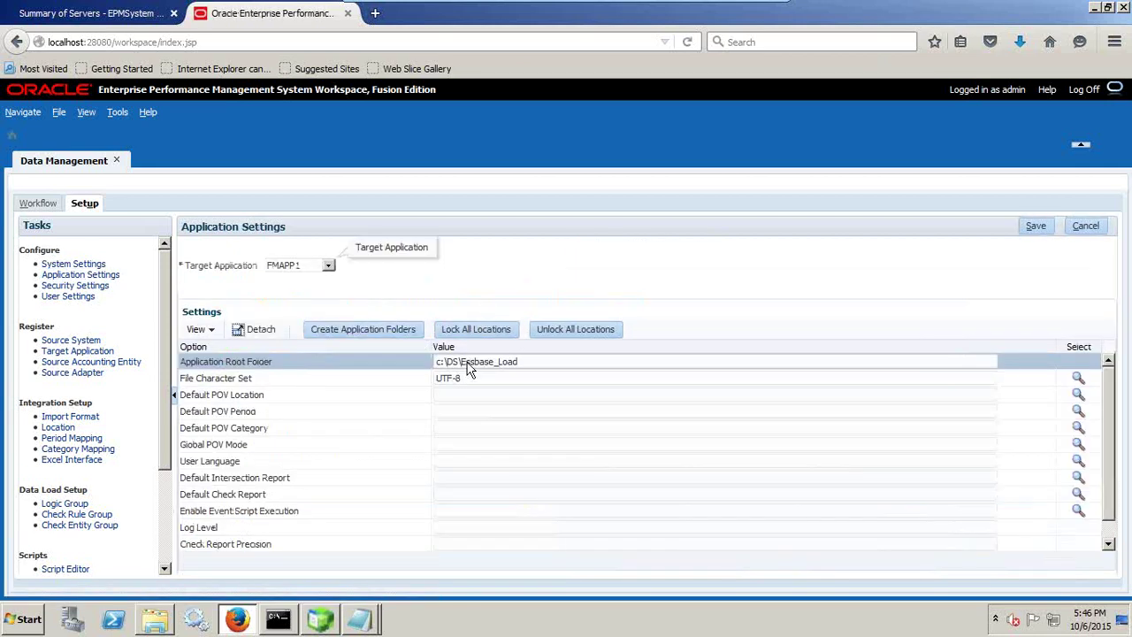
{"action": "left_click", "coordinate": [301, 268]}
{"action": "left_click", "coordinate": [298, 306]}
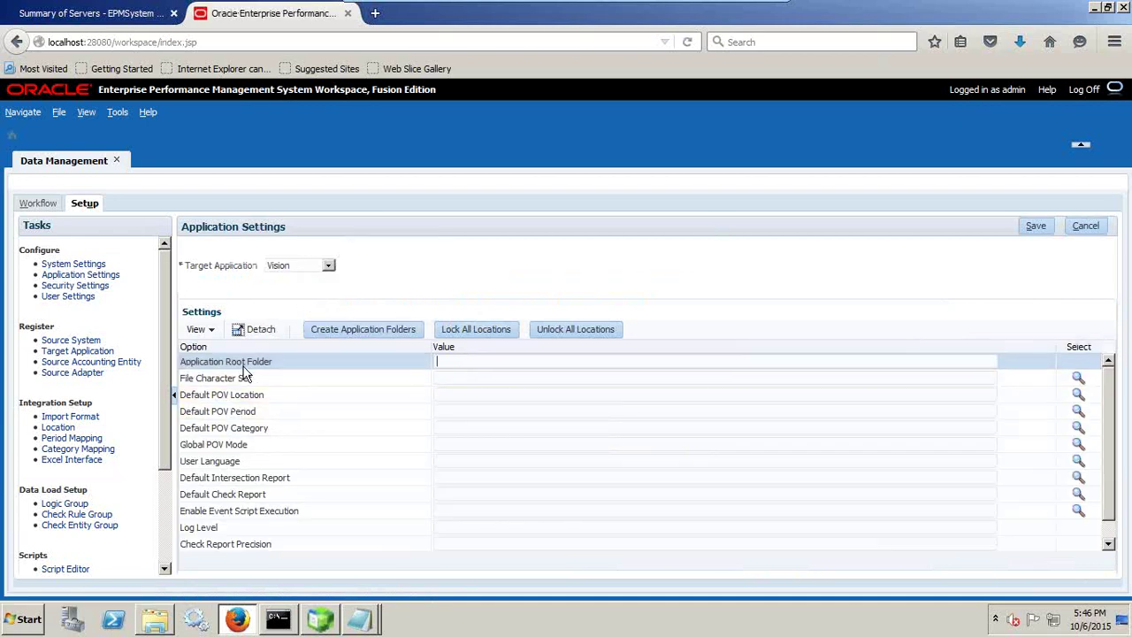
{"action": "left_click", "coordinate": [113, 619]}
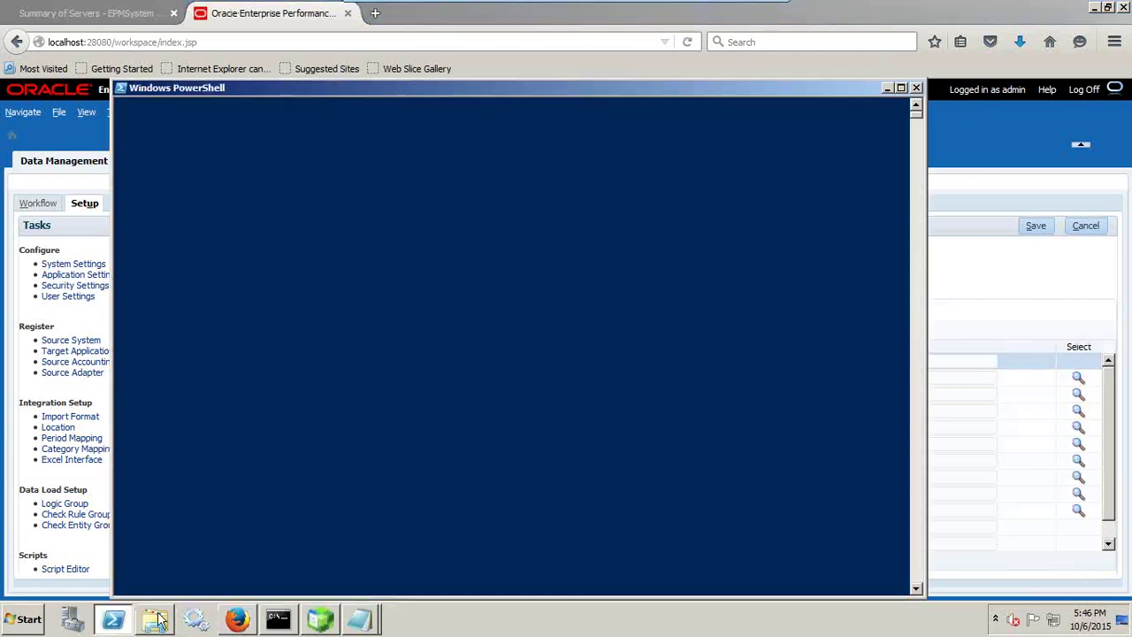
{"action": "left_click", "coordinate": [154, 619]}
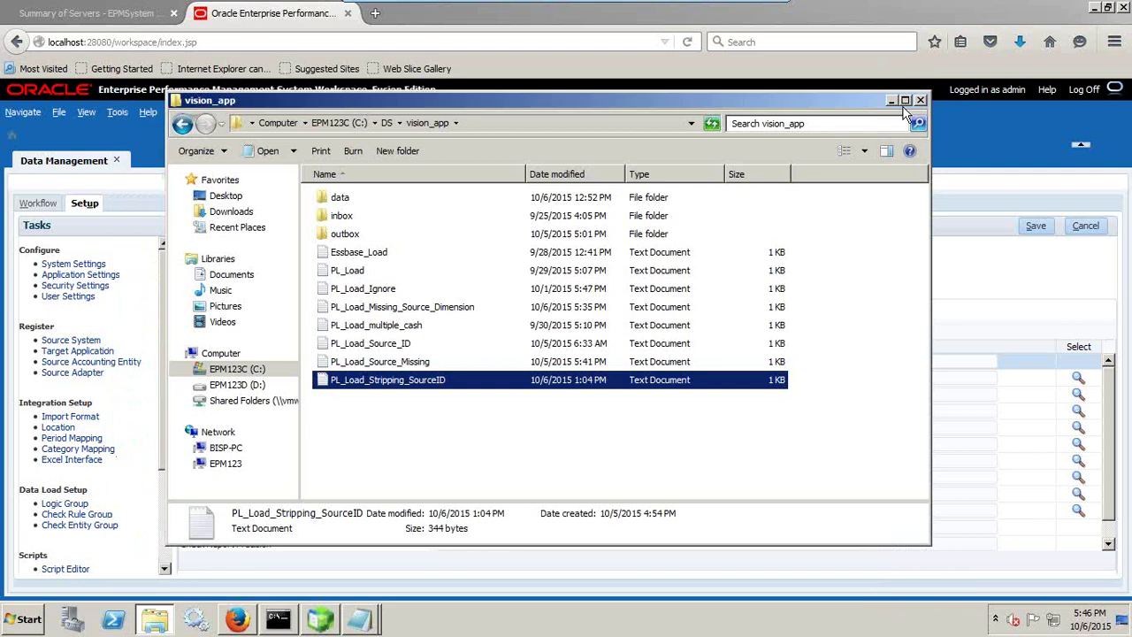
{"action": "left_click", "coordinate": [511, 124]}
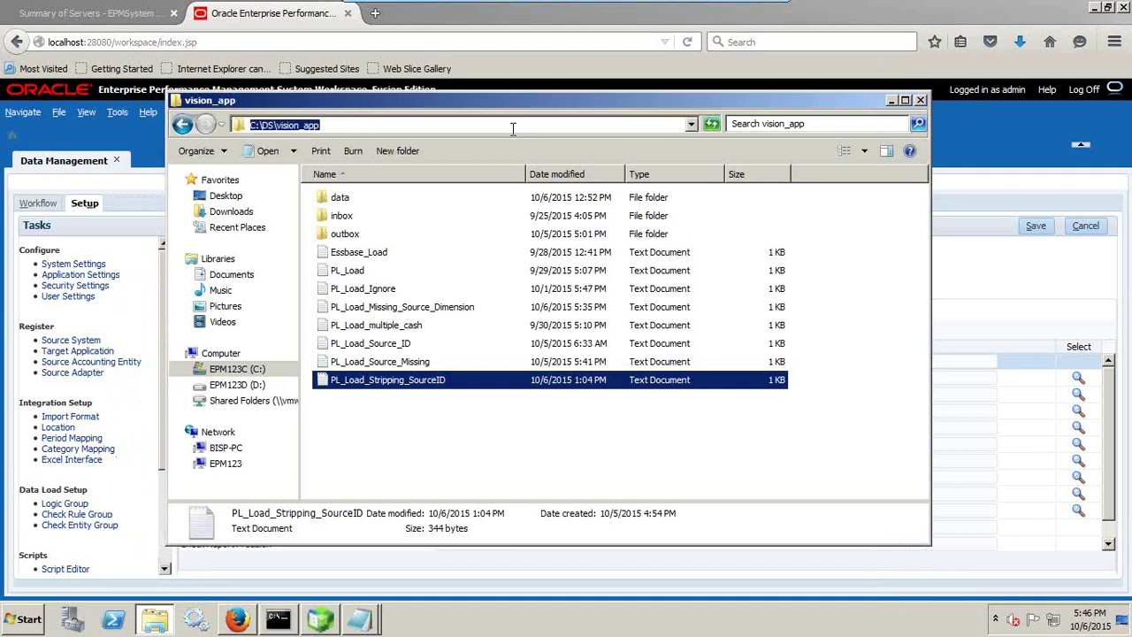
{"action": "key", "text": "alt+Tab"}
{"action": "type", "text": "C:\\DS\\vision_app\\"}
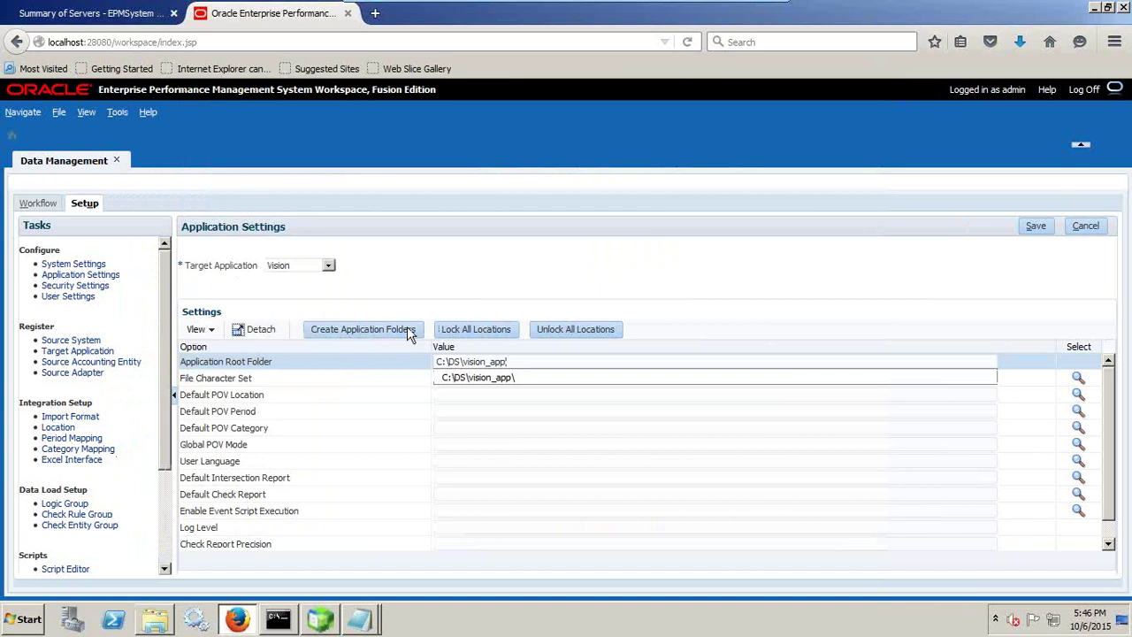
{"action": "left_click", "coordinate": [1036, 226]}
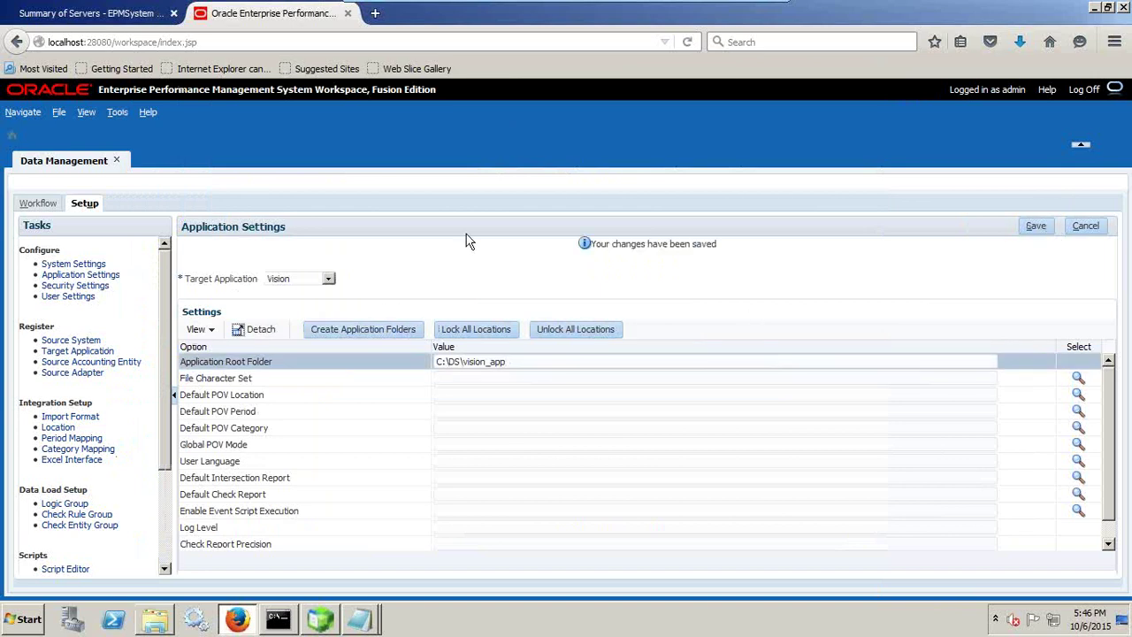
- Review the File source system and the Vision target application, and add an import format named Vision_Load
{"action": "left_click", "coordinate": [76, 340]}
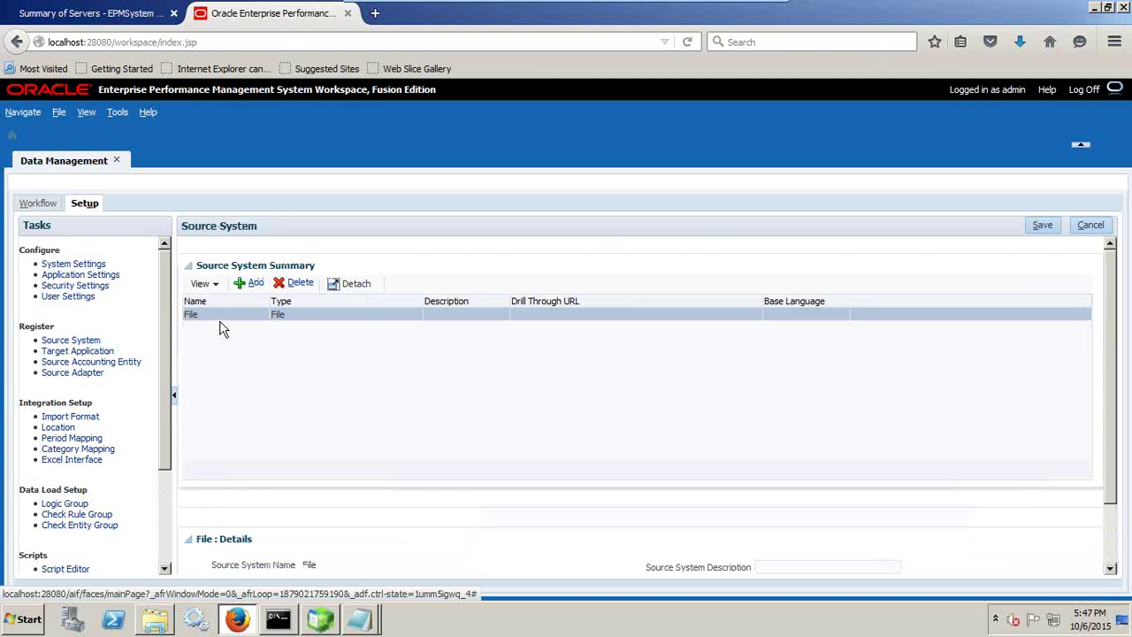
{"action": "left_click", "coordinate": [108, 350]}
{"action": "left_click", "coordinate": [276, 369]}
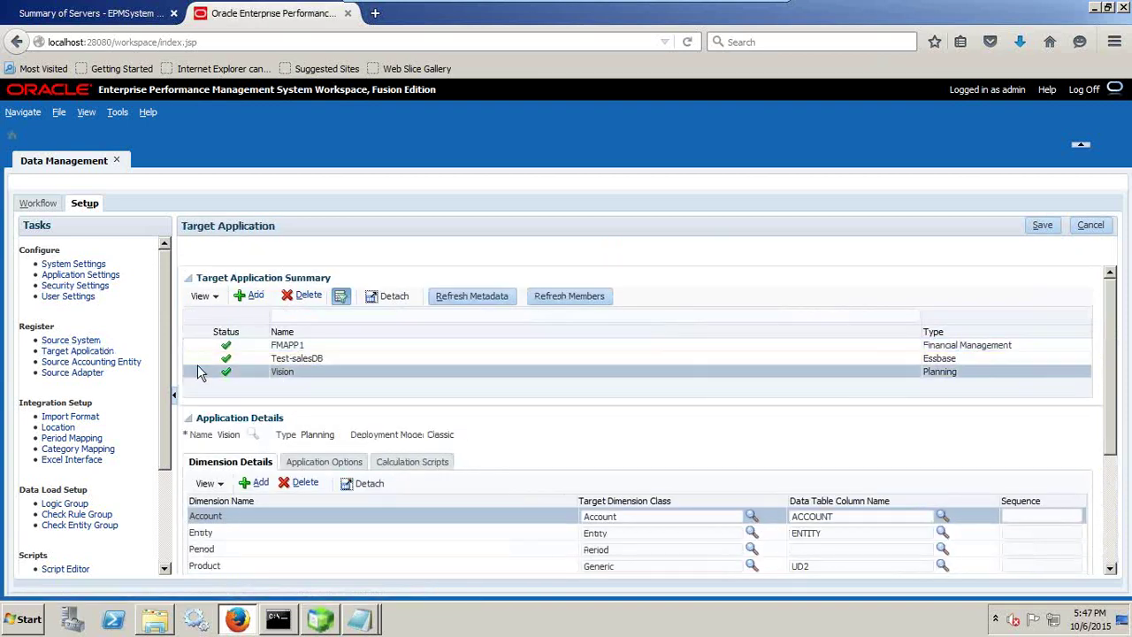
{"action": "left_click", "coordinate": [70, 416]}
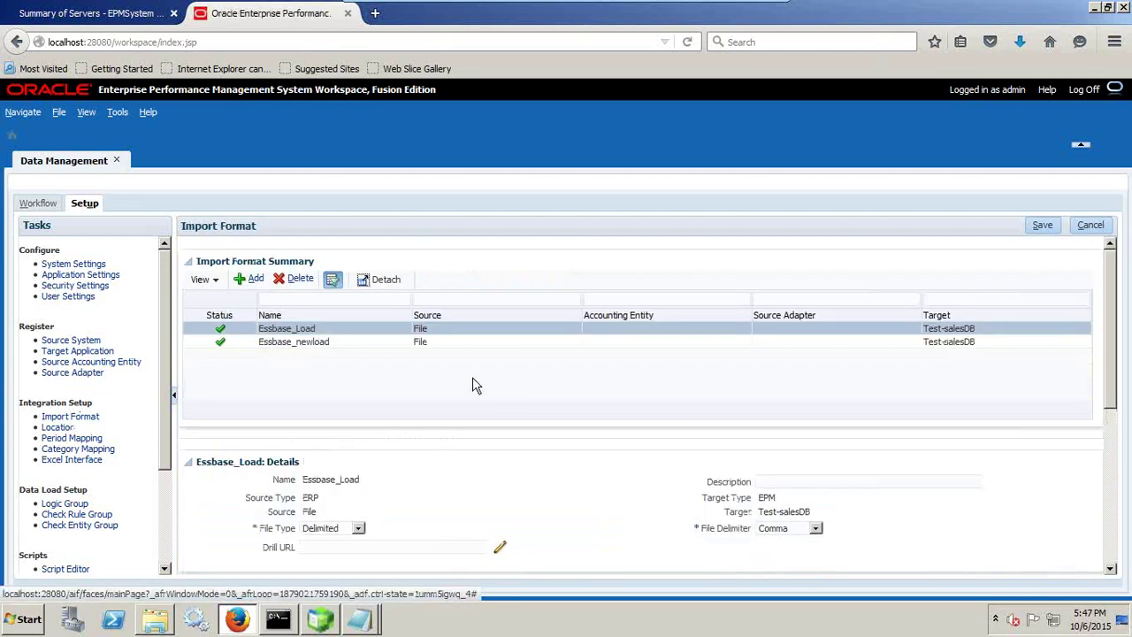
{"action": "left_click", "coordinate": [255, 280]}
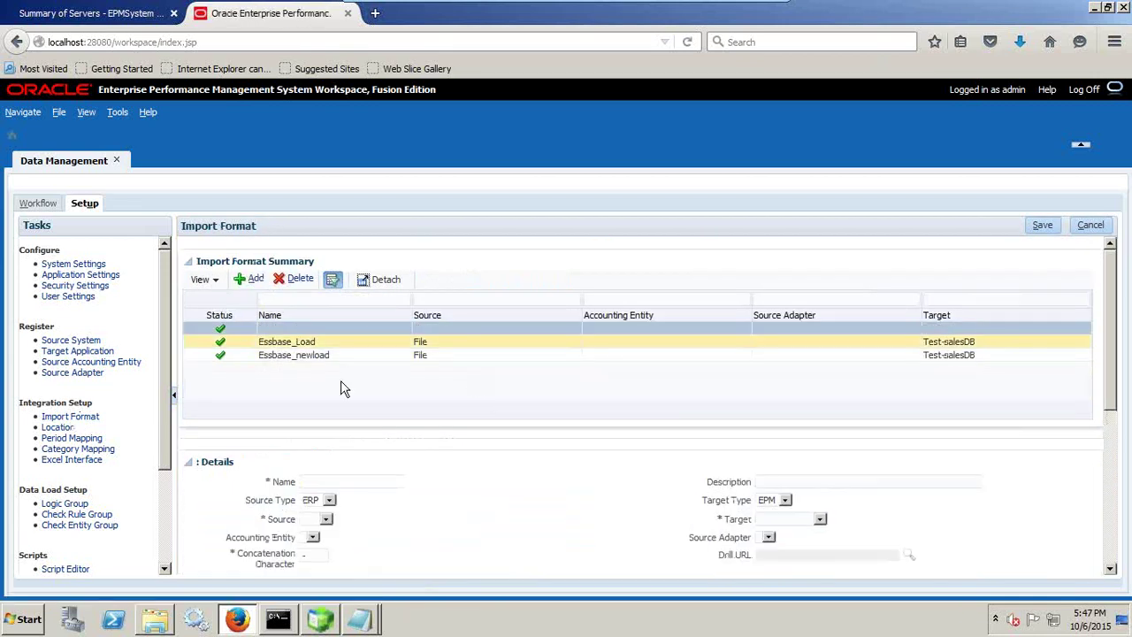
{"action": "scroll", "coordinate": [359, 436], "scroll_direction": "down", "scroll_amount": 2}
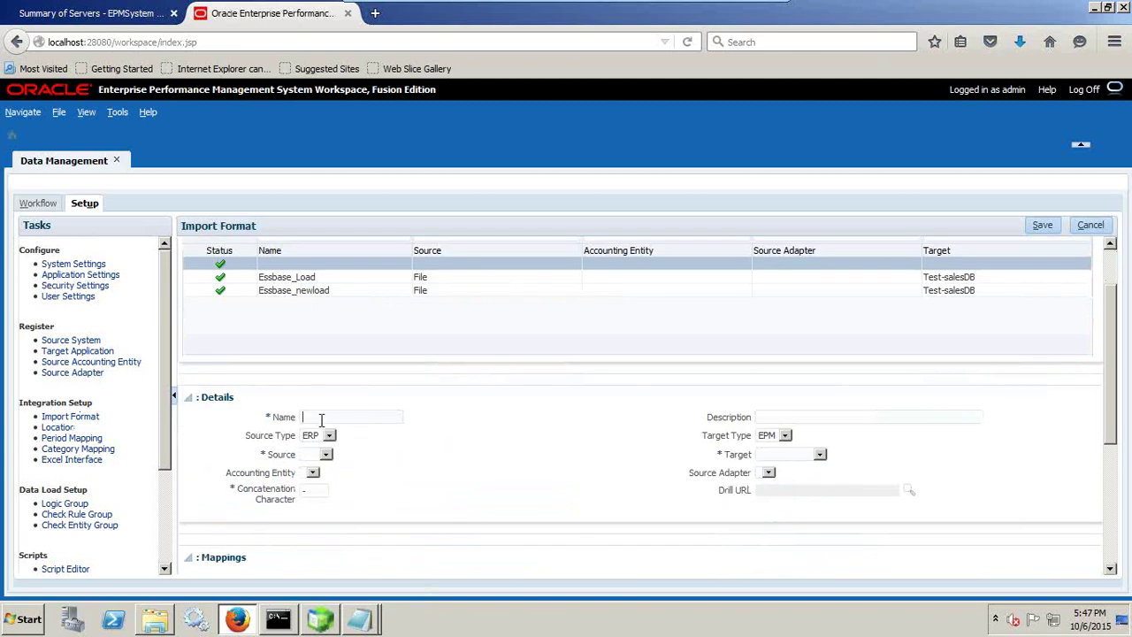
{"action": "type", "text": "Visio"}
{"action": "key", "text": "Down"}
{"action": "key", "text": "Return"}
- Set the import format's source to File, file type to Delimited and target to Vision with a comma delimiter, and save it
{"action": "left_click", "coordinate": [329, 437]}
{"action": "left_click", "coordinate": [323, 448]}
{"action": "left_click", "coordinate": [326, 454]}
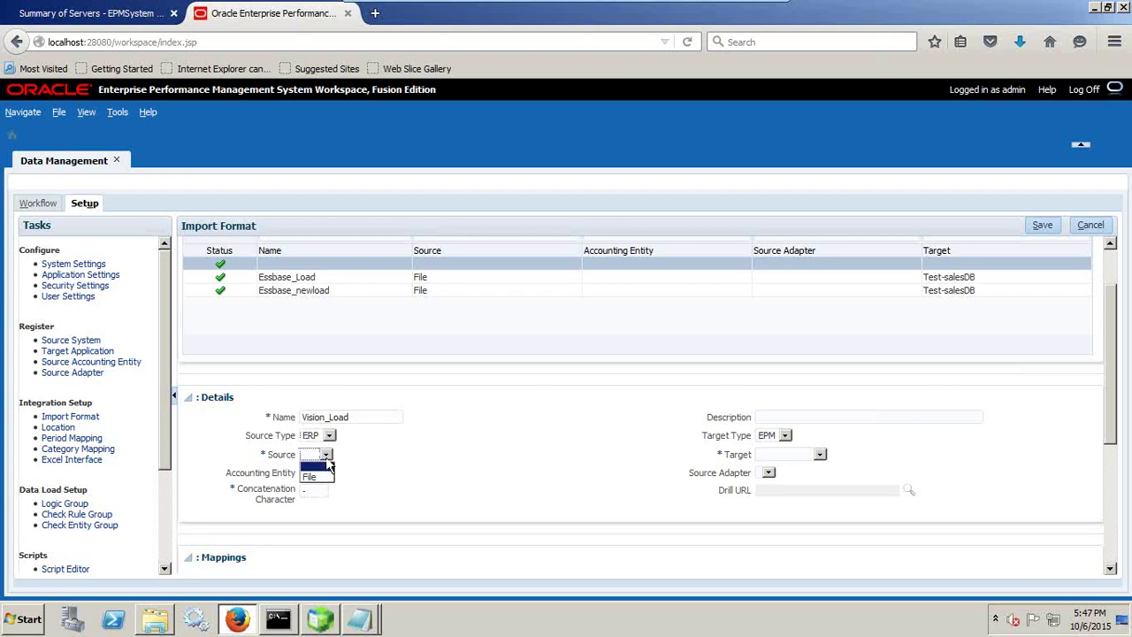
{"action": "left_click", "coordinate": [317, 468]}
{"action": "left_click", "coordinate": [320, 475]}
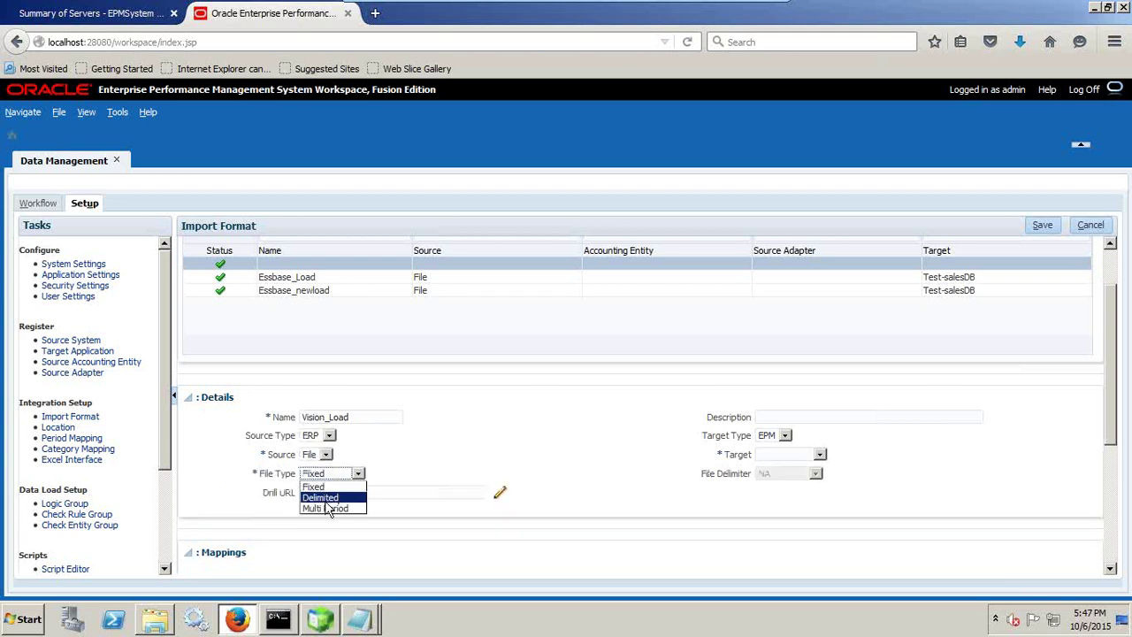
{"action": "left_click", "coordinate": [326, 497]}
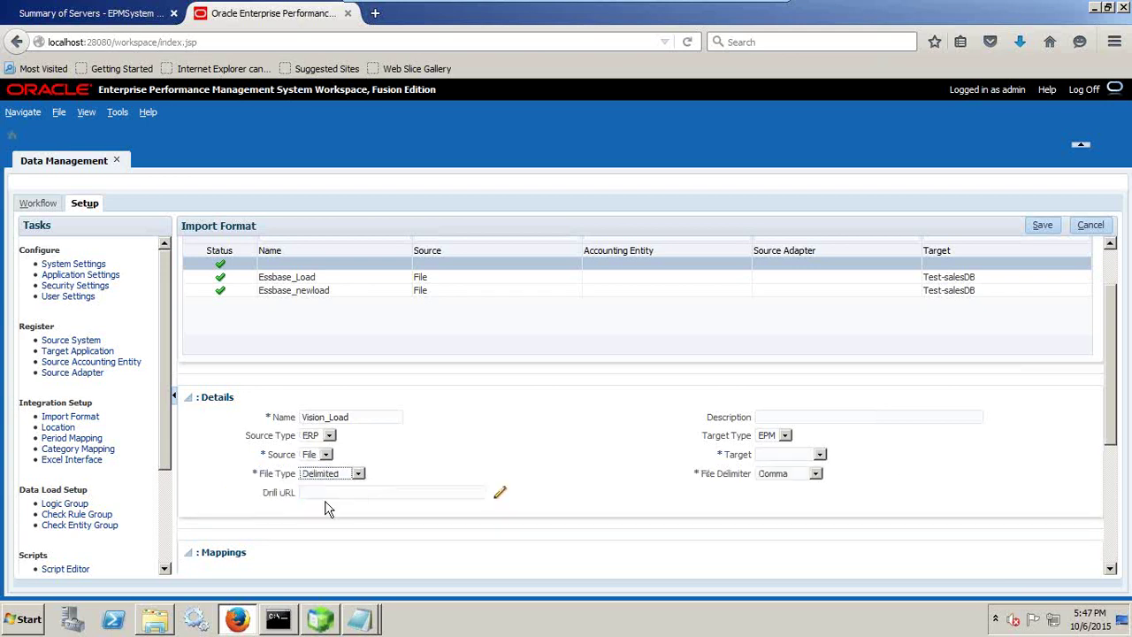
{"action": "left_click", "coordinate": [787, 454]}
{"action": "left_click", "coordinate": [787, 498]}
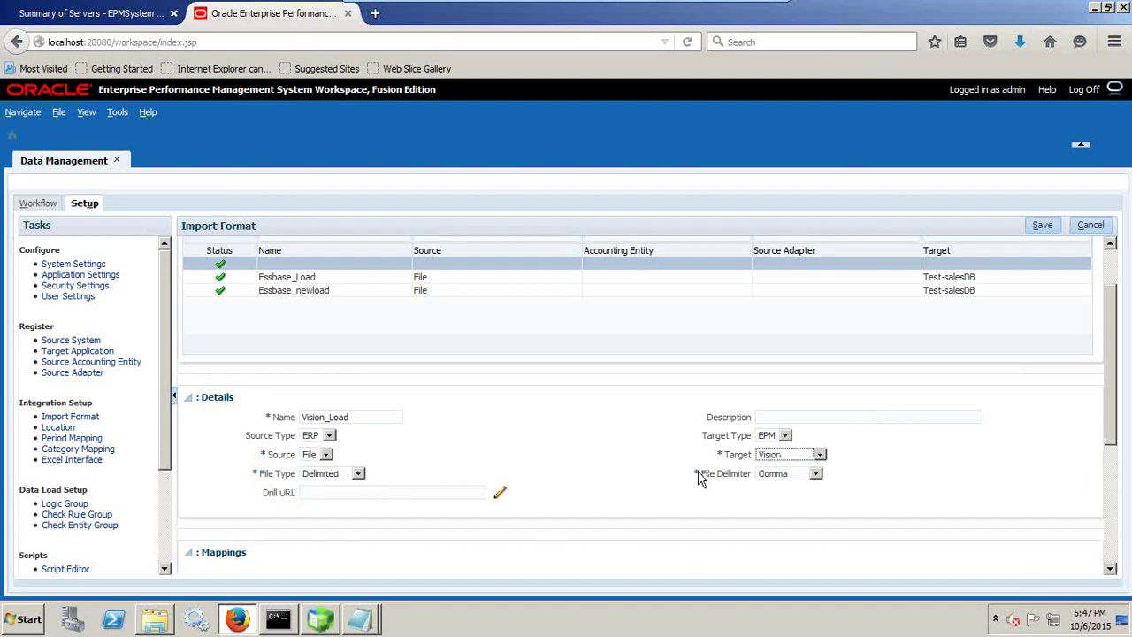
{"action": "scroll", "coordinate": [698, 478], "scroll_direction": "down", "scroll_amount": 4}
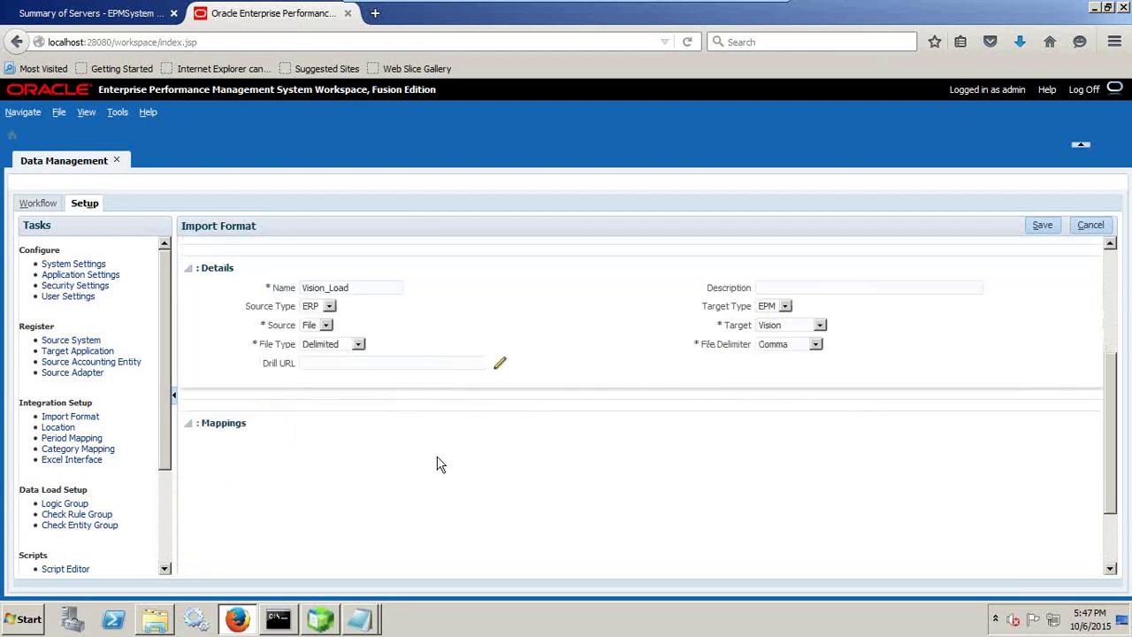
{"action": "scroll", "coordinate": [513, 430], "scroll_direction": "up", "scroll_amount": 3}
{"action": "left_click", "coordinate": [1043, 225]}
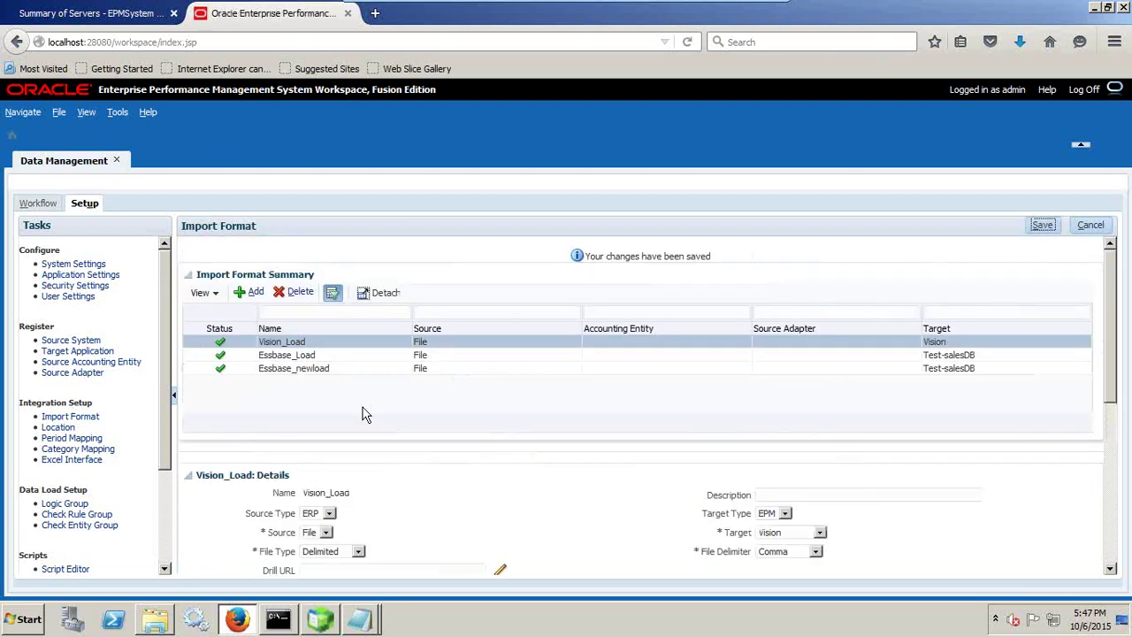
- Map the Account target to source column Account with field number 1, checking the column order in the PL_Load_Missing_Source_Dimension file
{"action": "scroll", "coordinate": [439, 488], "scroll_direction": "down", "scroll_amount": 5}
{"action": "key", "text": "alt+Tab"}
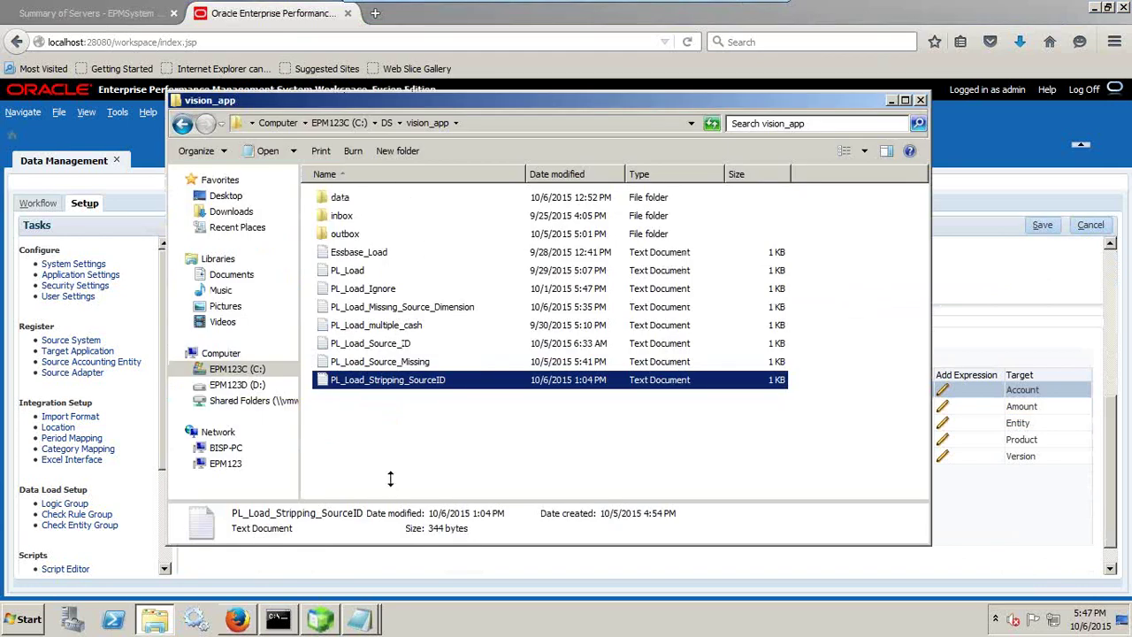
{"action": "left_click", "coordinate": [891, 100]}
{"action": "mouse_move", "coordinate": [359, 619]}
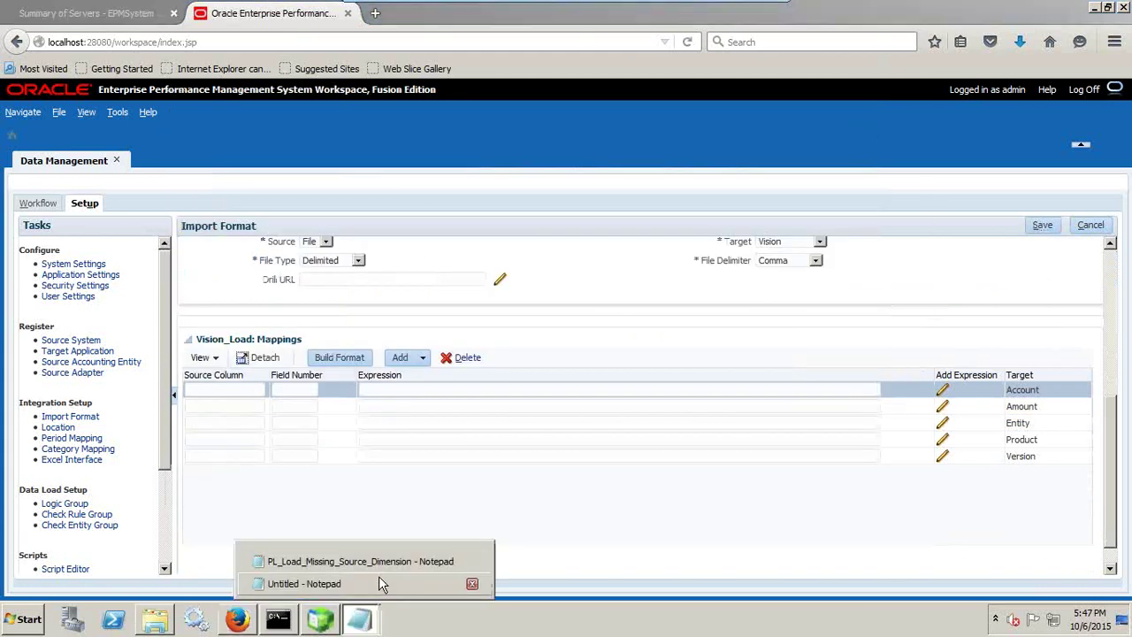
{"action": "left_click", "coordinate": [379, 562]}
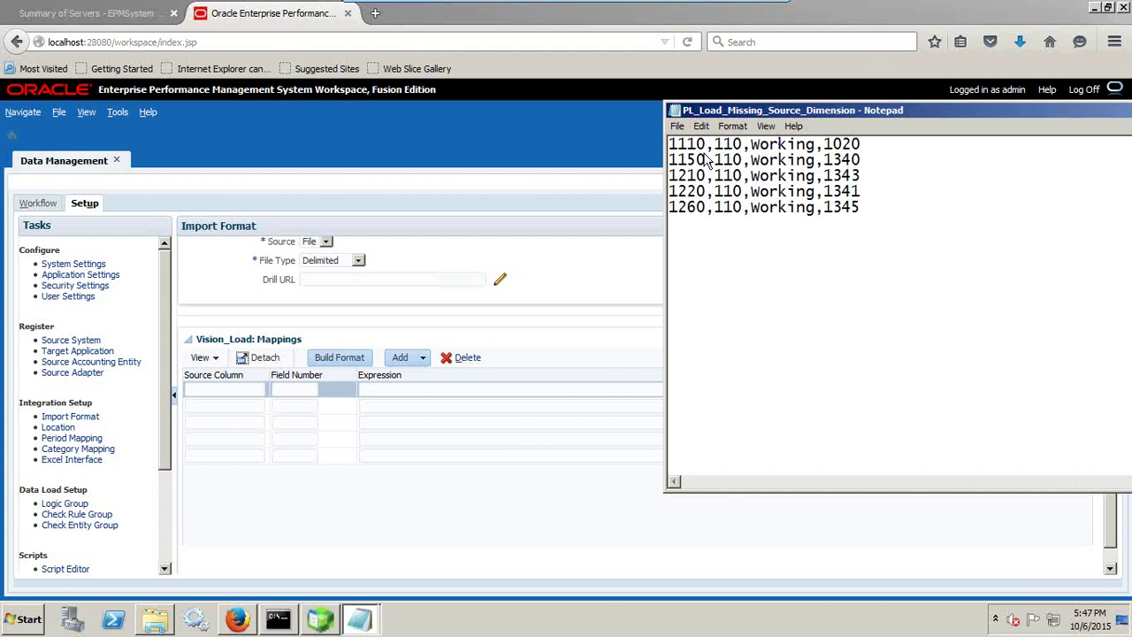
{"action": "left_click", "coordinate": [248, 388]}
{"action": "type", "text": "A"}
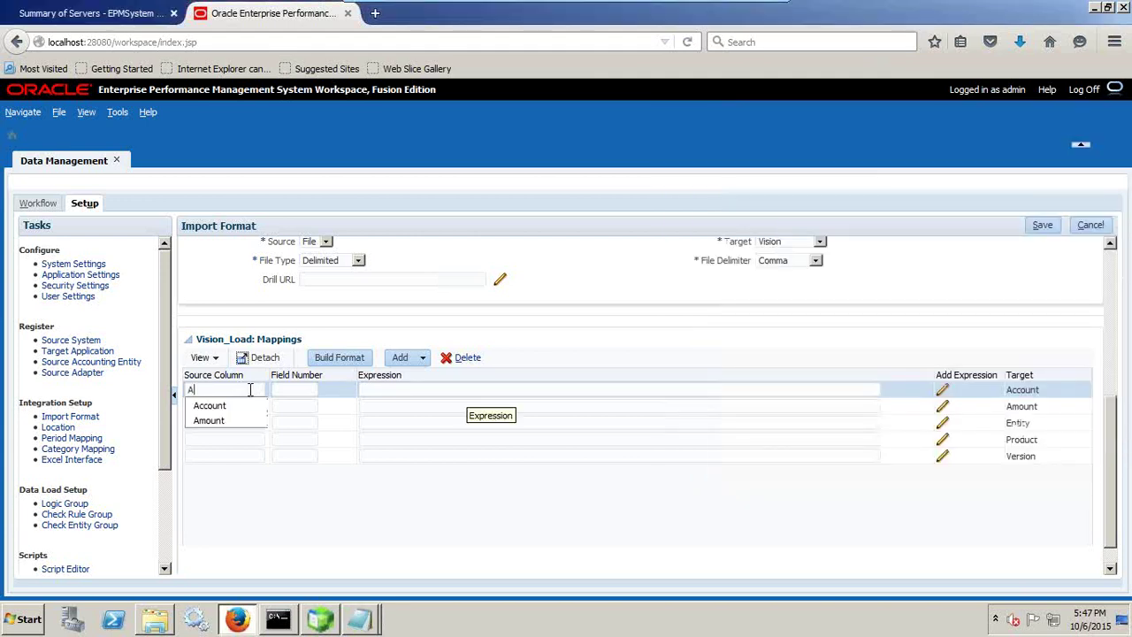
{"action": "type", "text": "ccu"}
{"action": "key", "text": "BackSpace"}
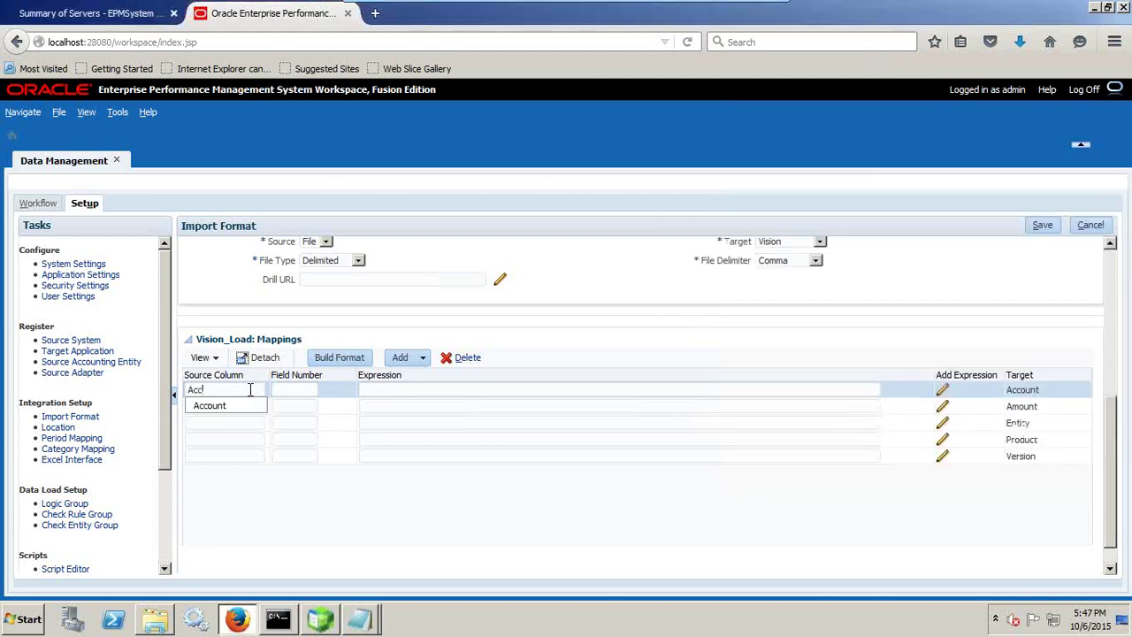
{"action": "type", "text": "ount"}
{"action": "left_click", "coordinate": [314, 389]}
{"action": "type", "text": "1"}
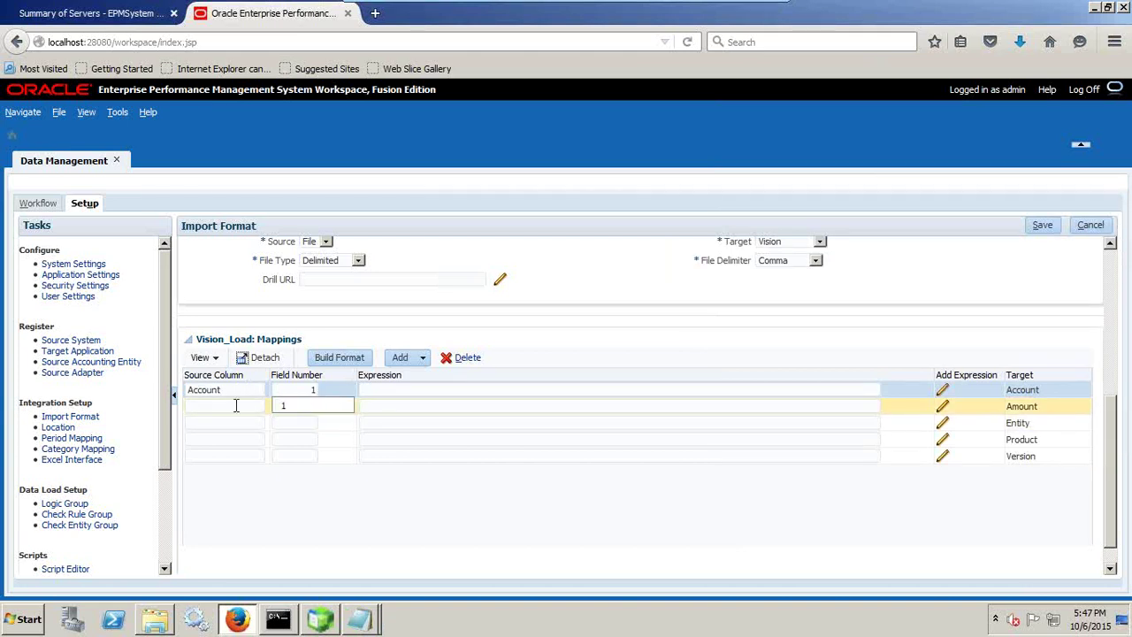
{"action": "key", "text": "alt+Tab"}
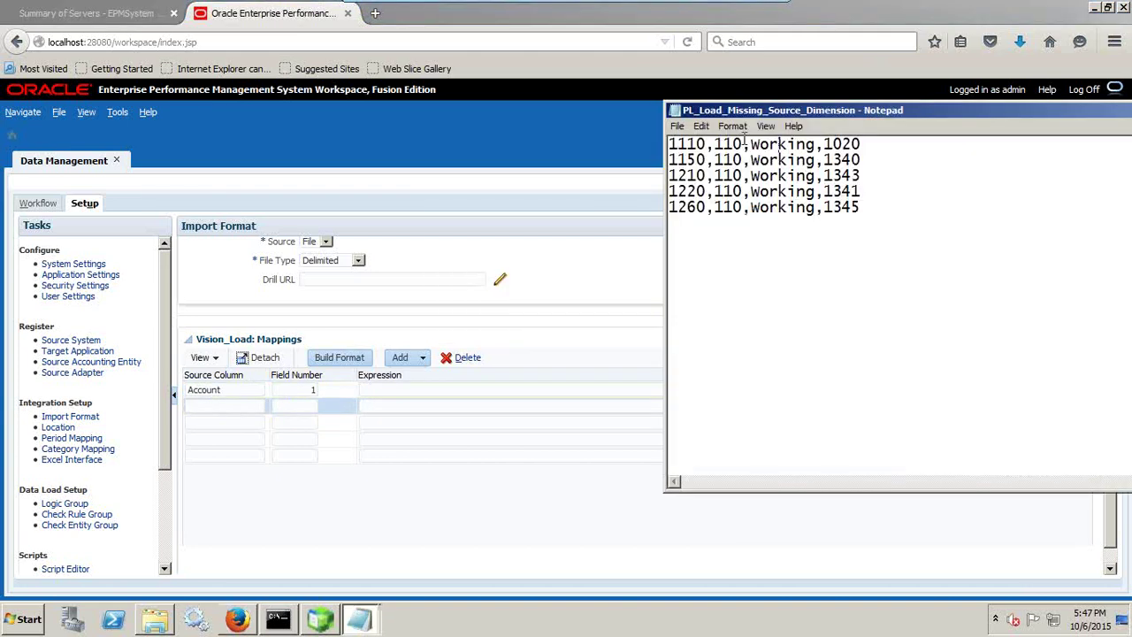
- Map the Entity target to source column Entity with field number 2, and check the next column in the PL_Load_Missing_Source_Dimension file
{"action": "left_click", "coordinate": [200, 423]}
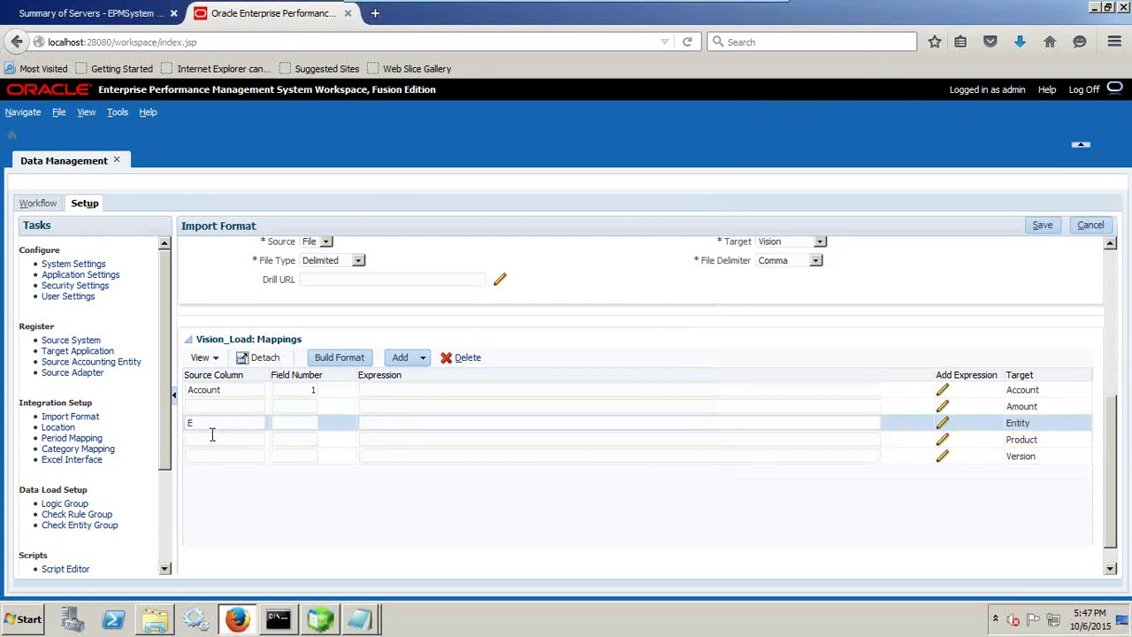
{"action": "type", "text": "Entity"}
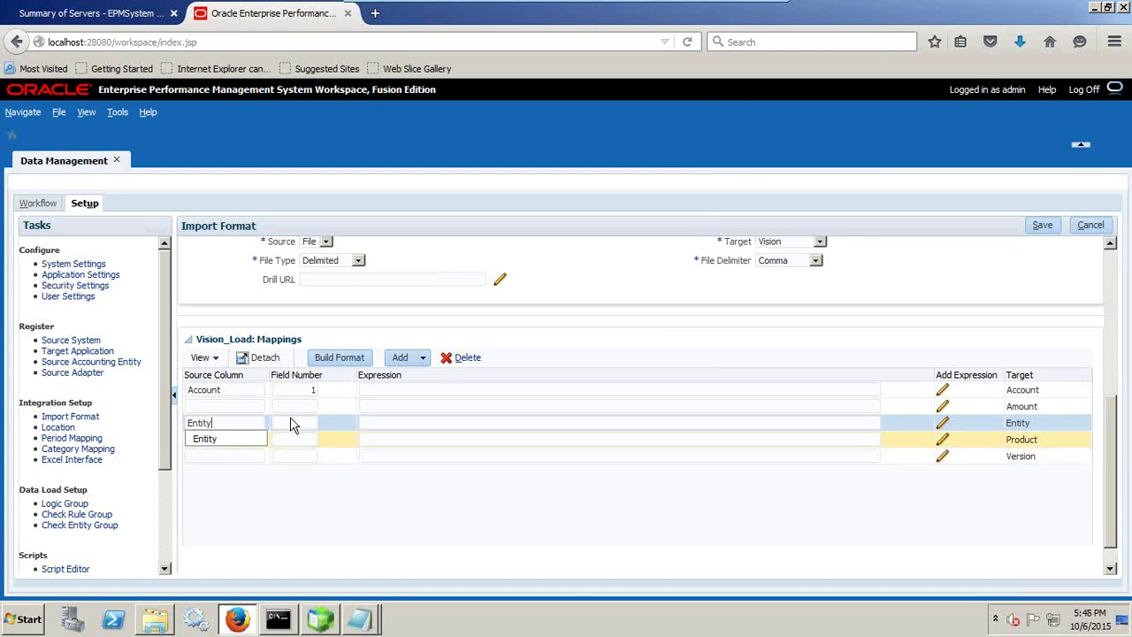
{"action": "left_click", "coordinate": [294, 425]}
{"action": "type", "text": "2"}
{"action": "key", "text": "alt+Tab"}
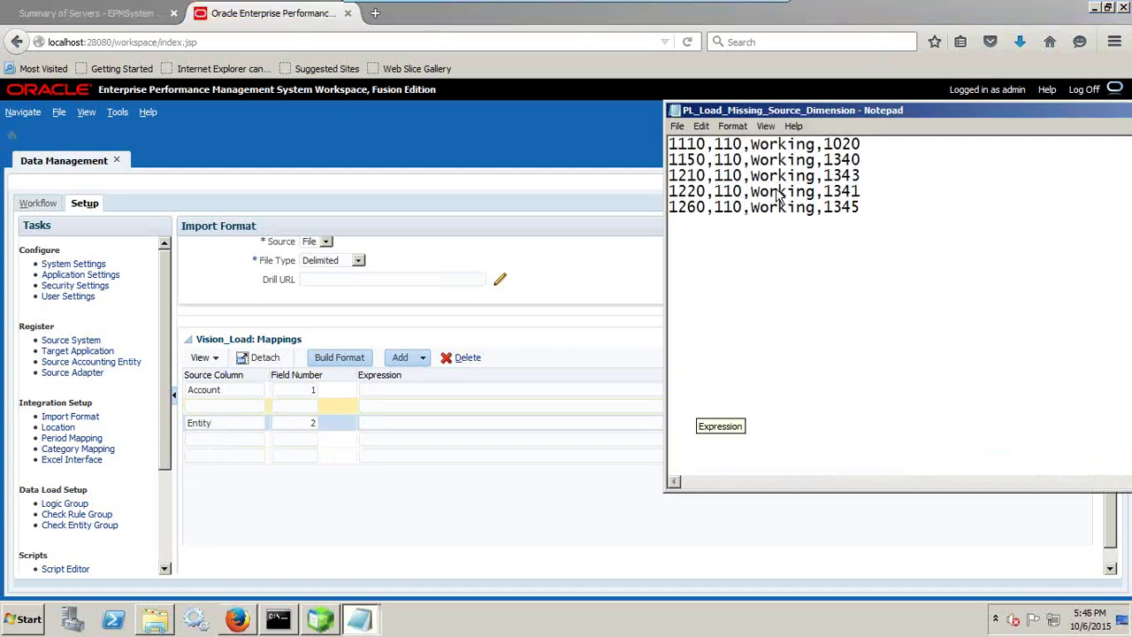
{"action": "key", "text": "alt+Tab"}
- Map the Version target to source column Version with field number 3, and check the file for the remaining column
{"action": "left_click", "coordinate": [320, 454]}
{"action": "left_click", "coordinate": [209, 458]}
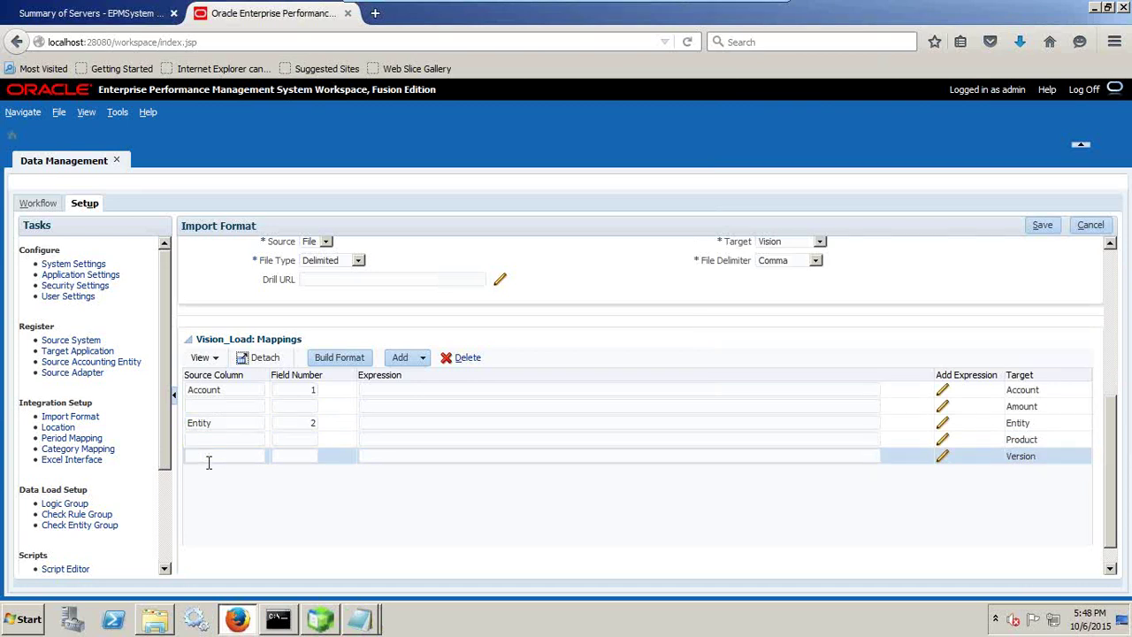
{"action": "type", "text": "Version"}
{"action": "key", "text": "Tab"}
{"action": "type", "text": "3"}
{"action": "key", "text": "alt+Tab"}
{"action": "key", "text": "alt+Tab"}
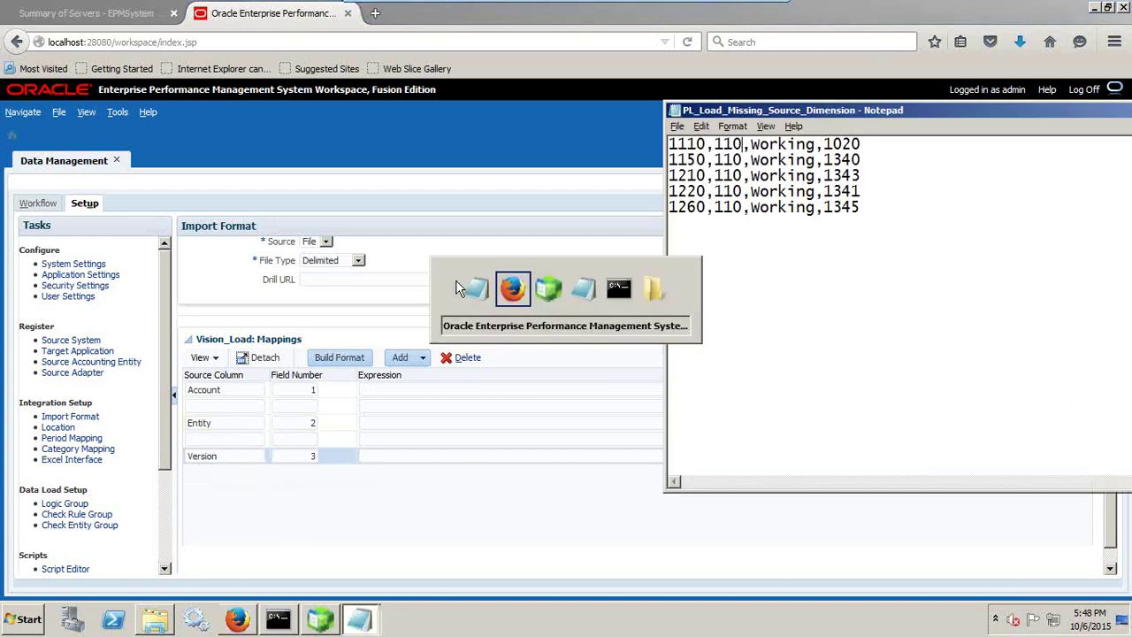
- Map the Amount target to source column Amount with field number 4
{"action": "left_click", "coordinate": [215, 406]}
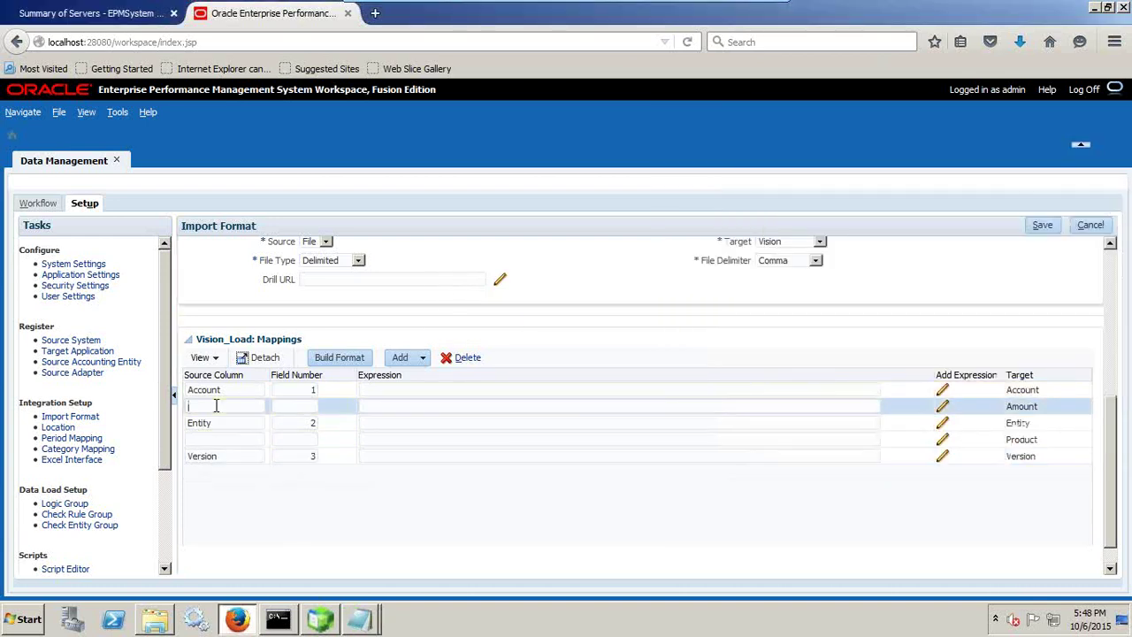
{"action": "type", "text": "Amount"}
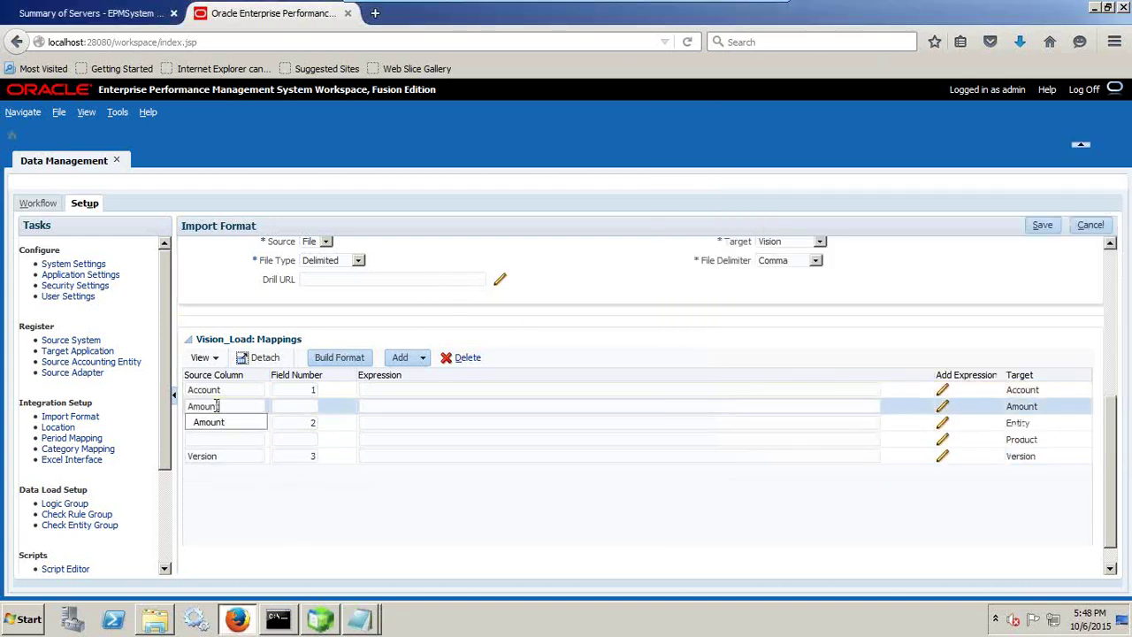
{"action": "left_click", "coordinate": [312, 407]}
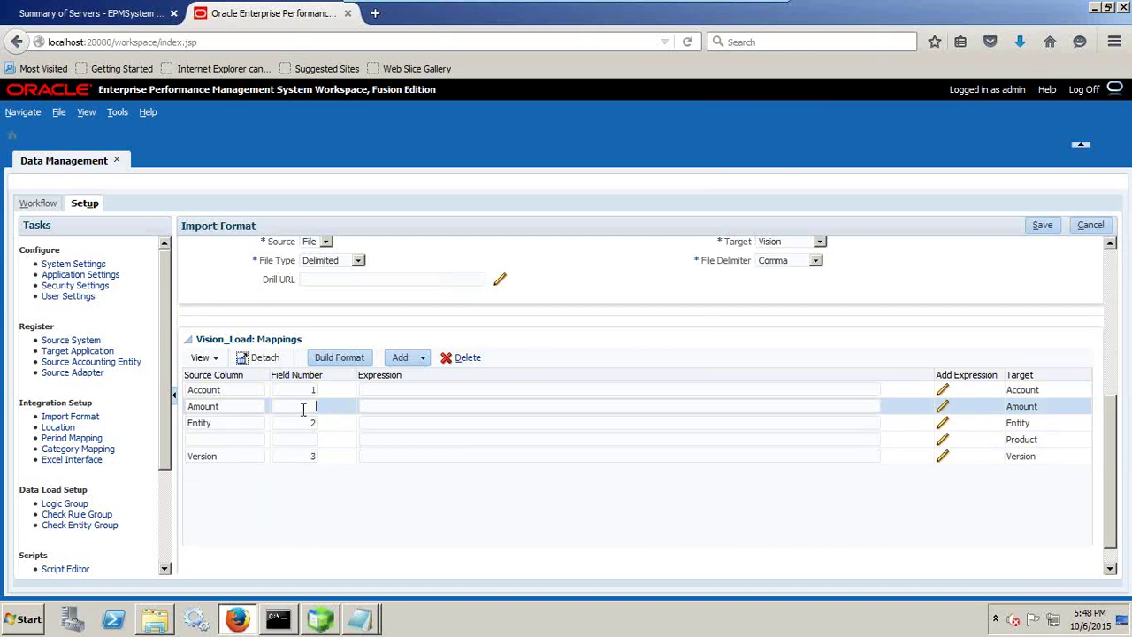
{"action": "type", "text": "4"}
- Map the missing Product dimension to column Product with field number 1 and expression P_000, save, and check P_000 in the Vision outline
{"action": "left_click", "coordinate": [212, 441]}
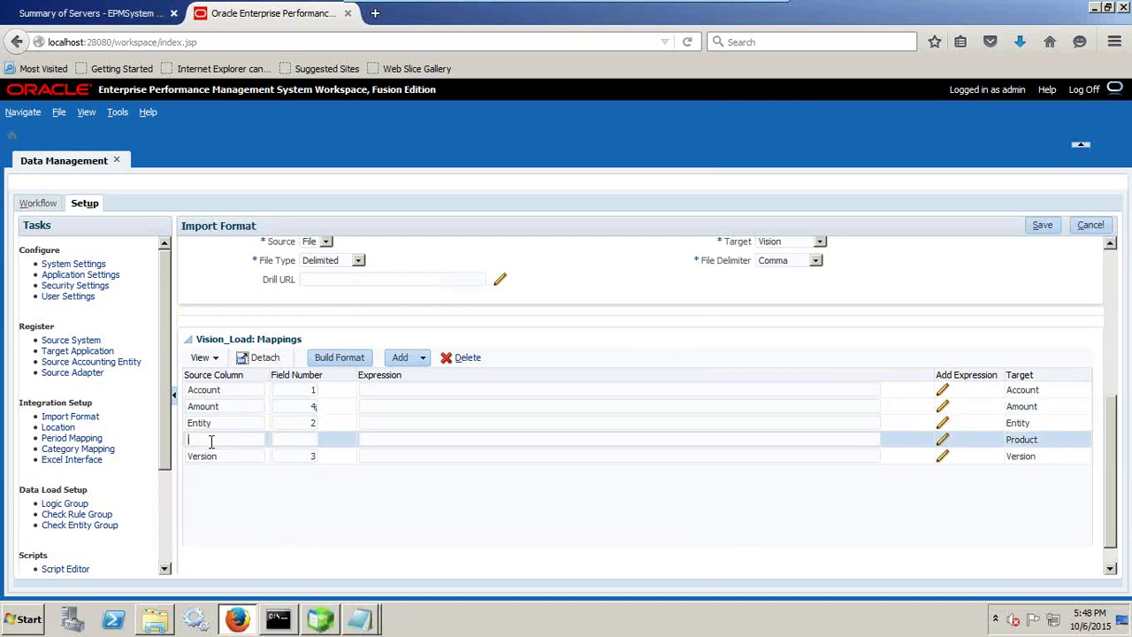
{"action": "type", "text": "Product"}
{"action": "key", "text": "Return"}
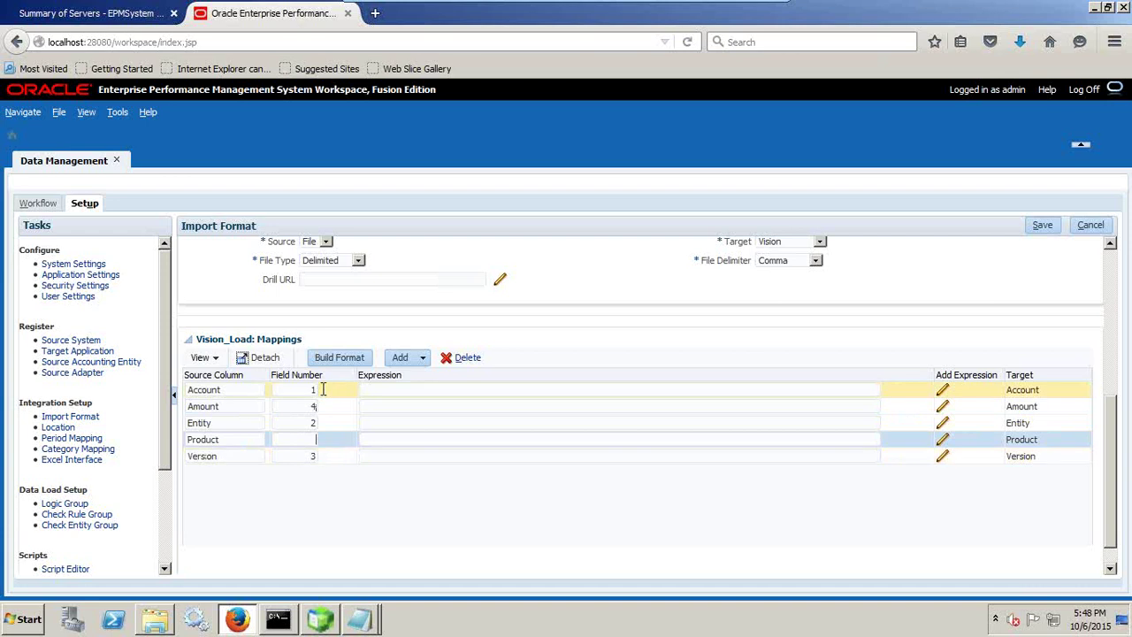
{"action": "type", "text": "1"}
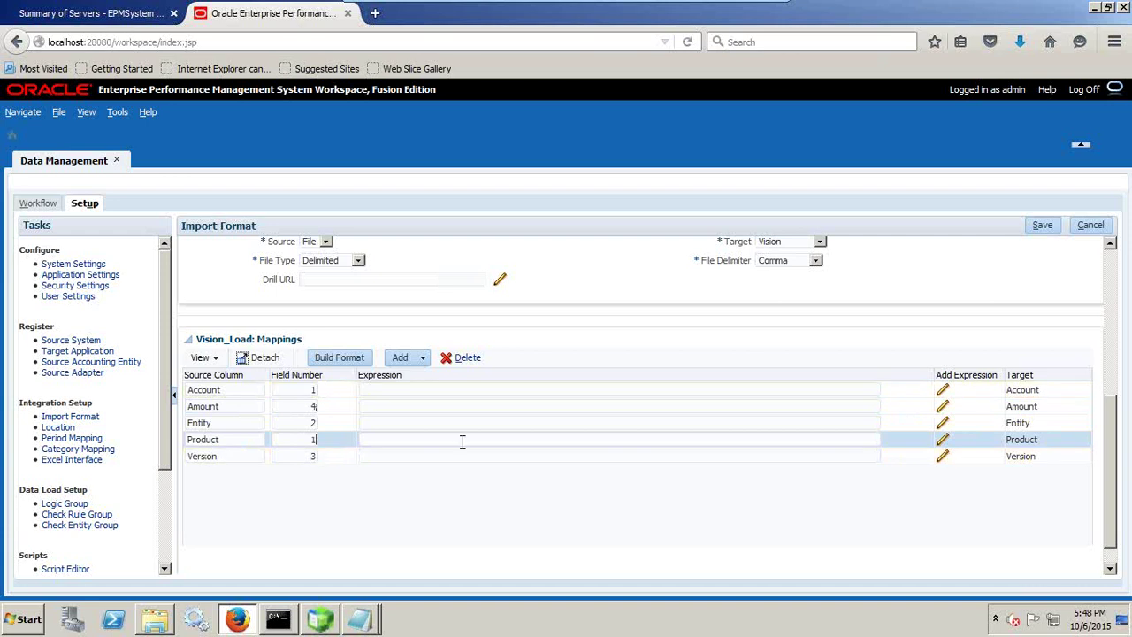
{"action": "left_click", "coordinate": [526, 443]}
{"action": "left_click", "coordinate": [1041, 227]}
{"action": "left_click", "coordinate": [321, 619]}
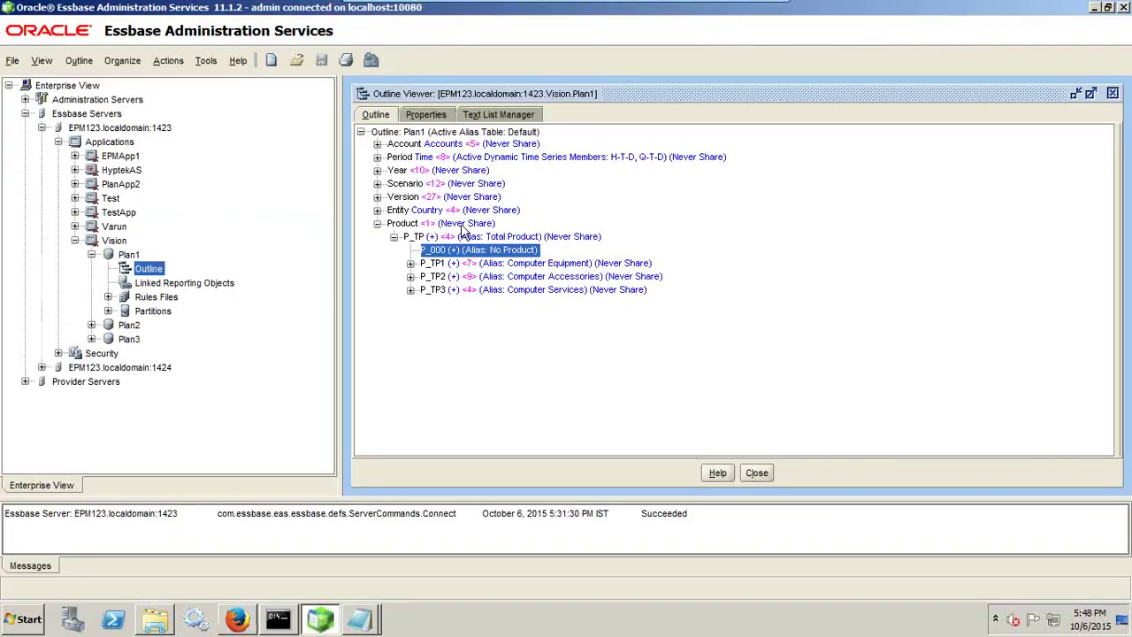
{"action": "key", "text": "alt+Tab"}
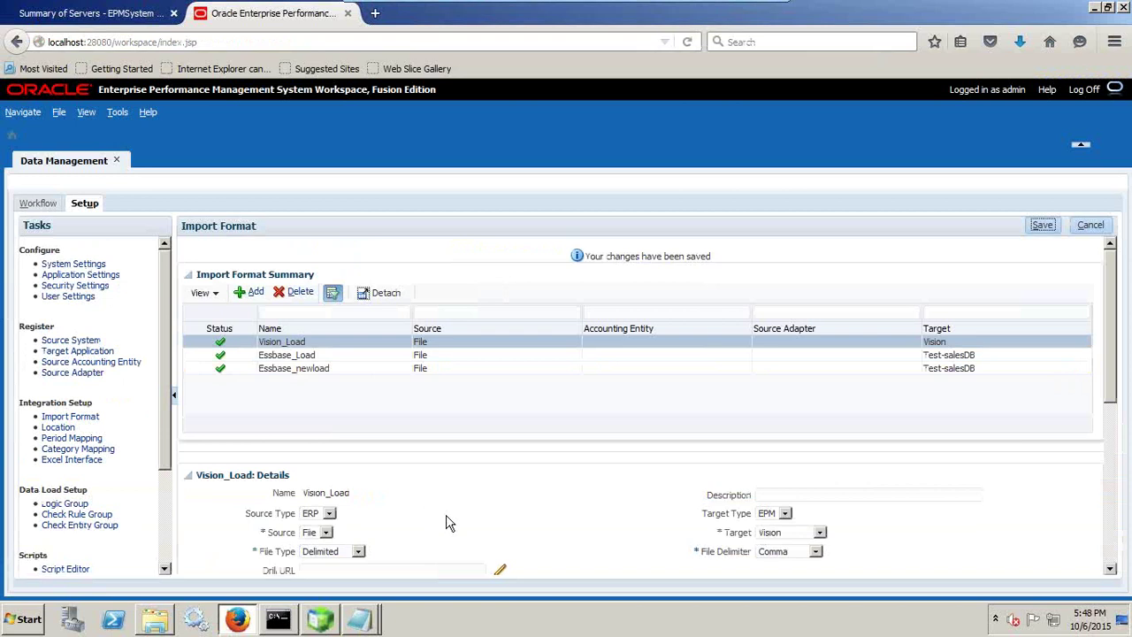
{"action": "scroll", "coordinate": [460, 522], "scroll_direction": "down", "scroll_amount": 2}
{"action": "scroll", "coordinate": [451, 508], "scroll_direction": "down", "scroll_amount": 3}
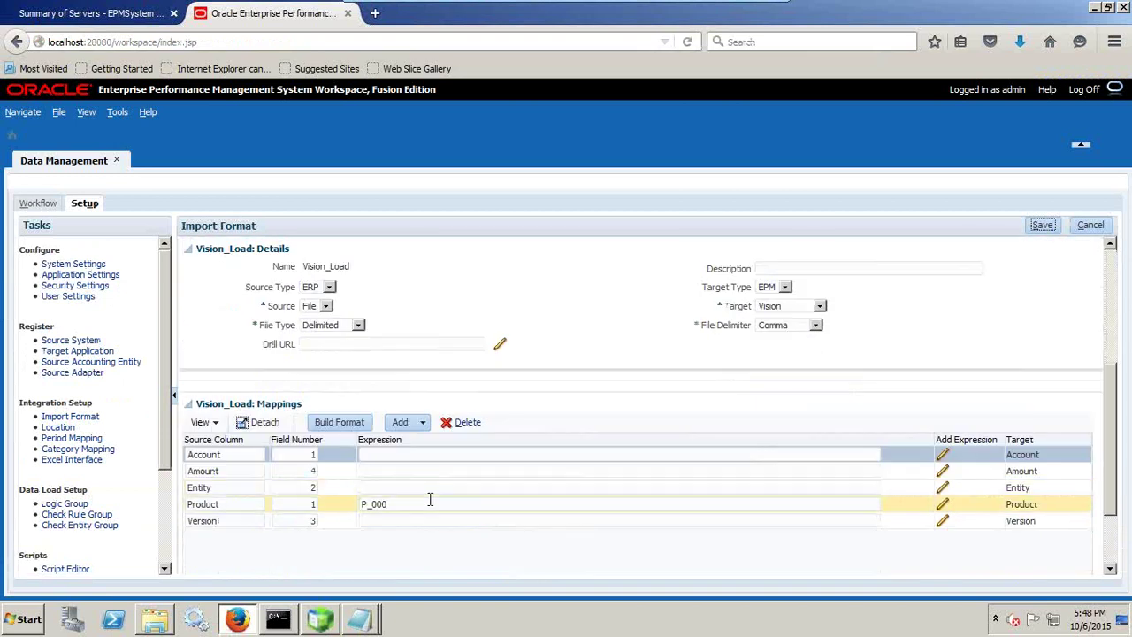
{"action": "scroll", "coordinate": [420, 477], "scroll_direction": "up", "scroll_amount": 4}
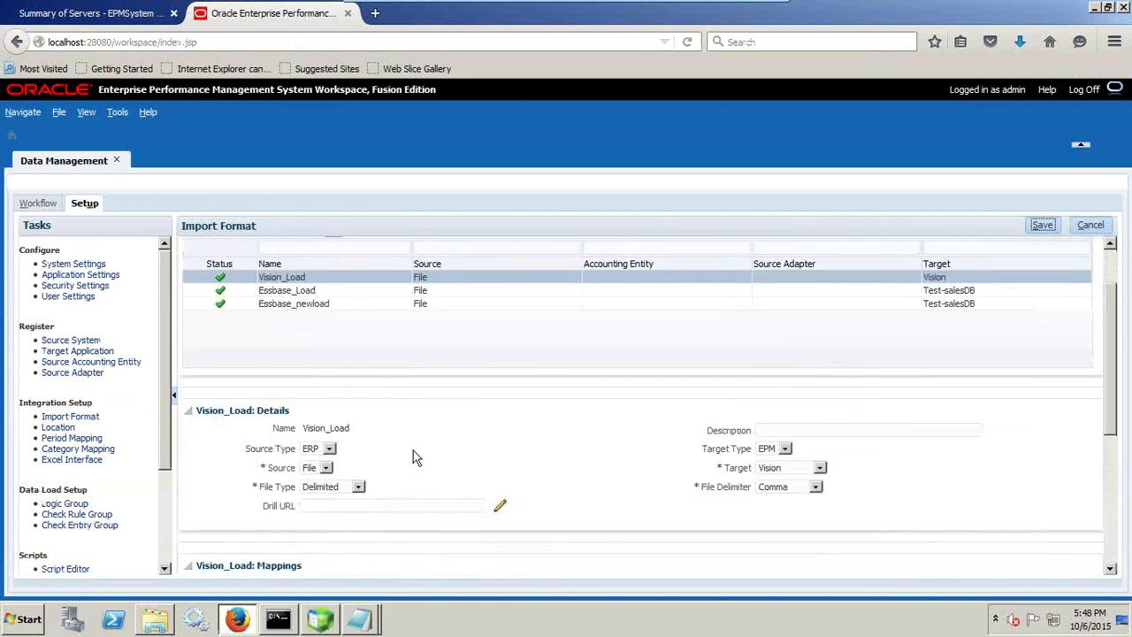
- Add a new location and select Vision_Load as its import format
{"action": "left_click", "coordinate": [84, 351]}
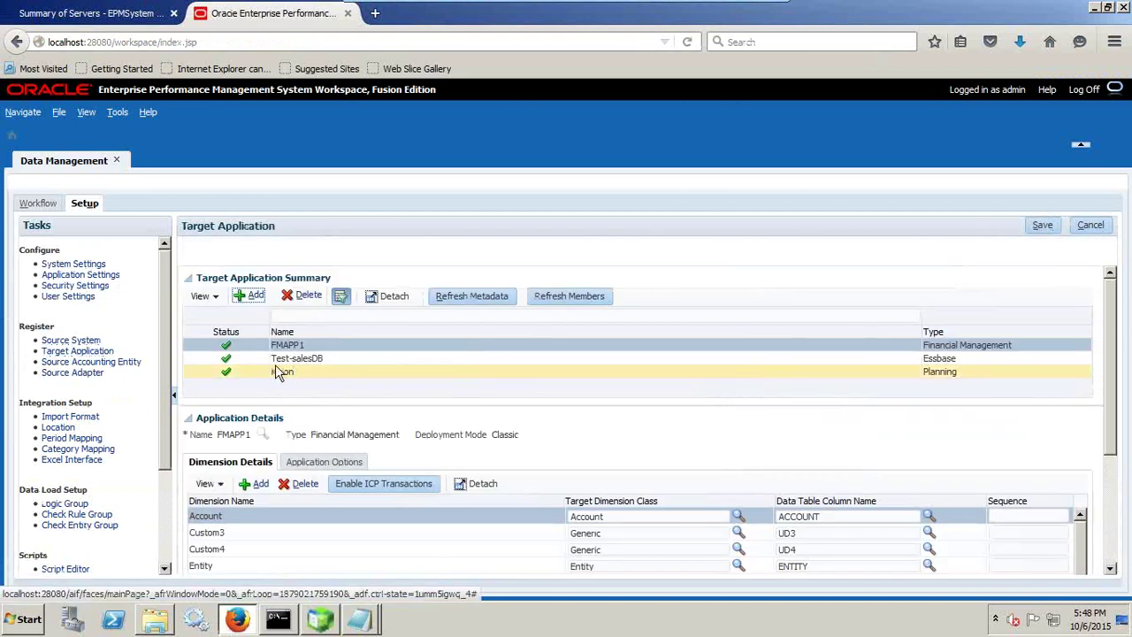
{"action": "left_click", "coordinate": [57, 428]}
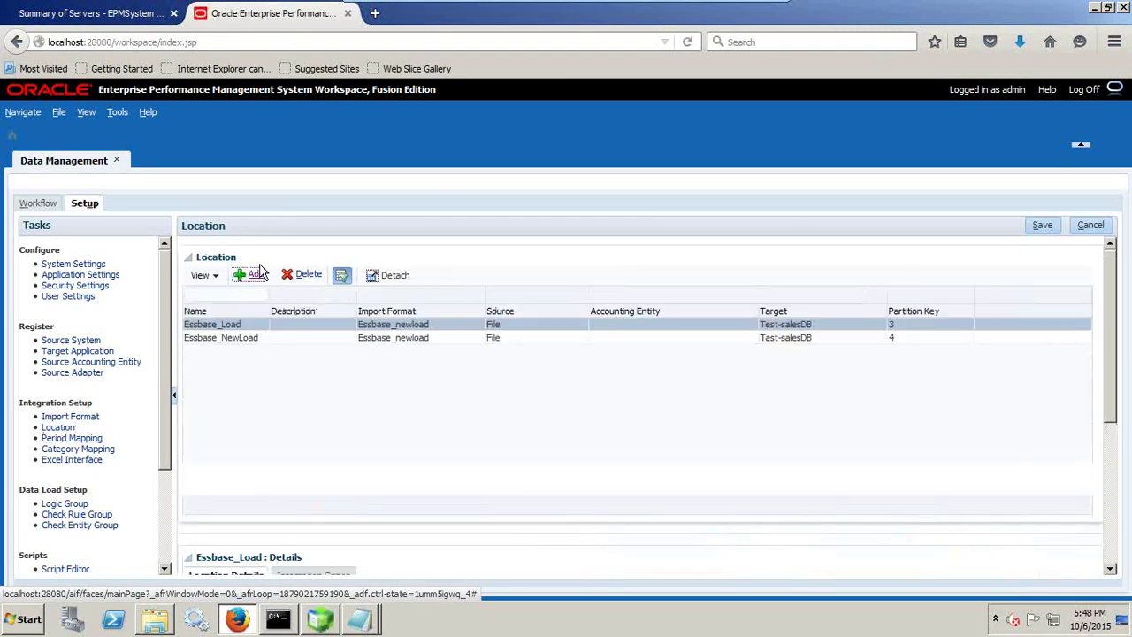
{"action": "left_click", "coordinate": [255, 274]}
{"action": "scroll", "coordinate": [464, 385], "scroll_direction": "down", "scroll_amount": 3}
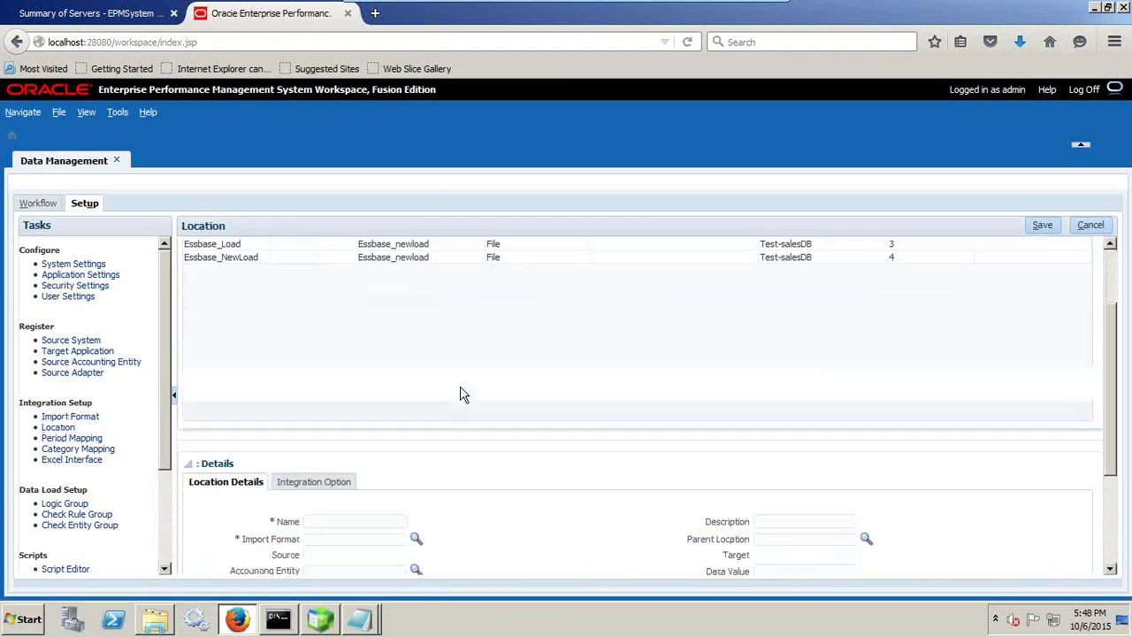
{"action": "left_click", "coordinate": [415, 504]}
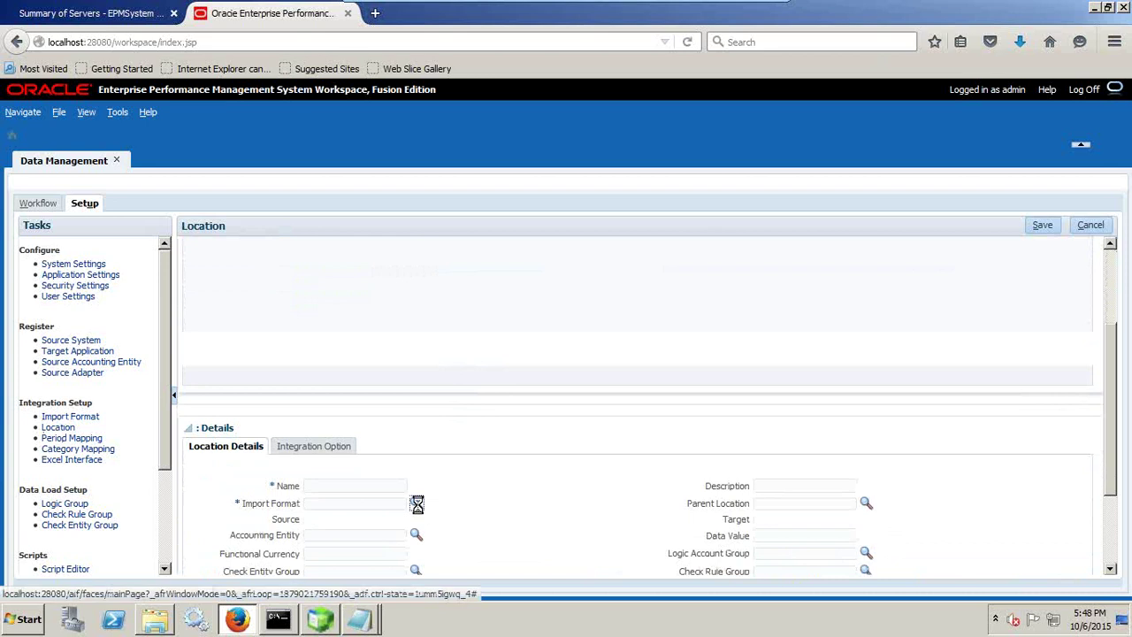
{"action": "left_click", "coordinate": [483, 351]}
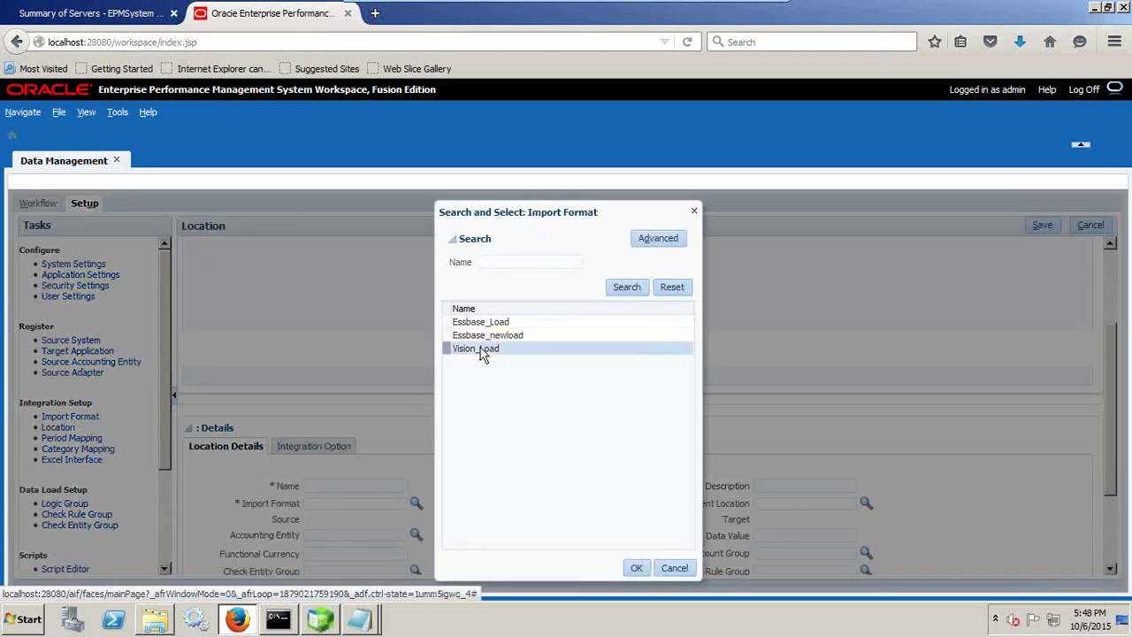
{"action": "left_click", "coordinate": [637, 568]}
- Name the location Vision_Load and save it
{"action": "left_click", "coordinate": [371, 486]}
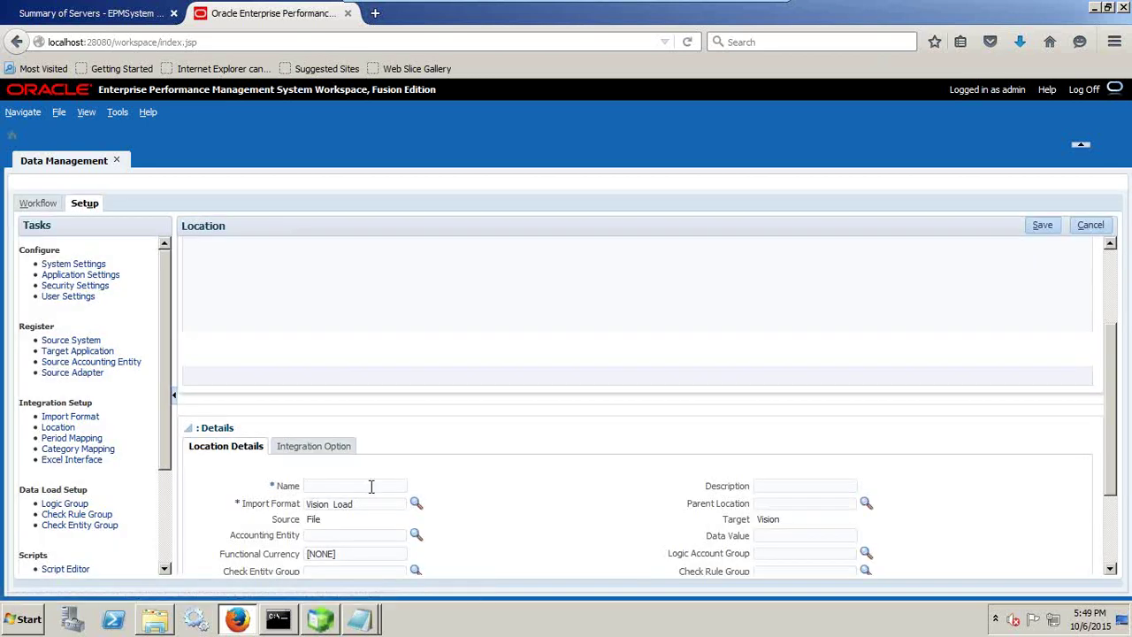
{"action": "type", "text": "Vision"}
{"action": "key", "text": "Down"}
{"action": "key", "text": "Tab"}
{"action": "scroll", "coordinate": [608, 489], "scroll_direction": "down", "scroll_amount": 1}
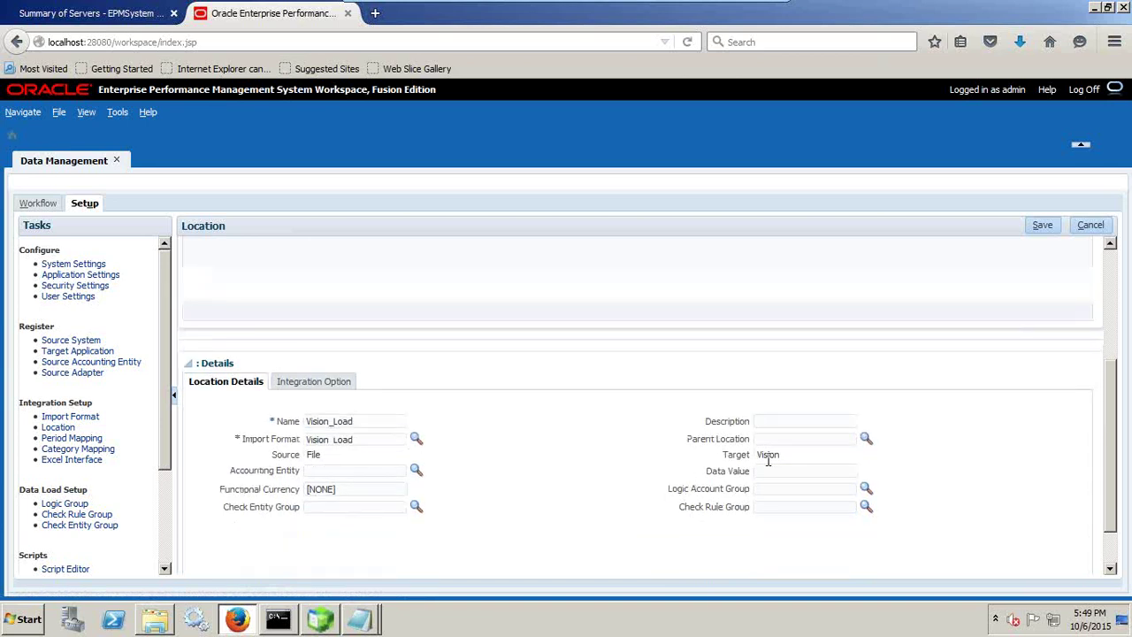
{"action": "left_click", "coordinate": [1045, 226]}
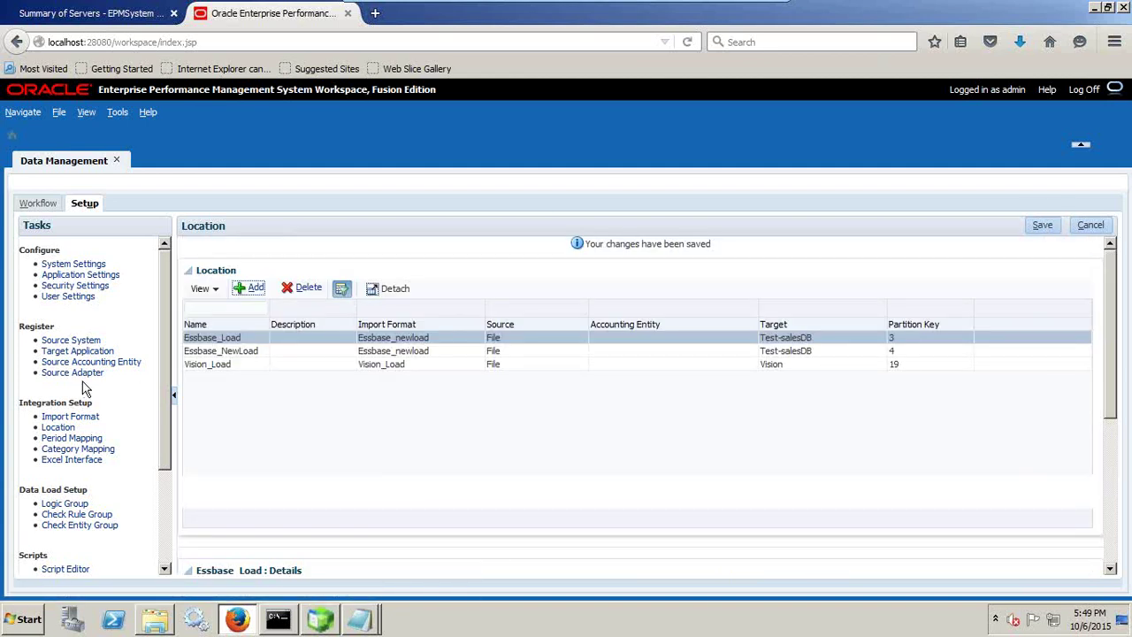
- Review the global period mapping and check its FY15 target year against the Year dimension in the Essbase Plan1 outline
{"action": "left_click", "coordinate": [81, 441]}
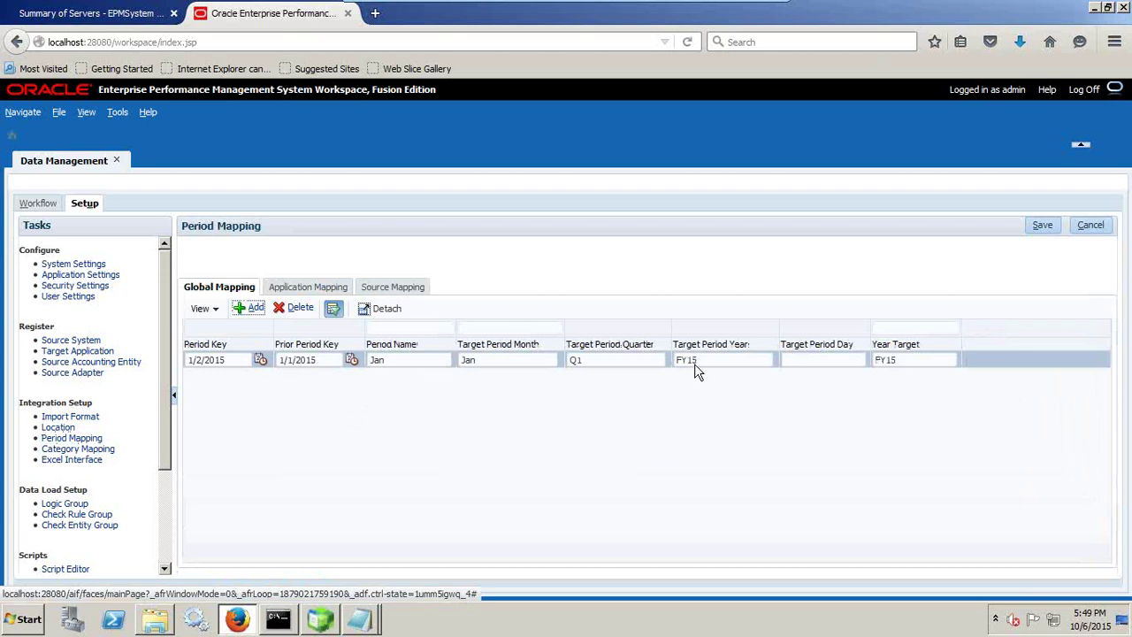
{"action": "left_click", "coordinate": [314, 619]}
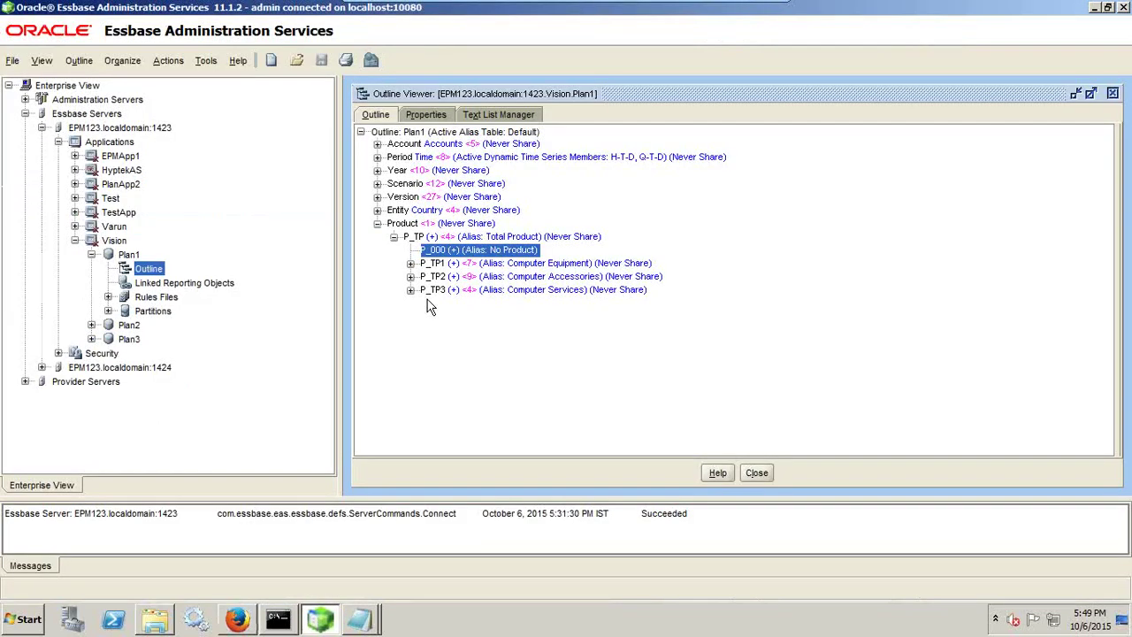
{"action": "left_click", "coordinate": [378, 223]}
{"action": "left_click", "coordinate": [395, 170]}
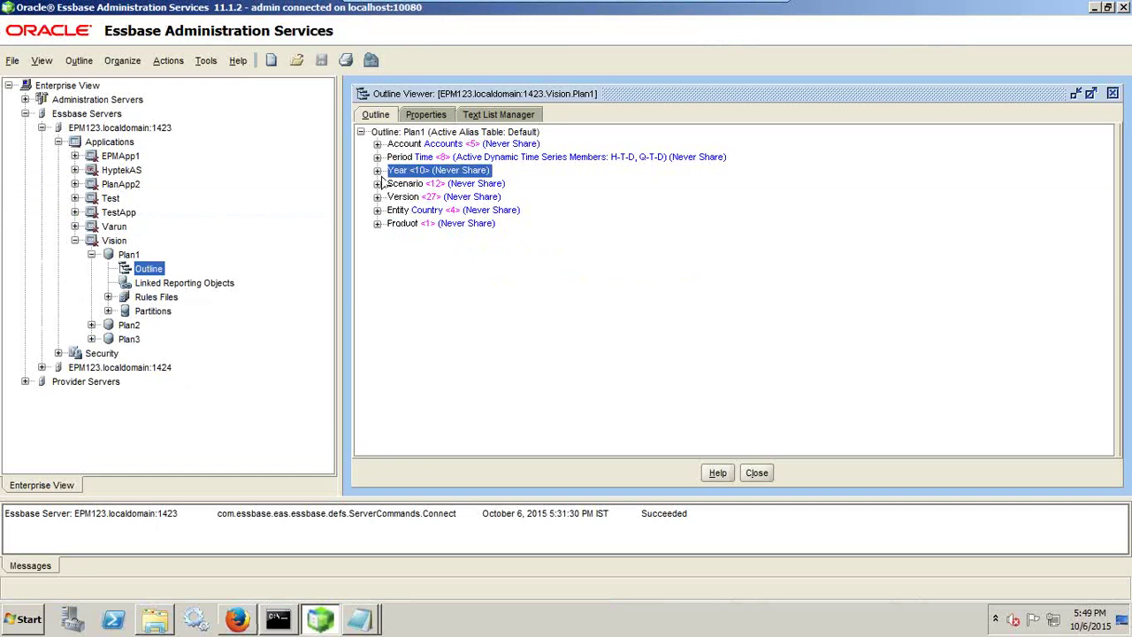
{"action": "left_click", "coordinate": [378, 169]}
{"action": "left_click", "coordinate": [421, 262]}
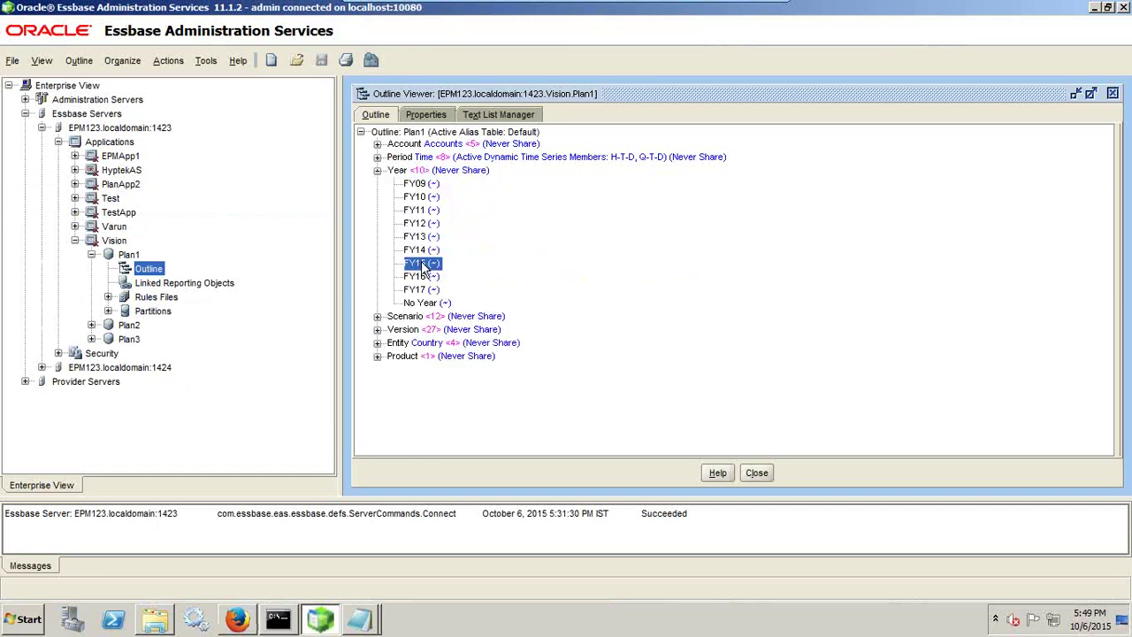
{"action": "left_click", "coordinate": [378, 170]}
- Check the Jan member under YearTotal, Q1 in the outline's Period dimension
{"action": "left_click", "coordinate": [377, 156]}
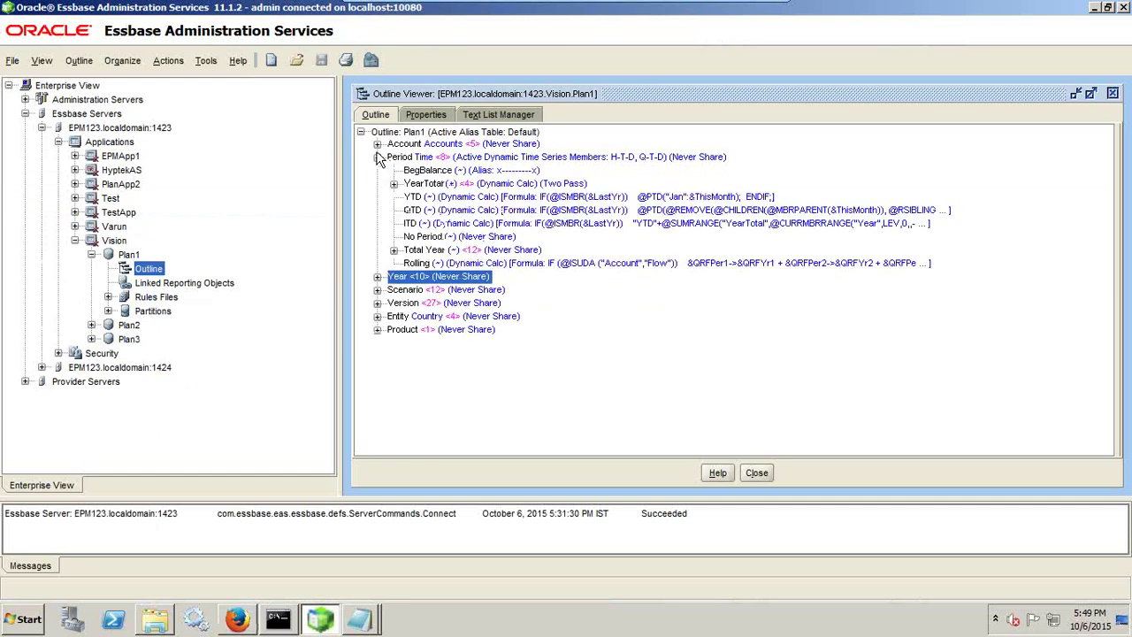
{"action": "left_click", "coordinate": [395, 184]}
{"action": "left_click", "coordinate": [410, 196]}
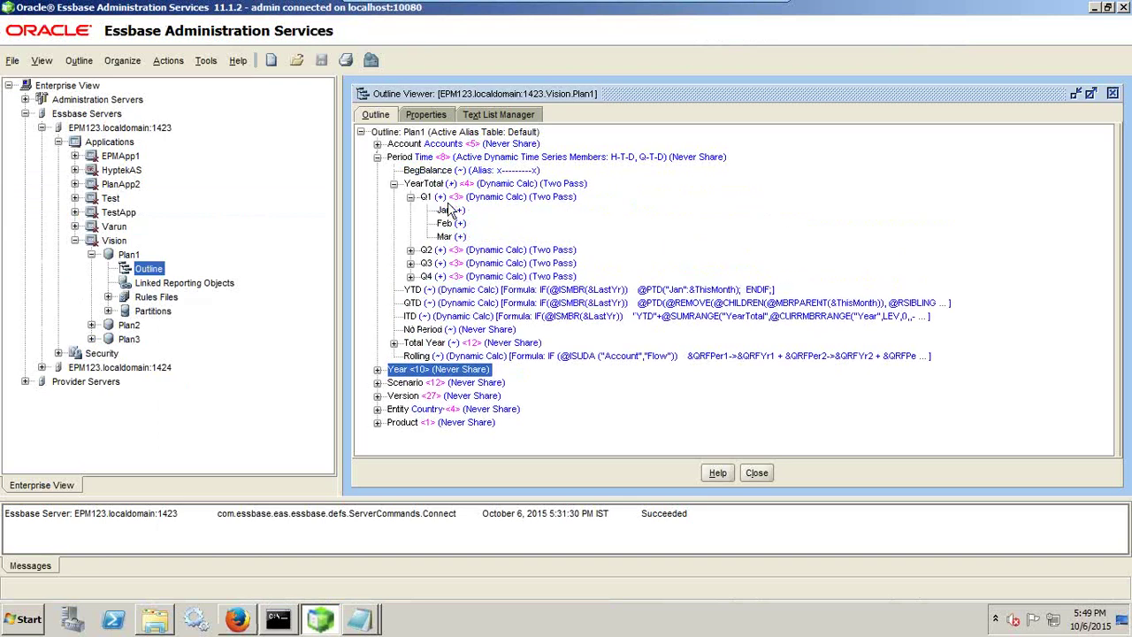
{"action": "left_click", "coordinate": [448, 210]}
{"action": "left_click", "coordinate": [378, 157]}
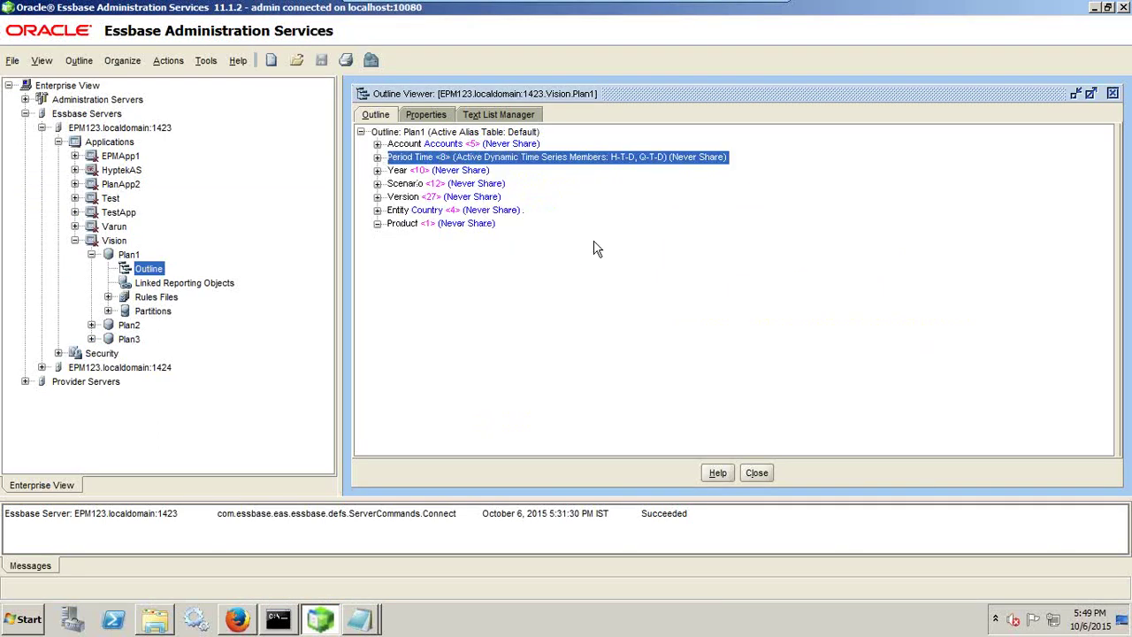
- Compare the period mapping's Q1 target quarter with the outline's Q1 member, and open the global category mapping in Data Management
{"action": "key", "text": "alt+Tab"}
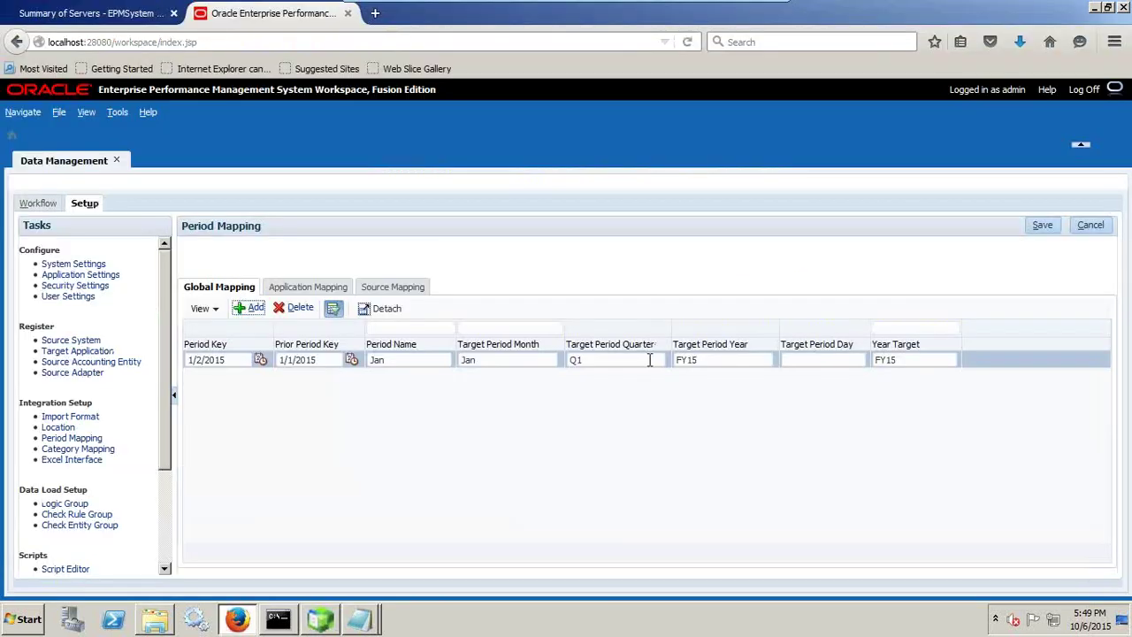
{"action": "key", "text": "alt+Tab"}
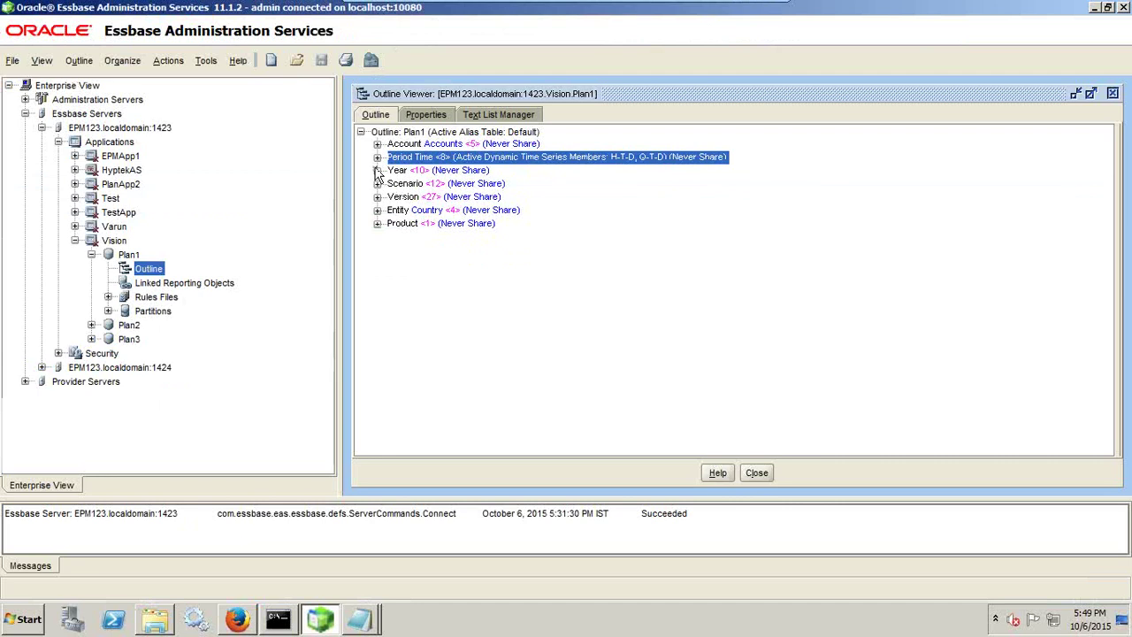
{"action": "left_click", "coordinate": [378, 156]}
{"action": "left_click", "coordinate": [434, 201]}
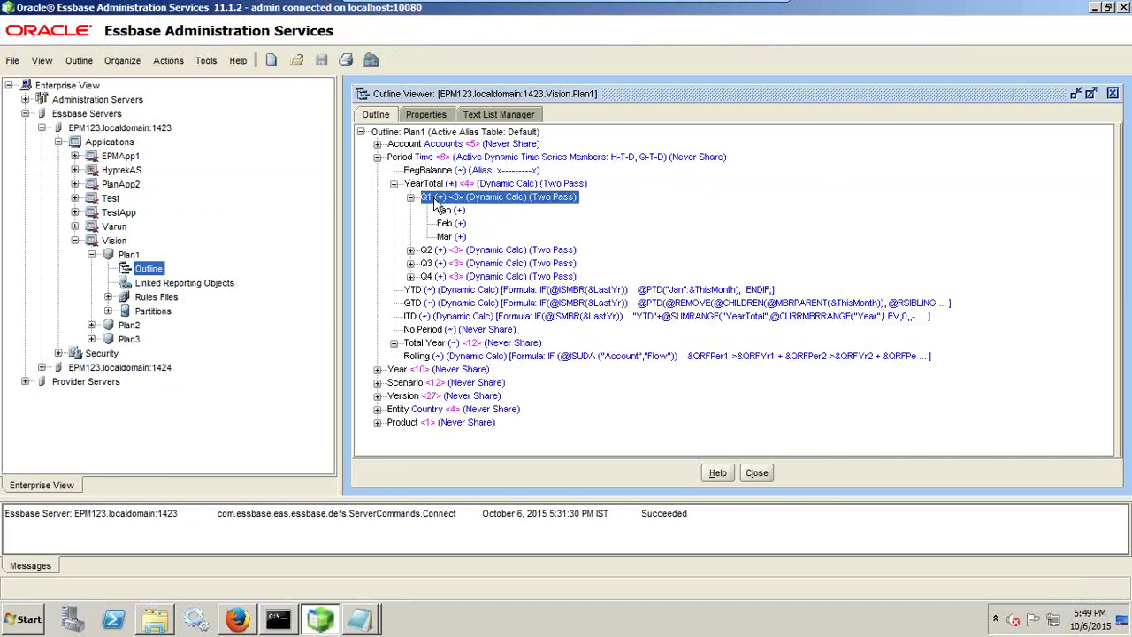
{"action": "key", "text": "alt+Tab"}
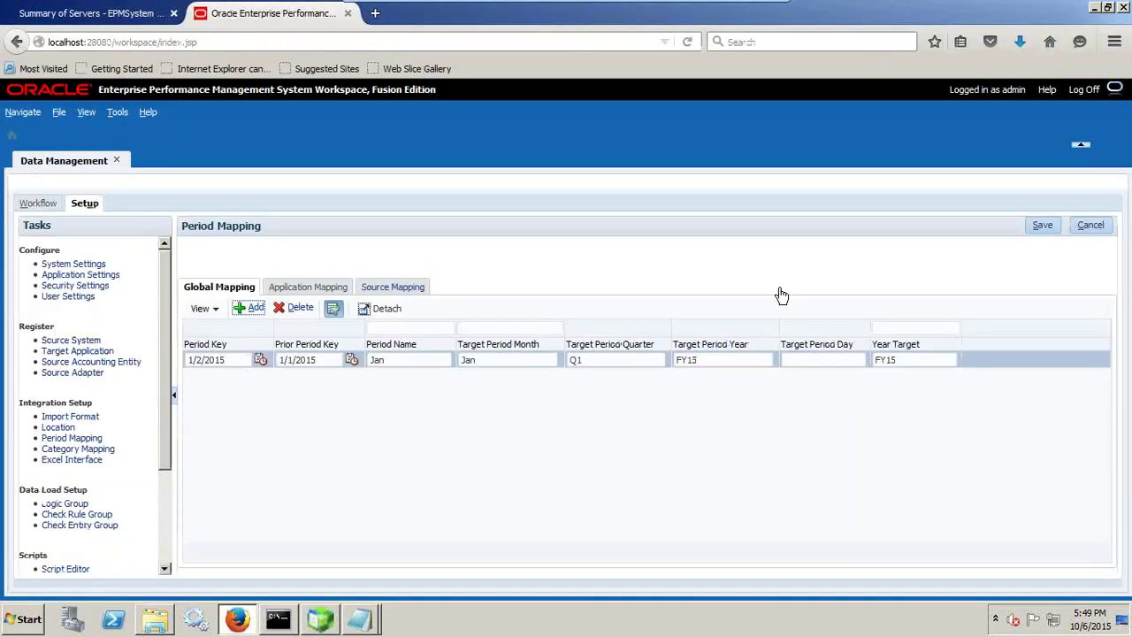
{"action": "left_click", "coordinate": [80, 450]}
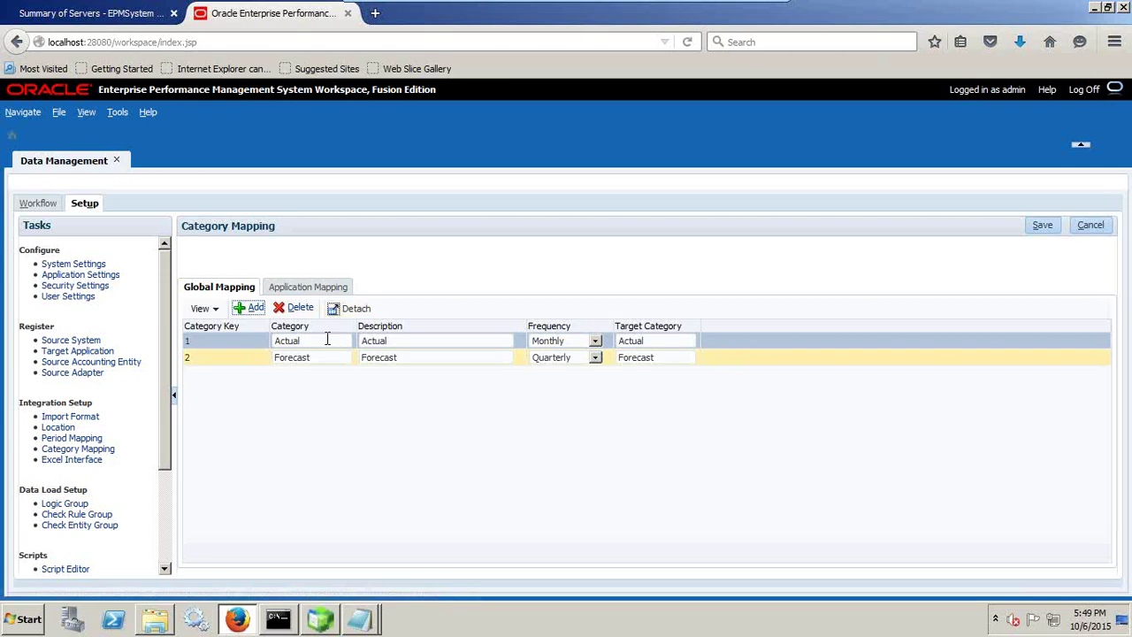
- Examine the category and description of the Actual entry in the global category mapping
{"action": "left_click", "coordinate": [327, 341]}
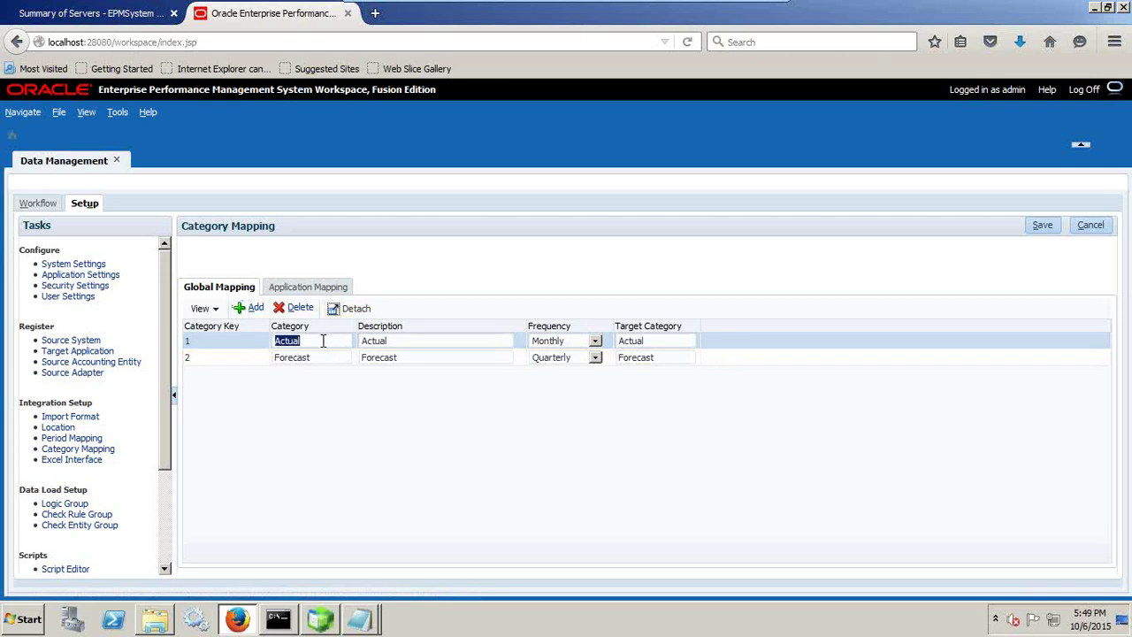
{"action": "left_click", "coordinate": [324, 352]}
{"action": "left_click", "coordinate": [396, 343]}
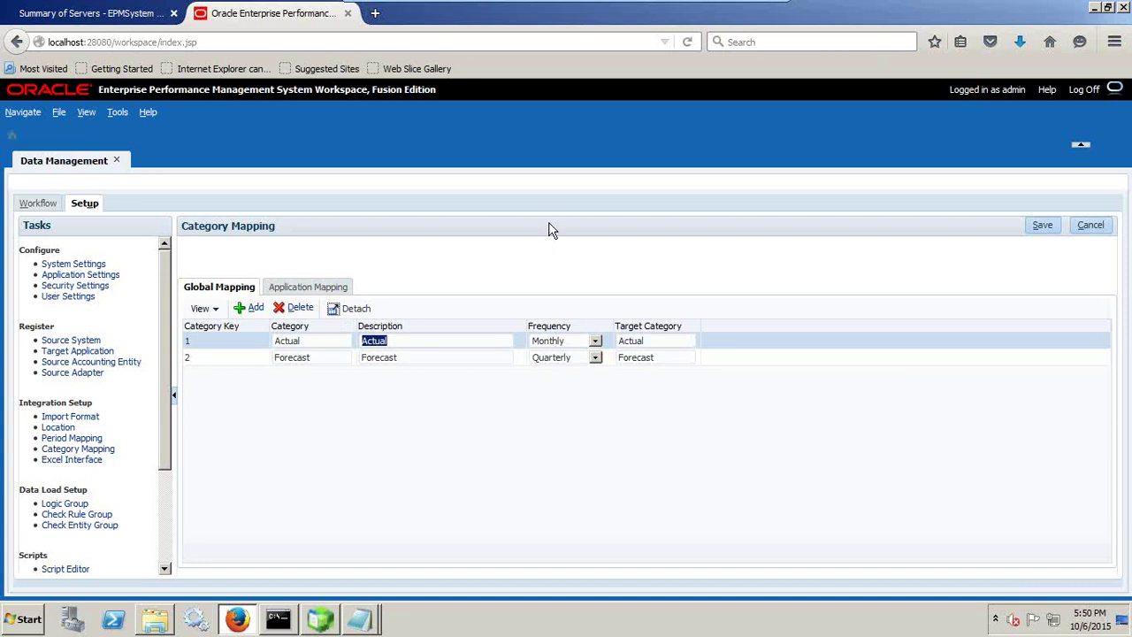
- Open the data load mapping and set its point of view location to Vision_Load
{"action": "left_click", "coordinate": [53, 206]}
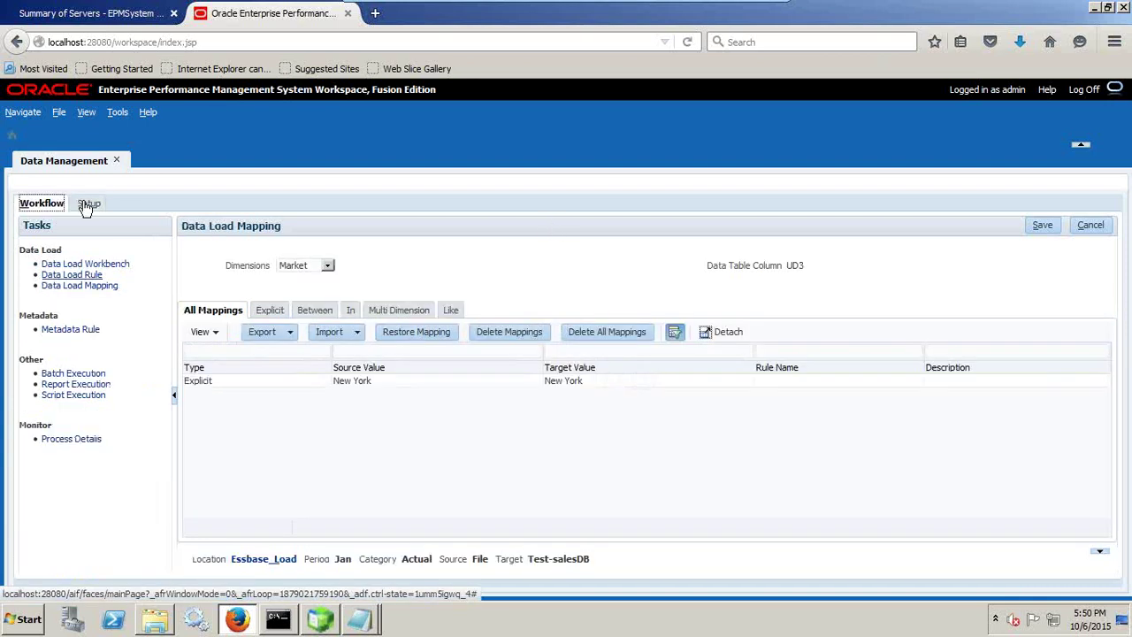
{"action": "left_click", "coordinate": [265, 557]}
{"action": "left_click", "coordinate": [697, 340]}
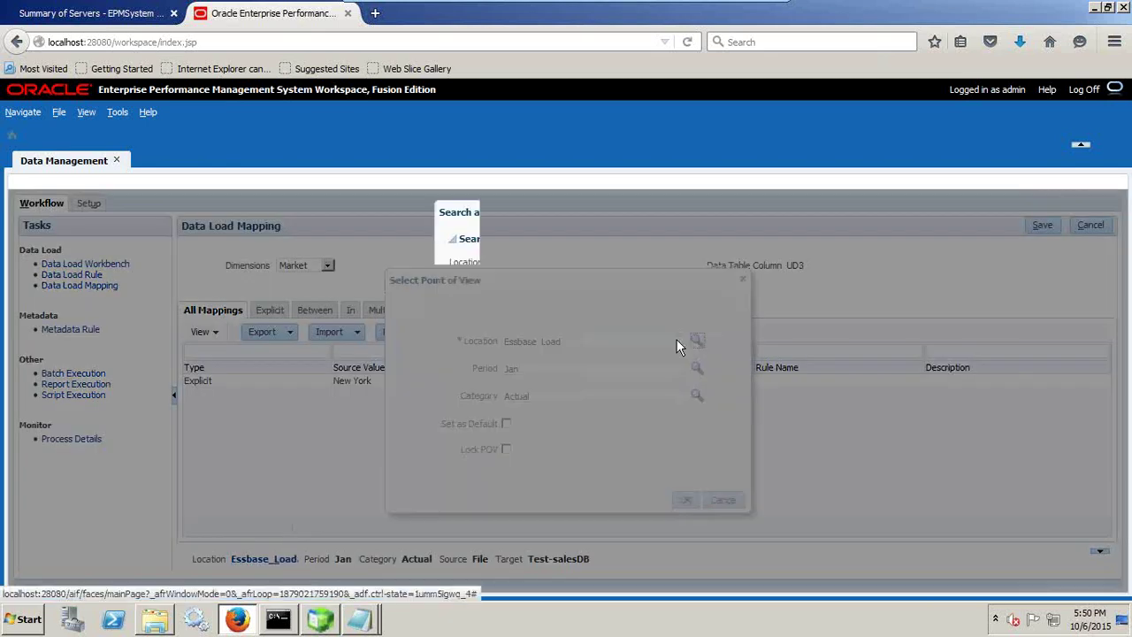
{"action": "left_click", "coordinate": [501, 350]}
{"action": "left_click", "coordinate": [633, 566]}
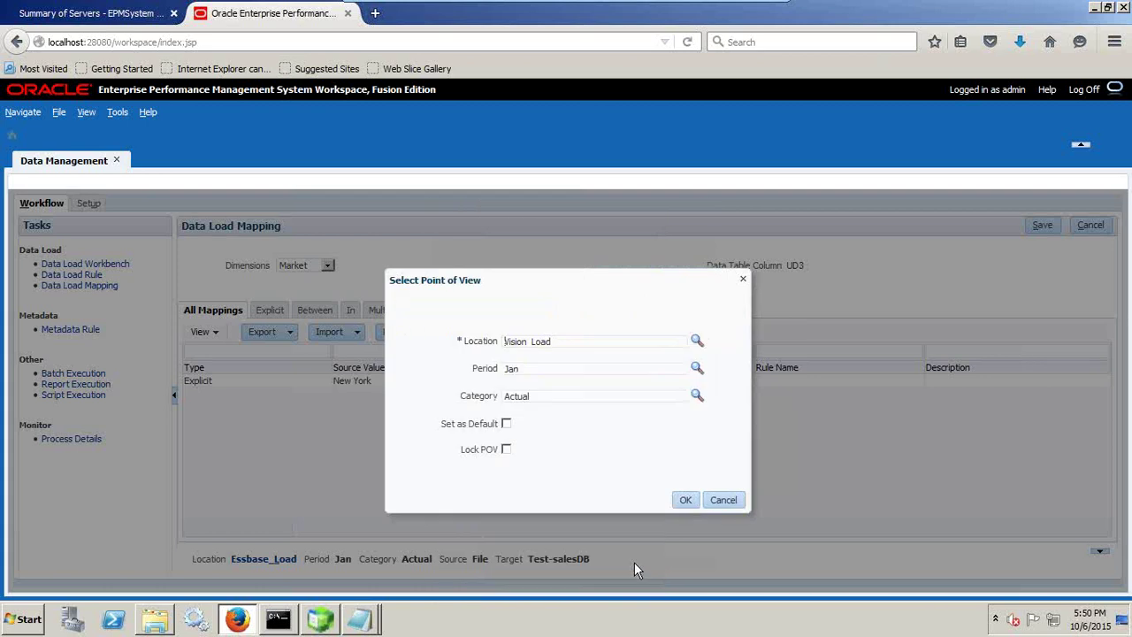
{"action": "left_click", "coordinate": [685, 500]}
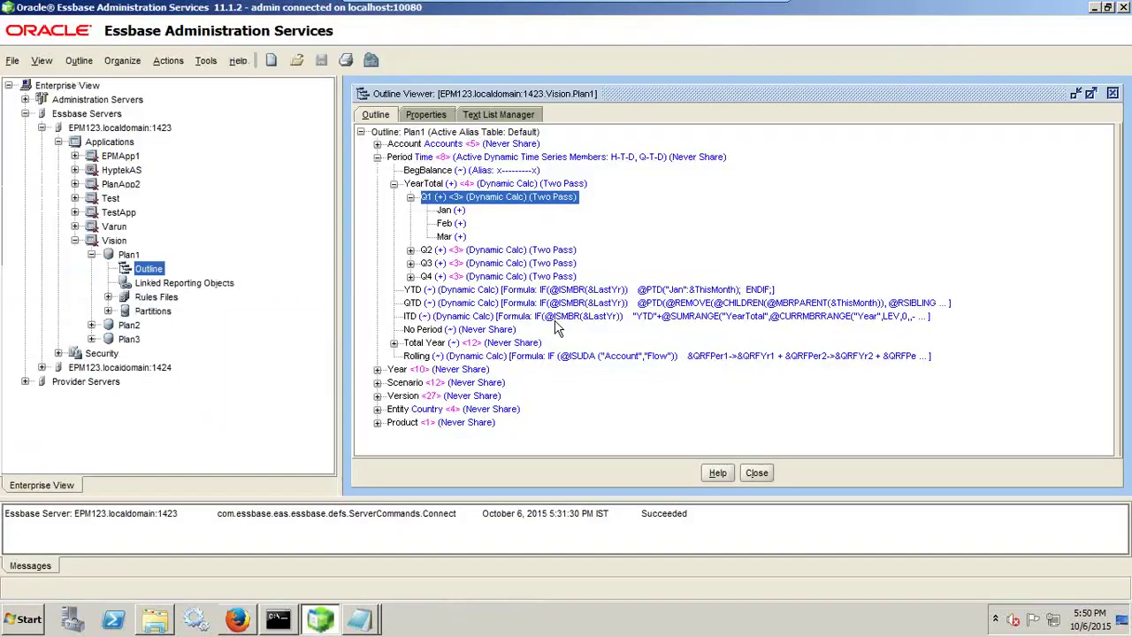
- Copy the account value 1110 from the first line of the PL_Load_Missing_Source_Dimension source file in Notepad
{"action": "key", "text": "alt+Tab"}
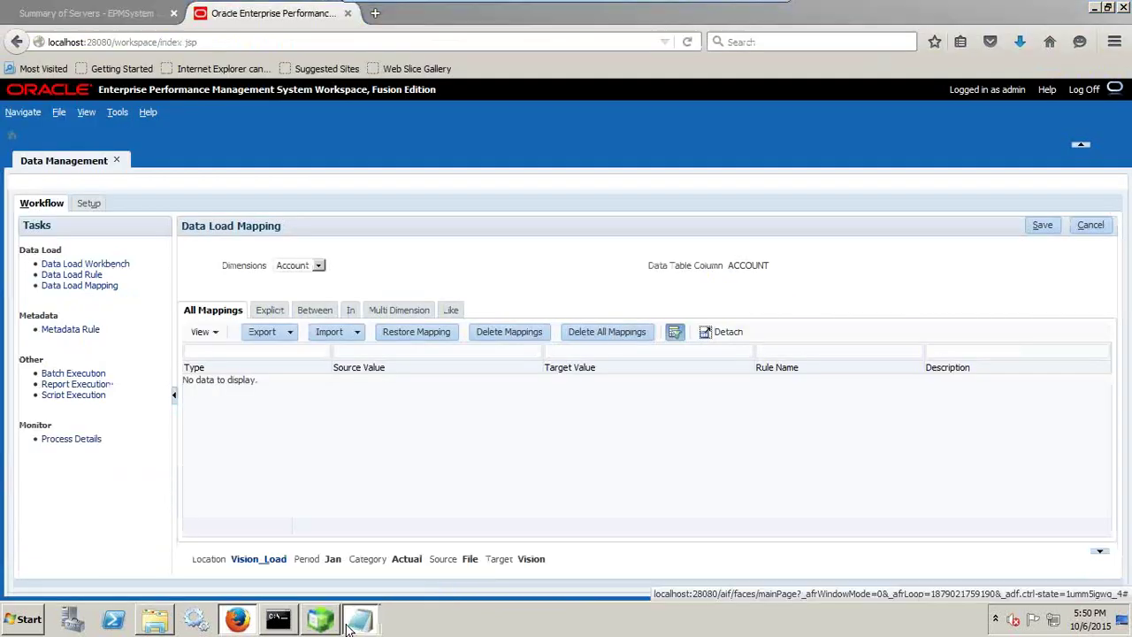
{"action": "mouse_move", "coordinate": [359, 619]}
{"action": "left_click", "coordinate": [368, 563]}
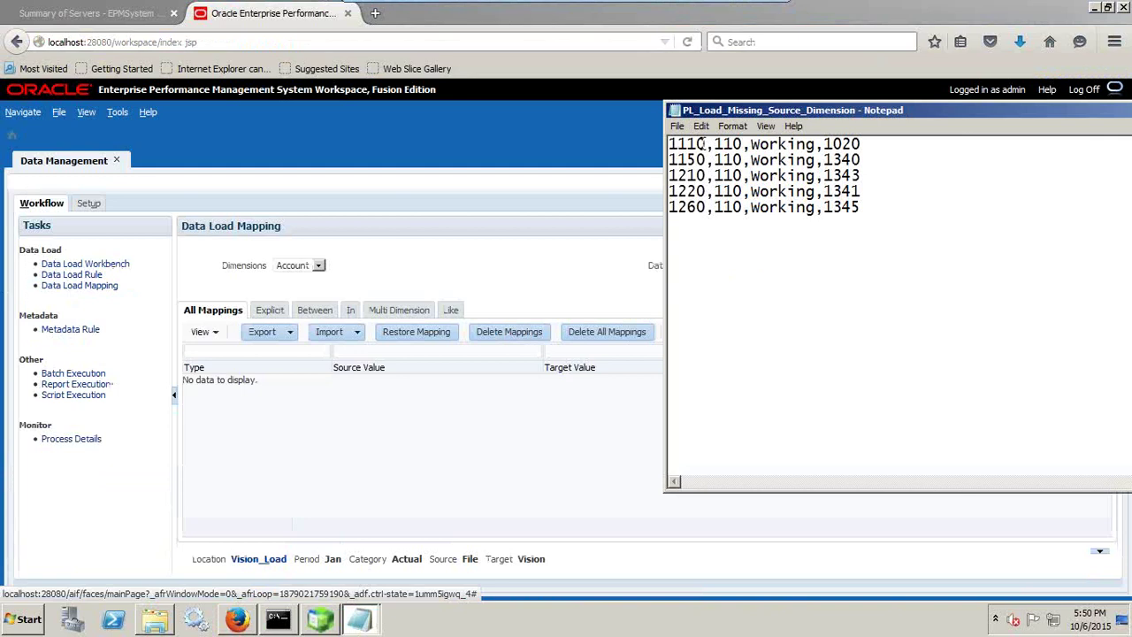
{"action": "left_click_drag", "start_coordinate": [705, 143], "coordinate": [668, 144]}
{"action": "key", "text": "ctrl+c"}
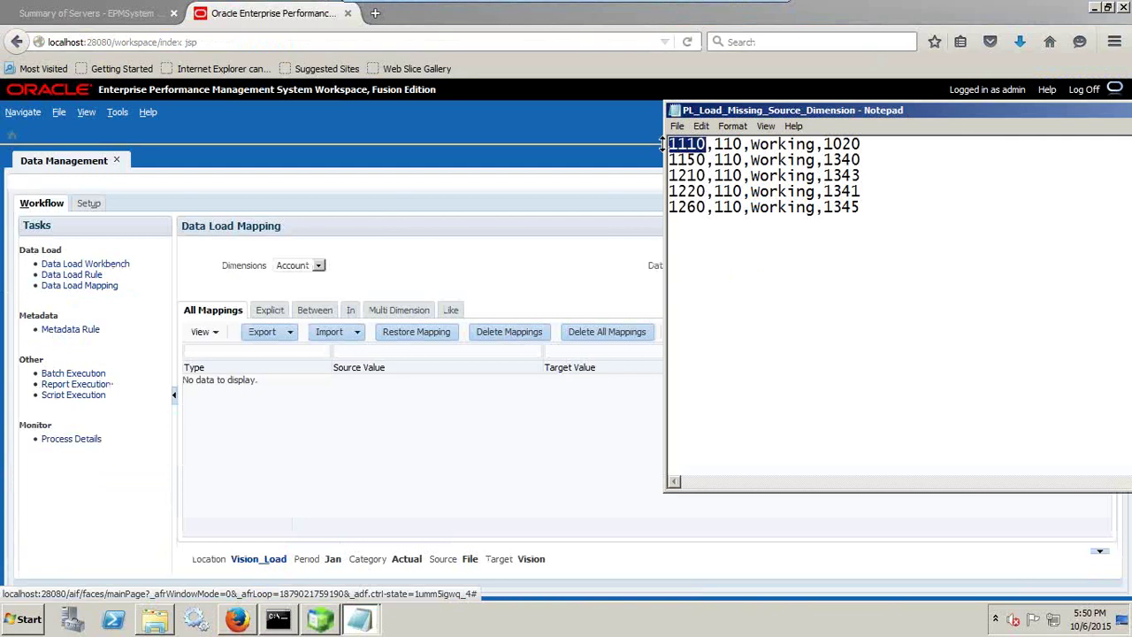
- Back in Data Management, add an explicit Account mapping from source value 1110 to target value 1110 and save it
{"action": "left_click", "coordinate": [303, 267]}
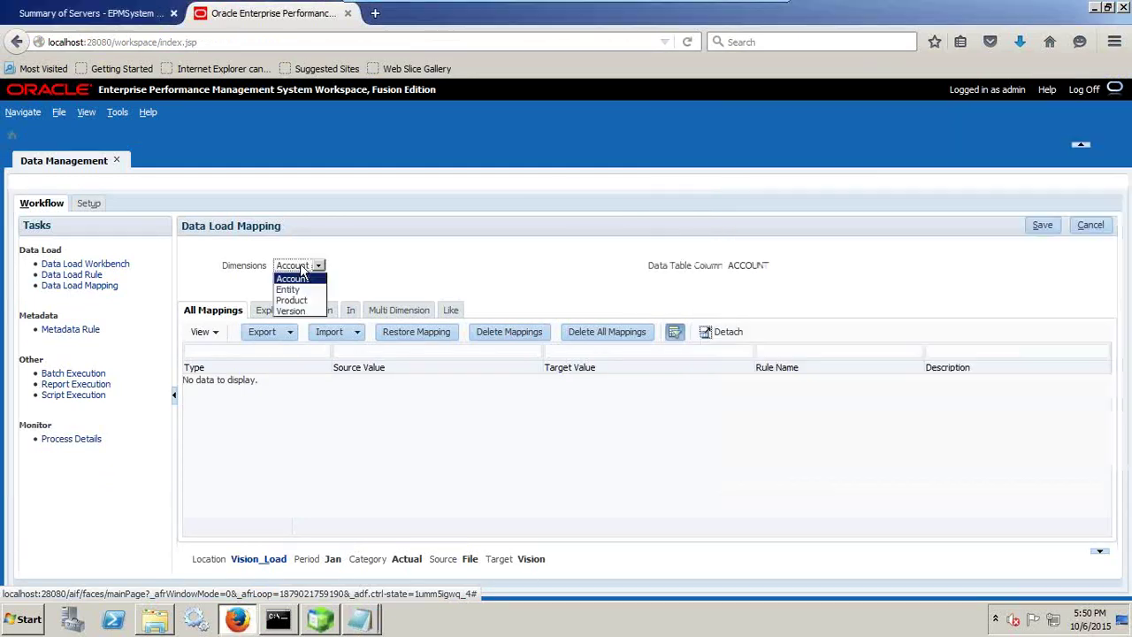
{"action": "left_click", "coordinate": [301, 269]}
{"action": "left_click", "coordinate": [269, 314]}
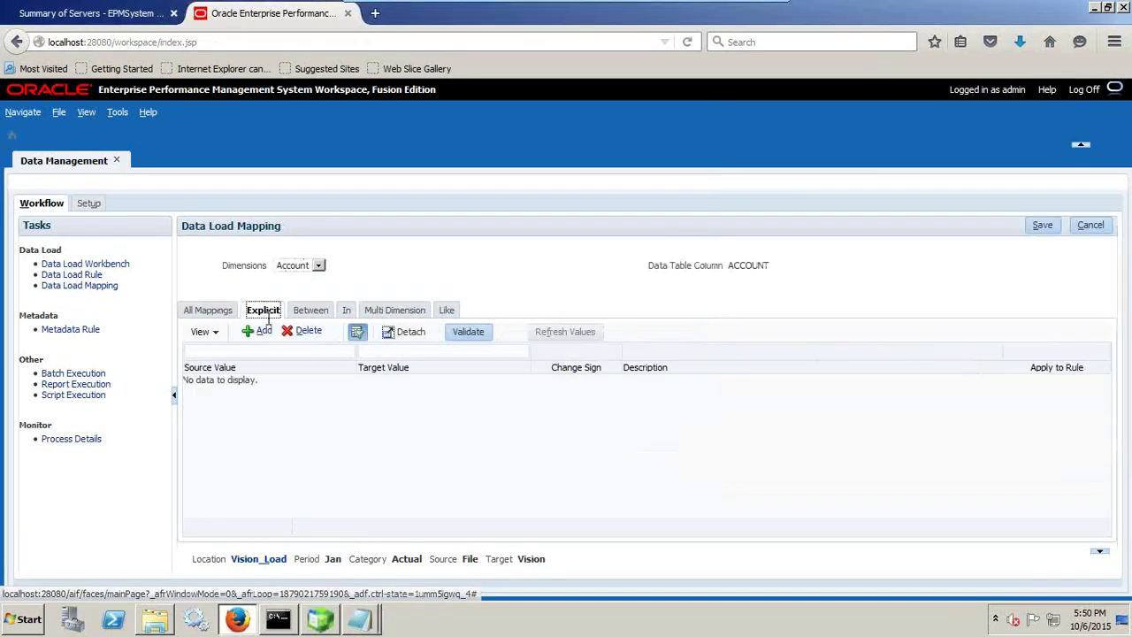
{"action": "left_click", "coordinate": [263, 330]}
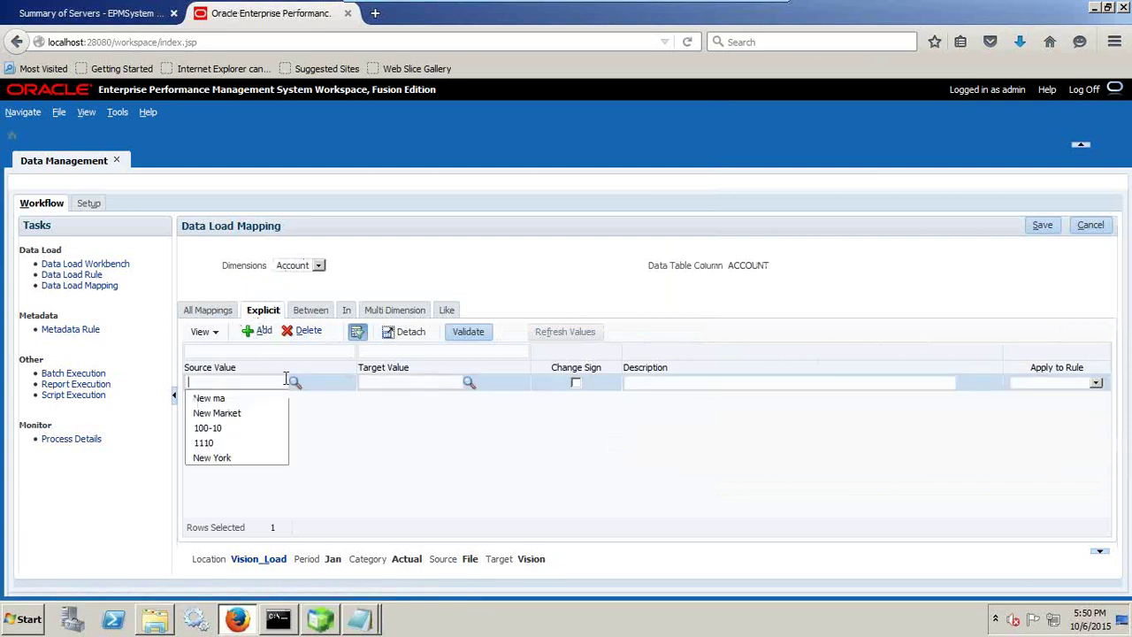
{"action": "key", "text": "ctrl+v"}
{"action": "left_click", "coordinate": [438, 383]}
{"action": "key", "text": "ctrl+v"}
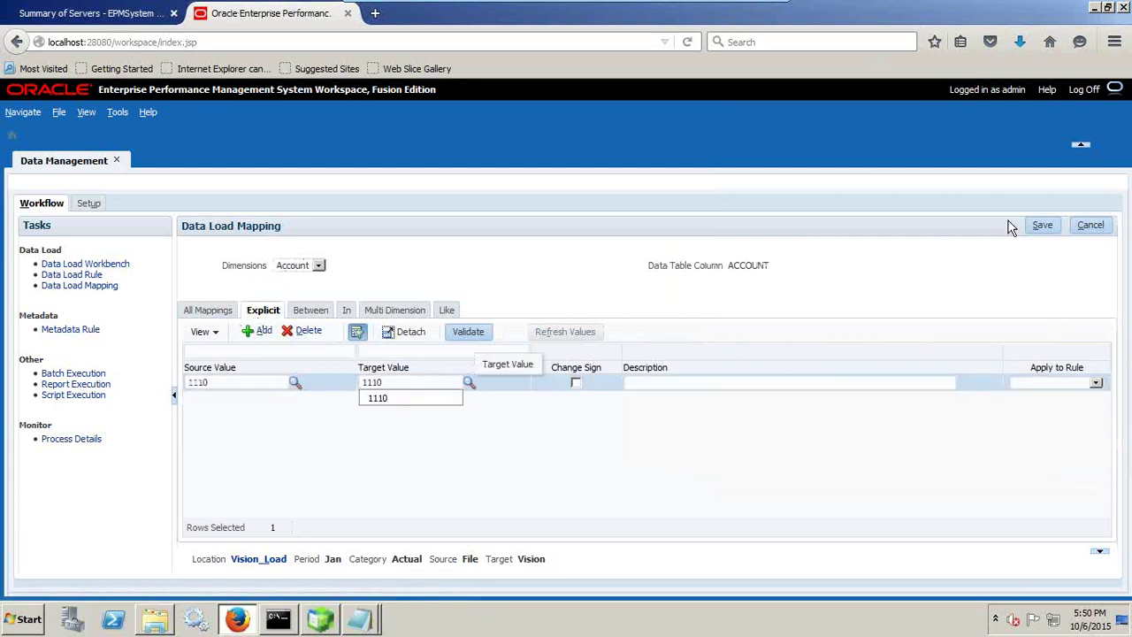
{"action": "left_click", "coordinate": [1043, 228]}
- Copy entity 110 from the source file, add an explicit Entity mapping from 110 to 110, and save it
{"action": "key", "text": "alt+Tab"}
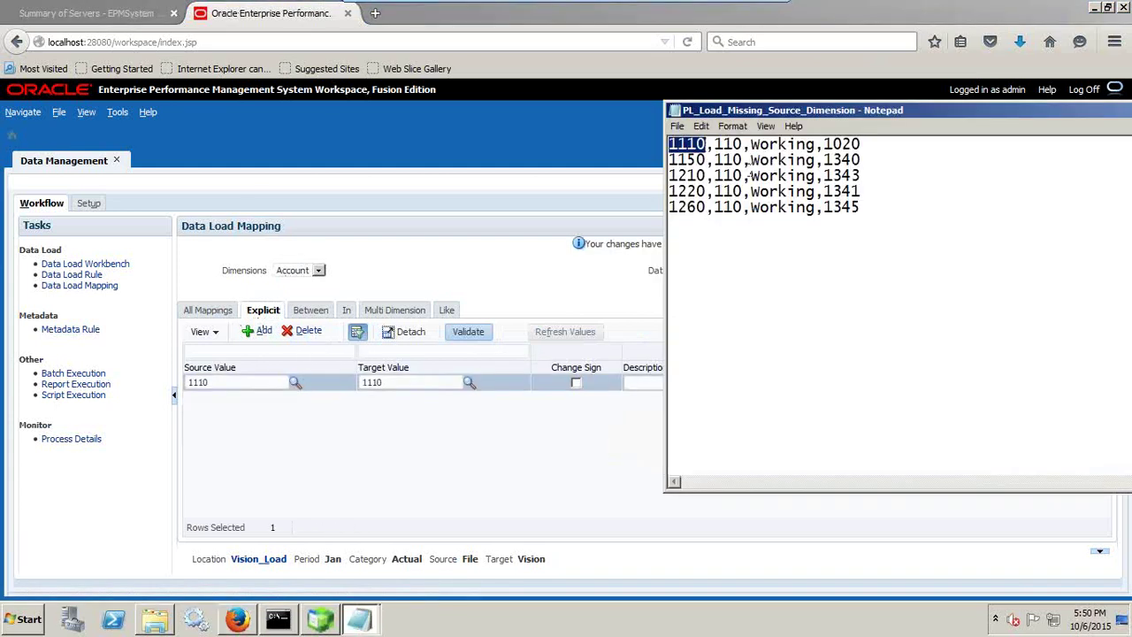
{"action": "left_click_drag", "start_coordinate": [743, 144], "coordinate": [715, 144]}
{"action": "key", "text": "ctrl+c"}
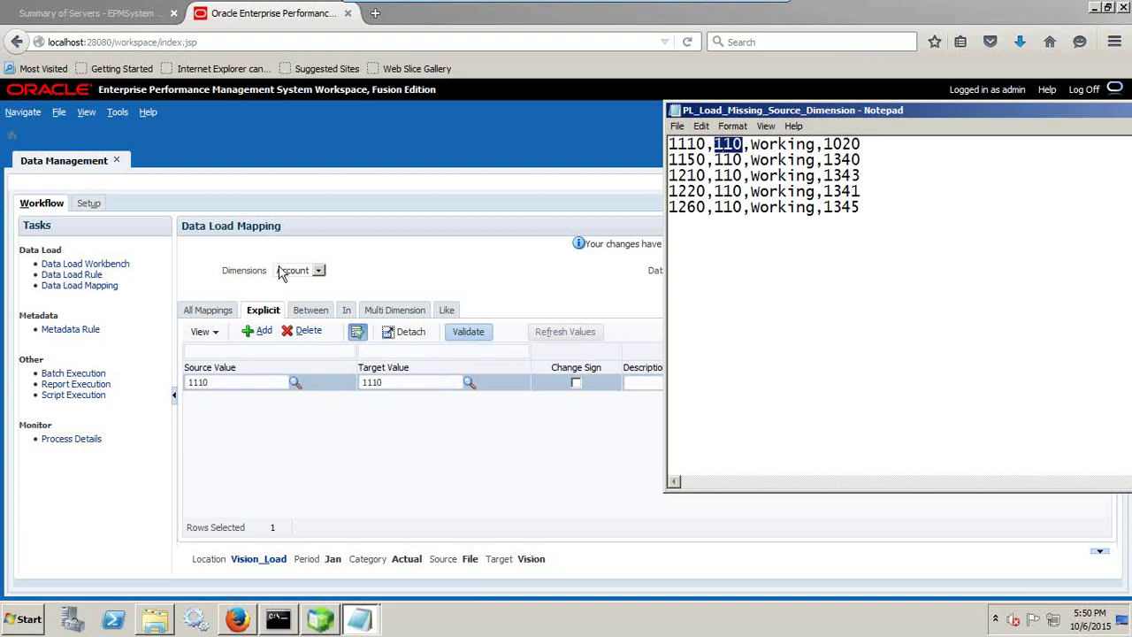
{"action": "left_click", "coordinate": [285, 270]}
{"action": "left_click", "coordinate": [296, 294]}
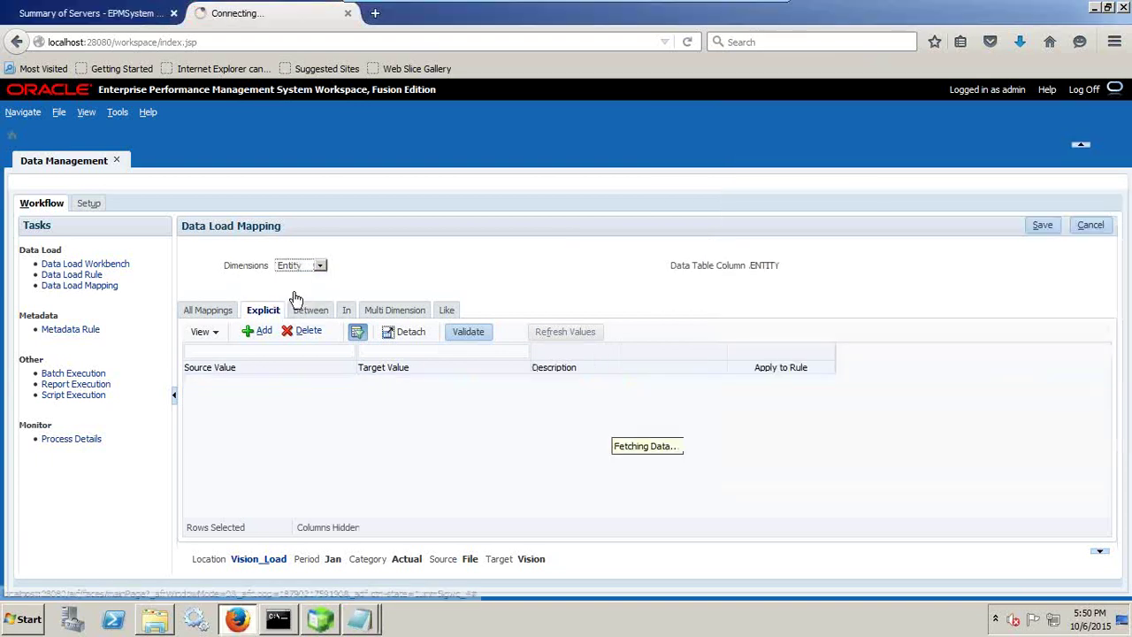
{"action": "left_click", "coordinate": [257, 331]}
{"action": "left_click", "coordinate": [238, 383]}
{"action": "key", "text": "ctrl+v"}
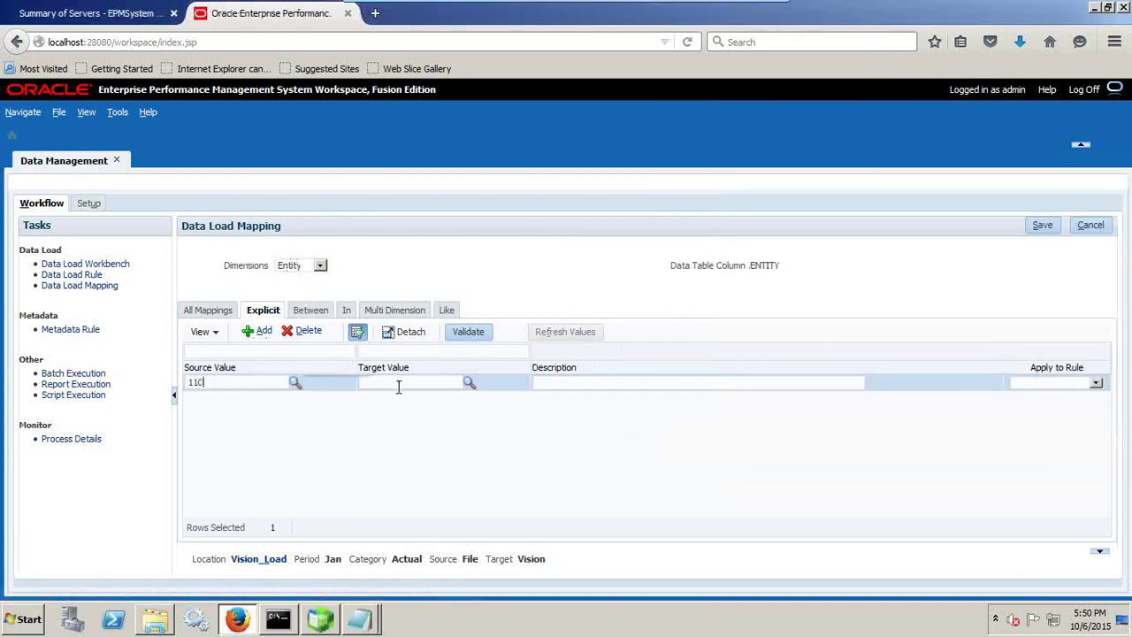
{"action": "left_click", "coordinate": [398, 382]}
{"action": "key", "text": "ctrl+v"}
{"action": "left_click", "coordinate": [1043, 227]}
- Copy Working from the source file, add an explicit Version mapping from Working to Working, and save it
{"action": "key", "text": "alt+Tab"}
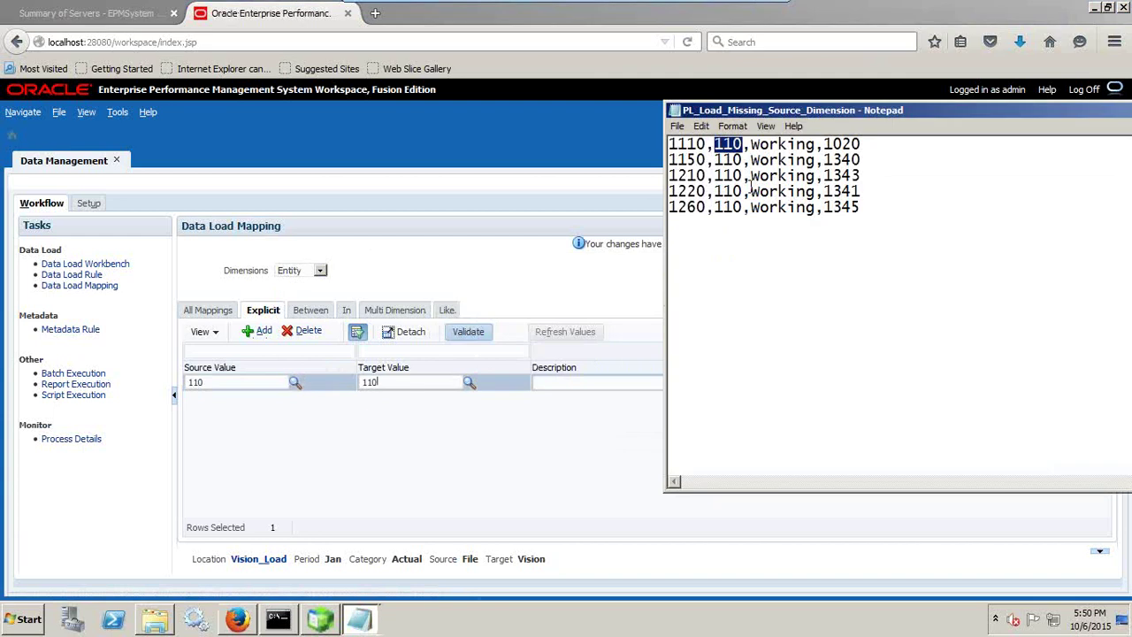
{"action": "left_click_drag", "start_coordinate": [813, 143], "coordinate": [750, 150]}
{"action": "key", "text": "ctrl+c"}
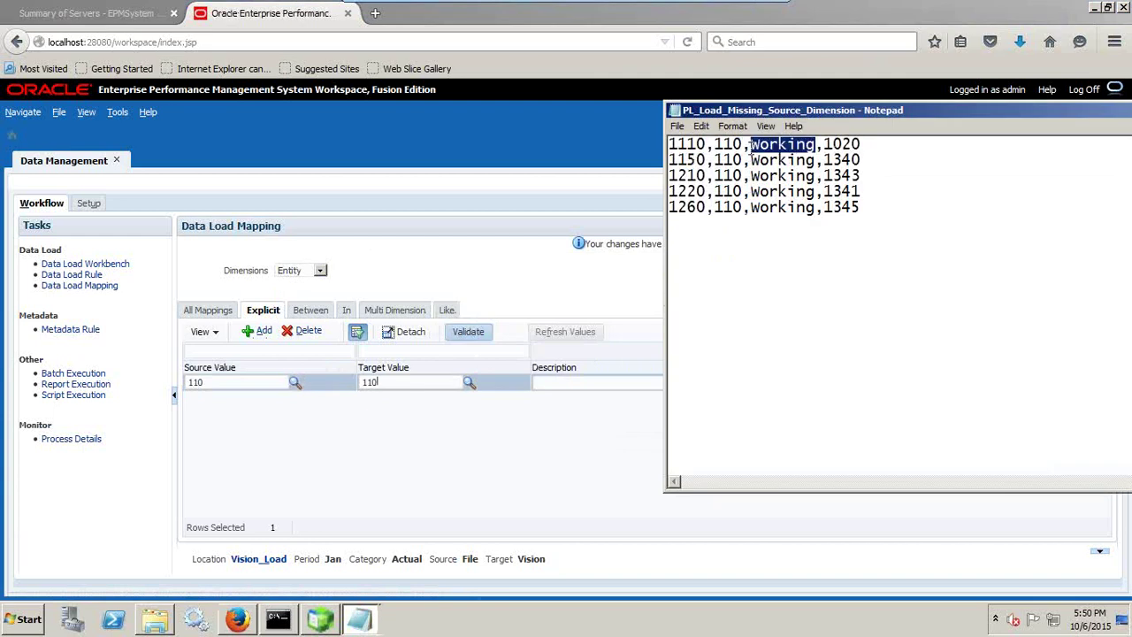
{"action": "left_click", "coordinate": [290, 274]}
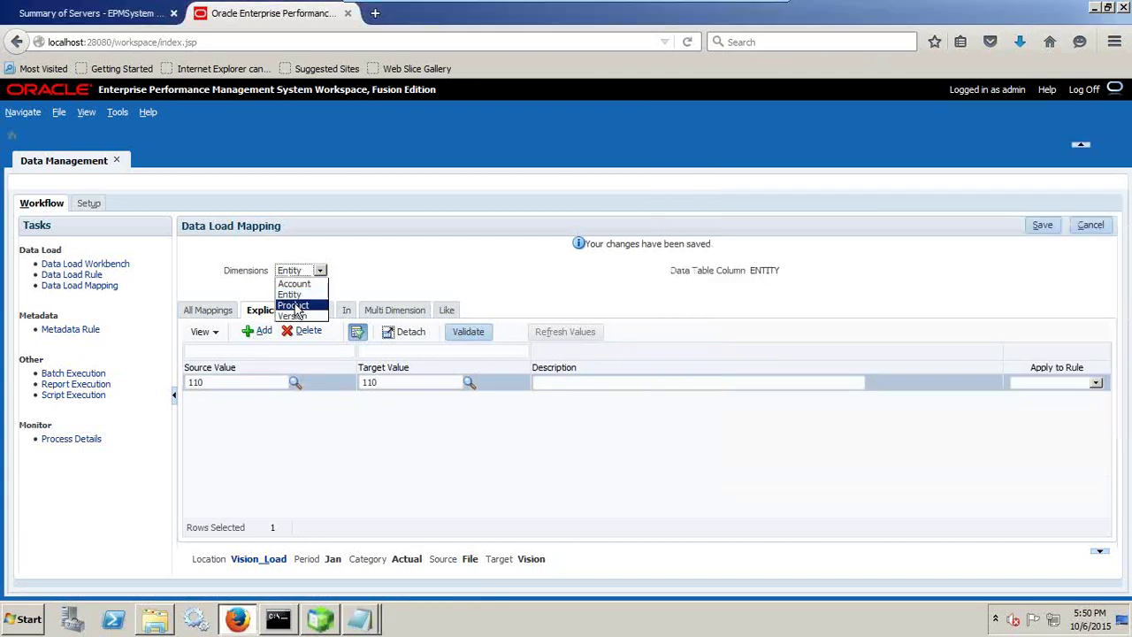
{"action": "left_click", "coordinate": [294, 316]}
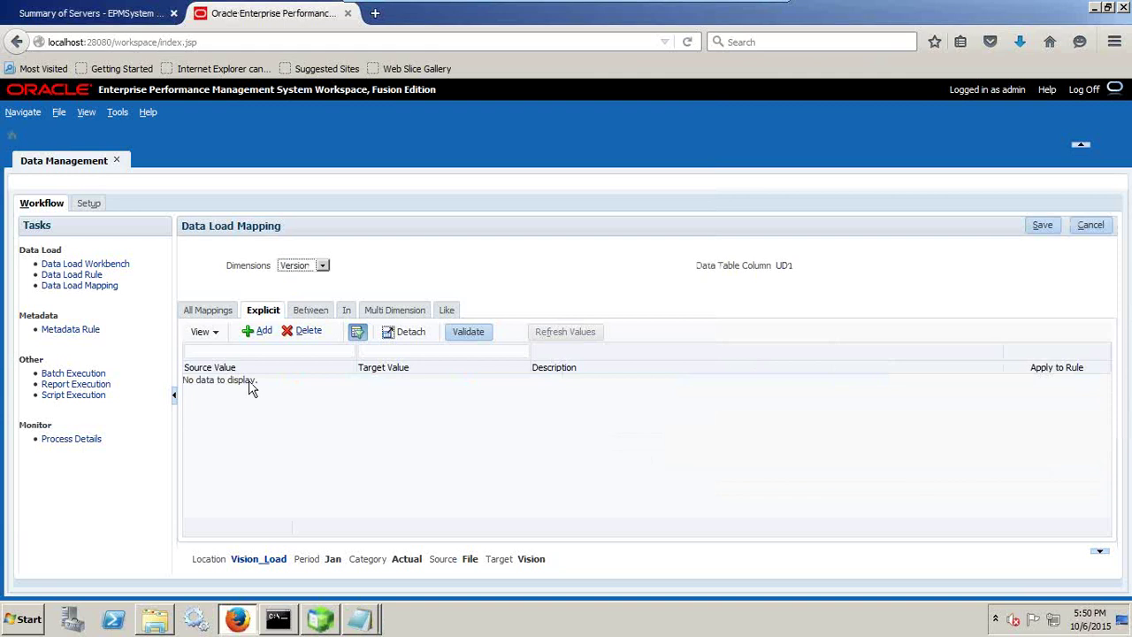
{"action": "left_click", "coordinate": [258, 331]}
{"action": "left_click", "coordinate": [248, 382]}
{"action": "key", "text": "ctrl+v"}
{"action": "left_click", "coordinate": [420, 383]}
{"action": "key", "text": "ctrl+v"}
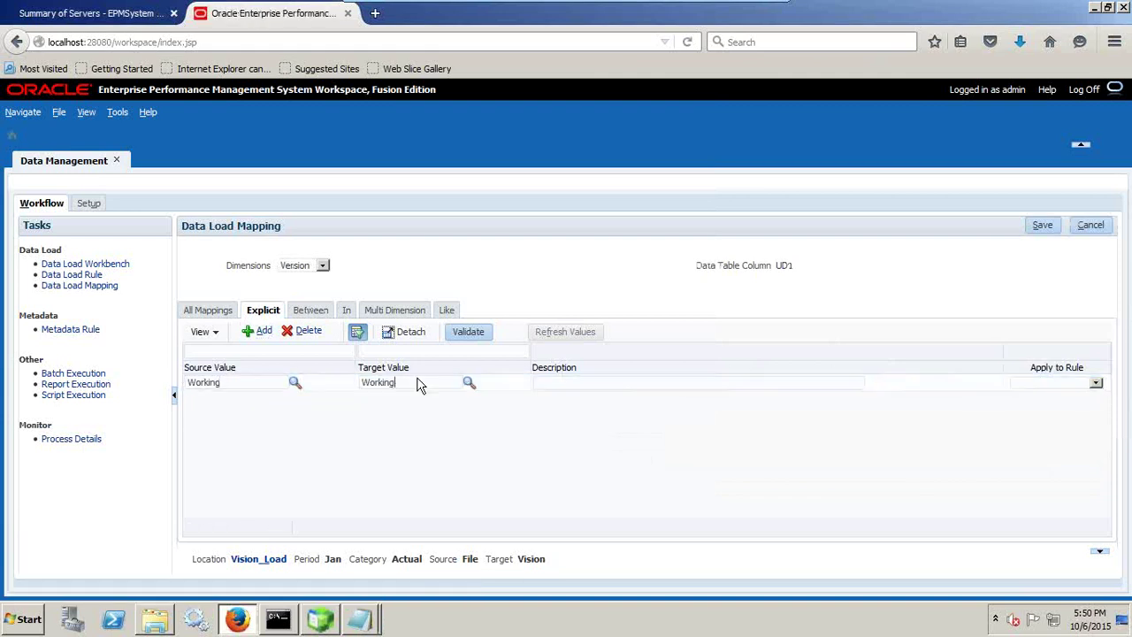
{"action": "type", "text": ","}
{"action": "left_click", "coordinate": [1040, 222]}
- Add an explicit Product mapping from source value P_000 to target value P_000 and save it
{"action": "key", "text": "alt+Tab"}
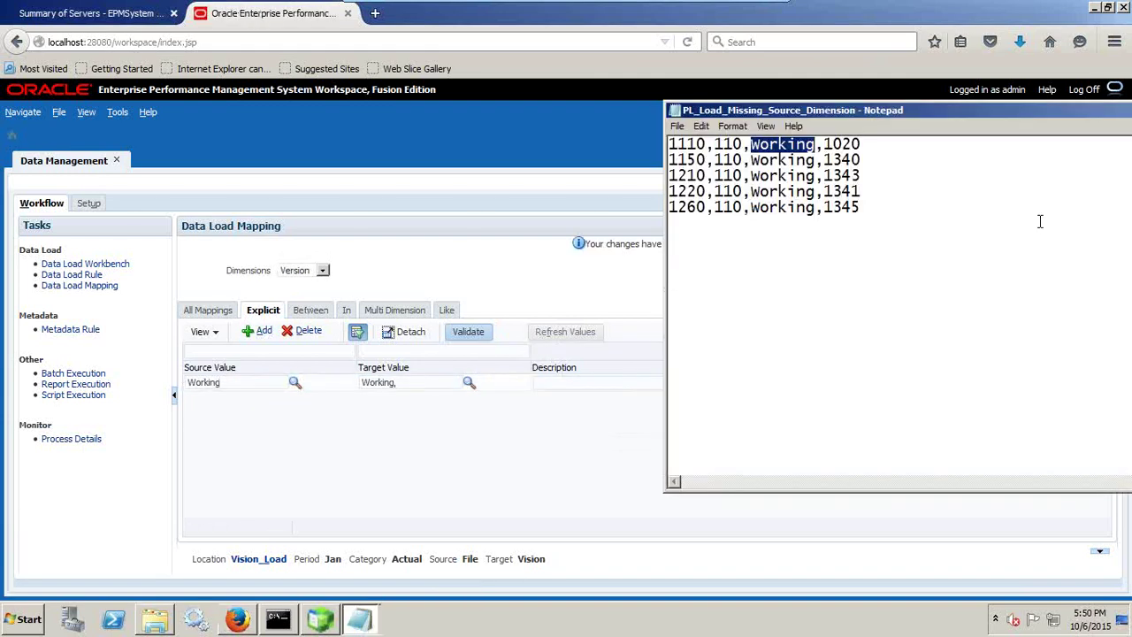
{"action": "left_click", "coordinate": [286, 276]}
{"action": "left_click", "coordinate": [299, 308]}
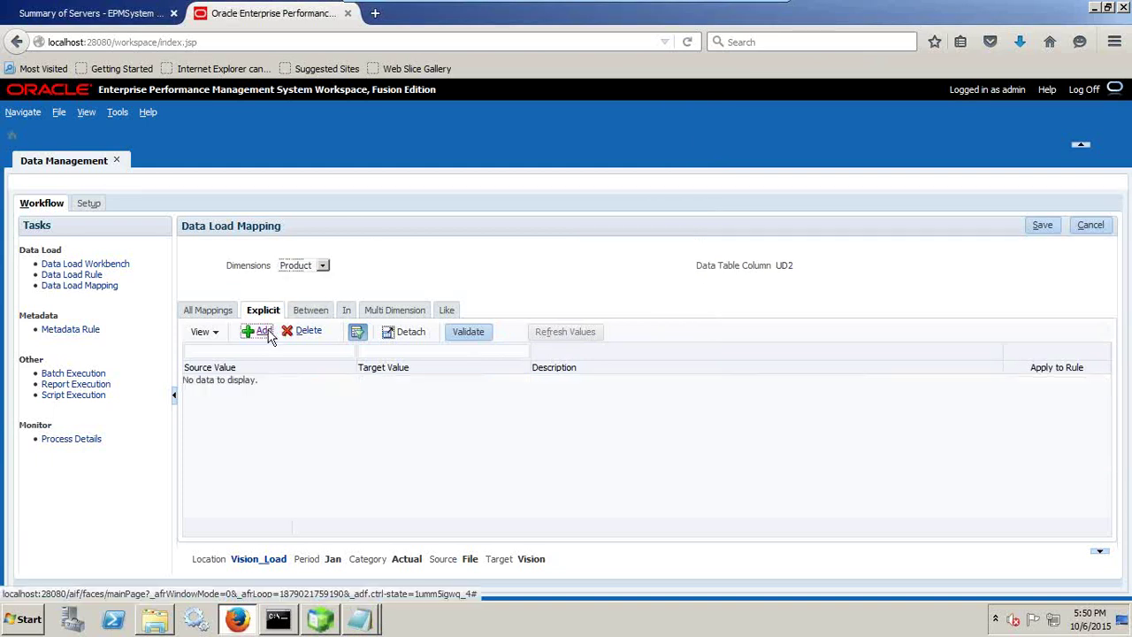
{"action": "left_click", "coordinate": [269, 337]}
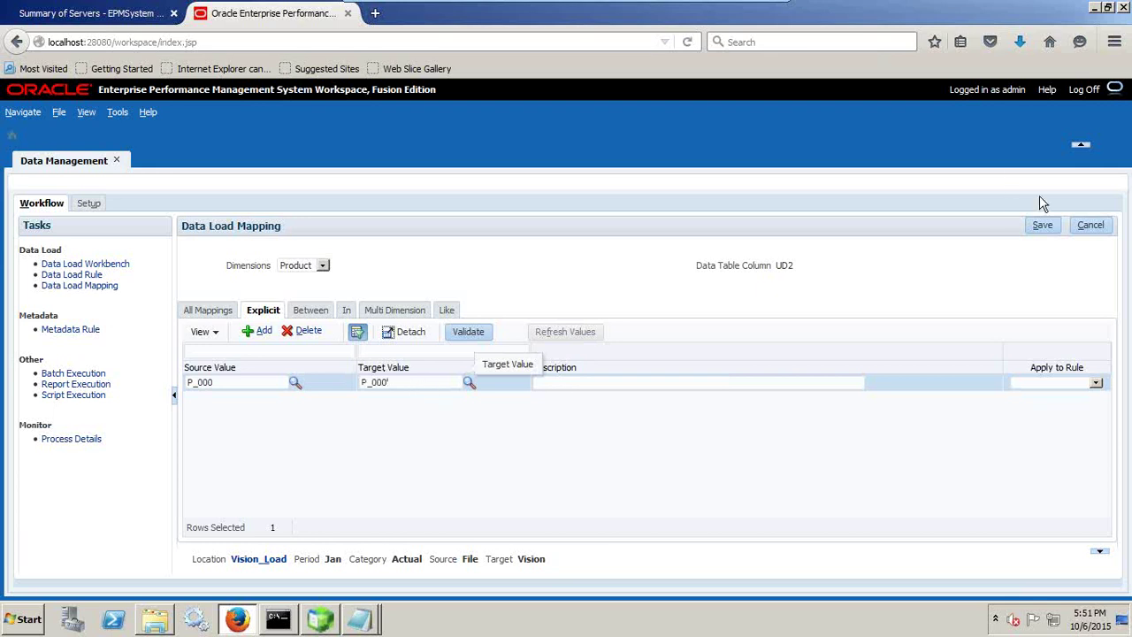
{"action": "left_click", "coordinate": [1041, 225]}
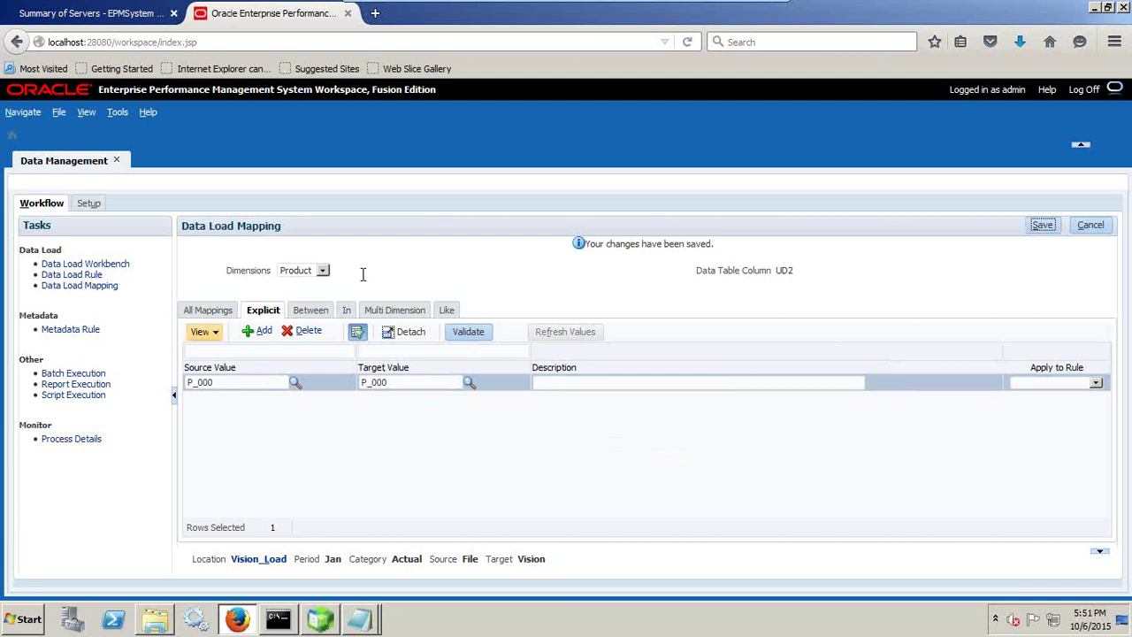
- Review the saved explicit mappings of the Account and Version dimensions
{"action": "left_click", "coordinate": [311, 270]}
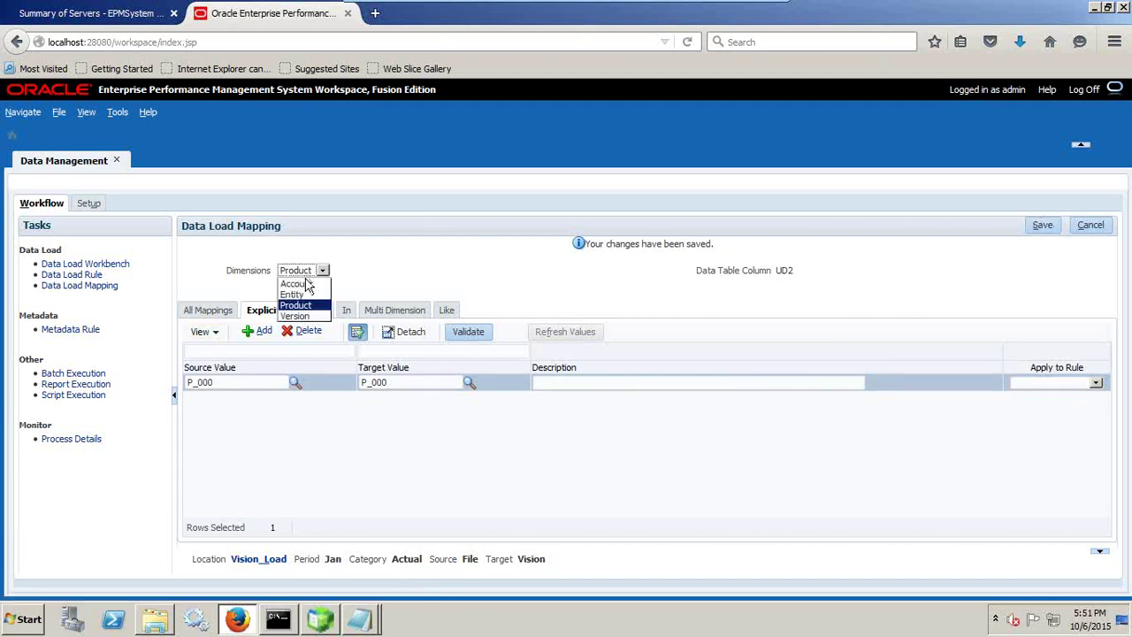
{"action": "left_click", "coordinate": [305, 286]}
{"action": "left_click", "coordinate": [302, 271]}
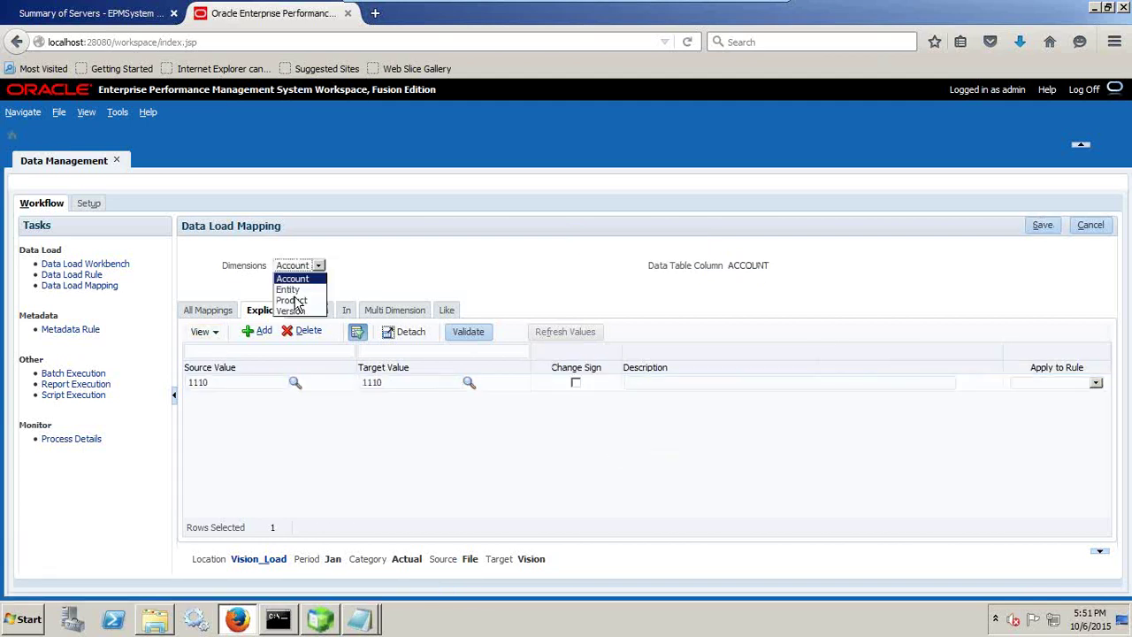
{"action": "left_click", "coordinate": [301, 307]}
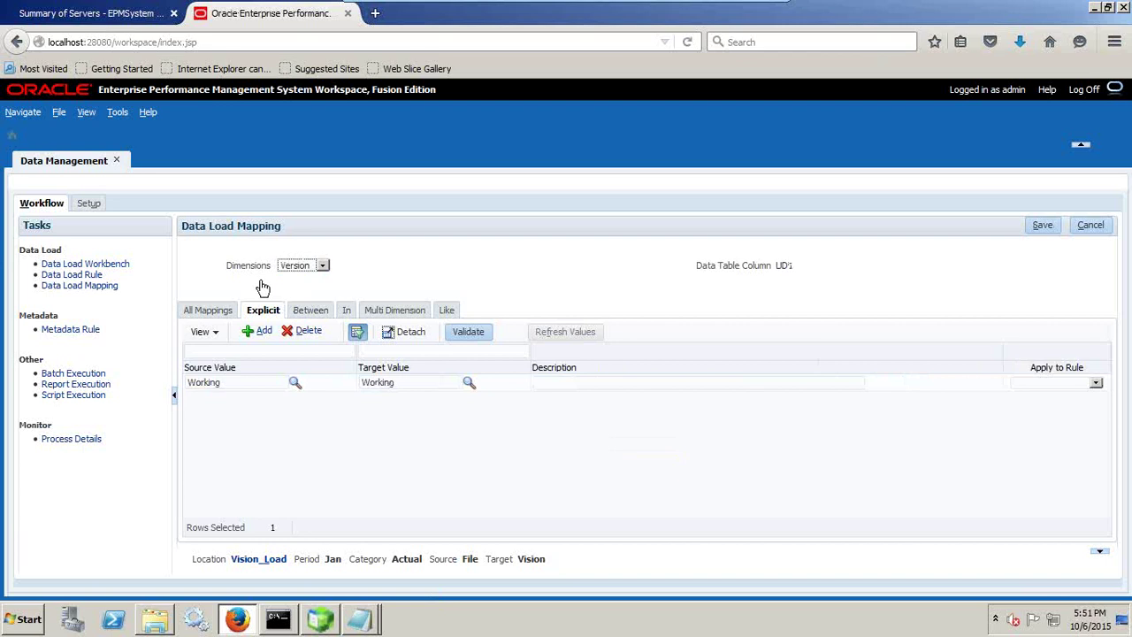
- Add a data load rule named Vision_load with category Actual and import format Vision_Load
{"action": "left_click", "coordinate": [100, 277]}
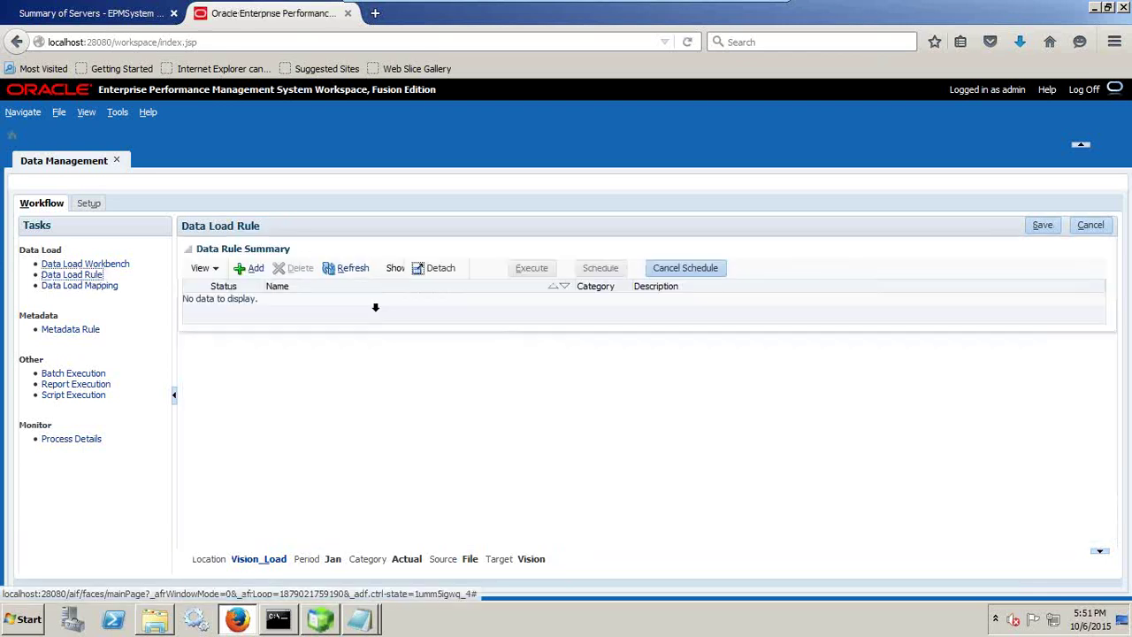
{"action": "left_click", "coordinate": [255, 266]}
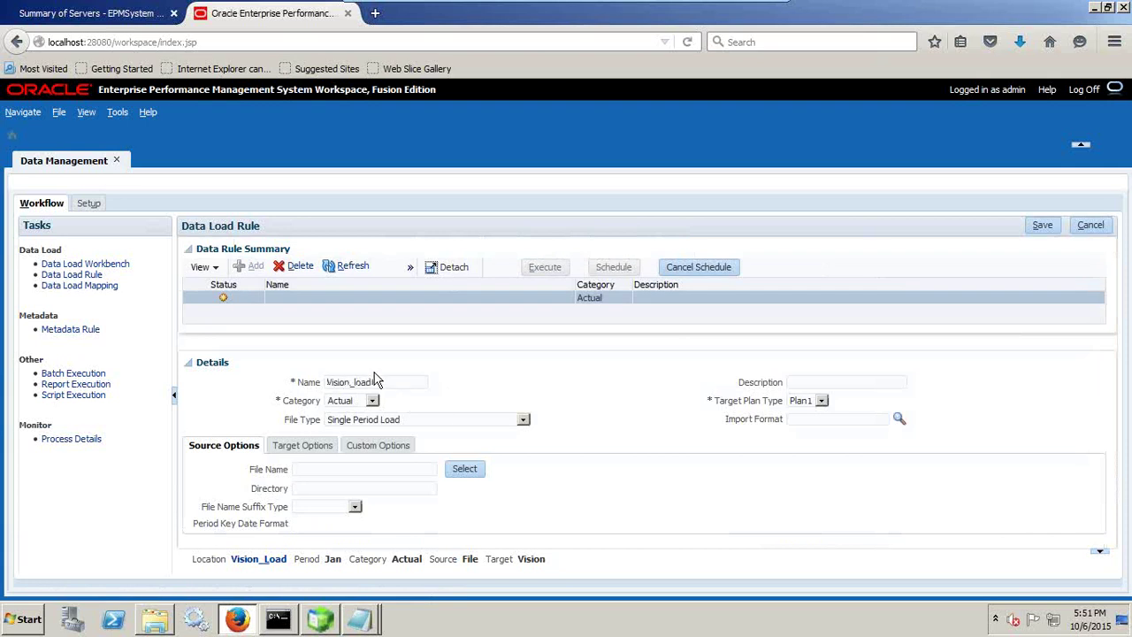
{"action": "left_click", "coordinate": [373, 400]}
{"action": "left_click", "coordinate": [362, 408]}
{"action": "left_click", "coordinate": [899, 418]}
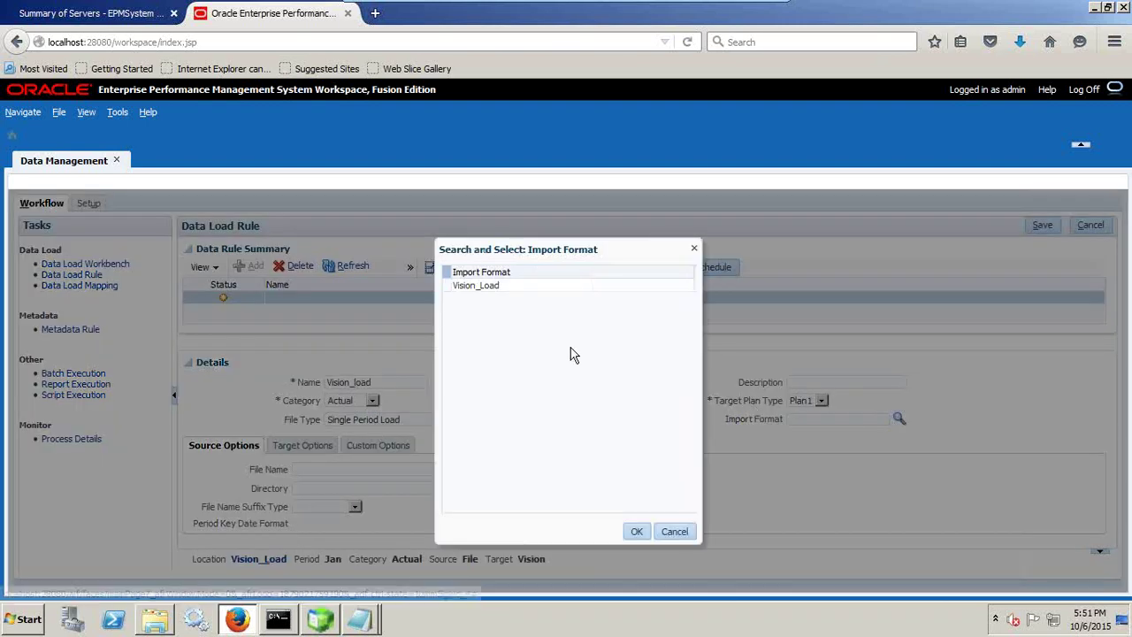
{"action": "left_click", "coordinate": [522, 292]}
{"action": "left_click", "coordinate": [636, 531]}
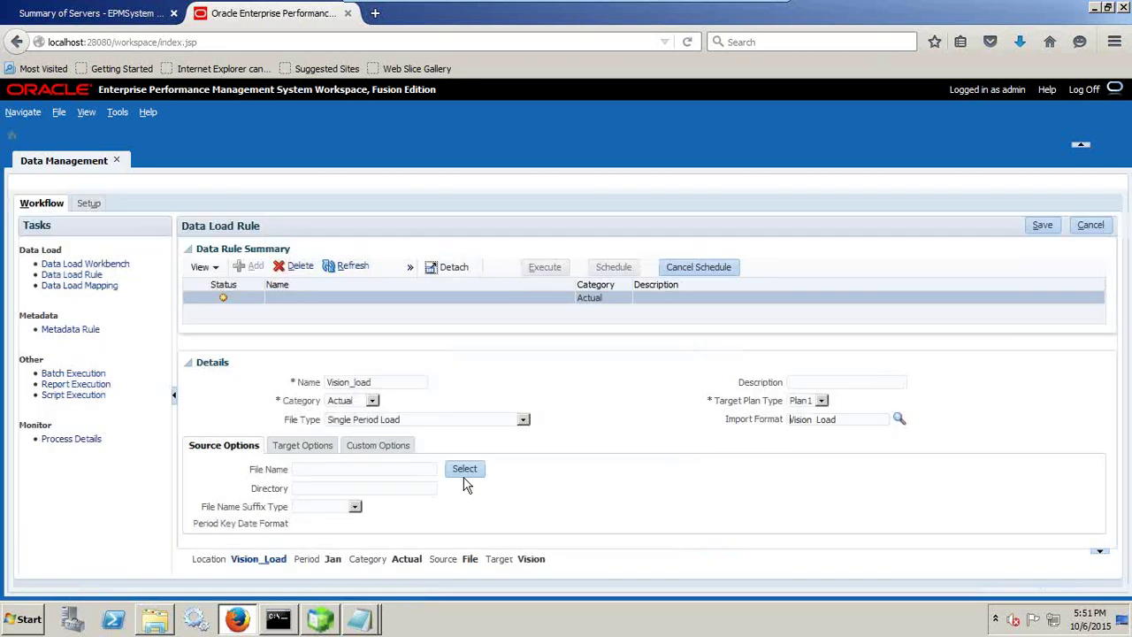
- Choose PL_Load_Missing_Source_Dimension.txt as the source file of the Vision_load data load rule
{"action": "left_click", "coordinate": [466, 471]}
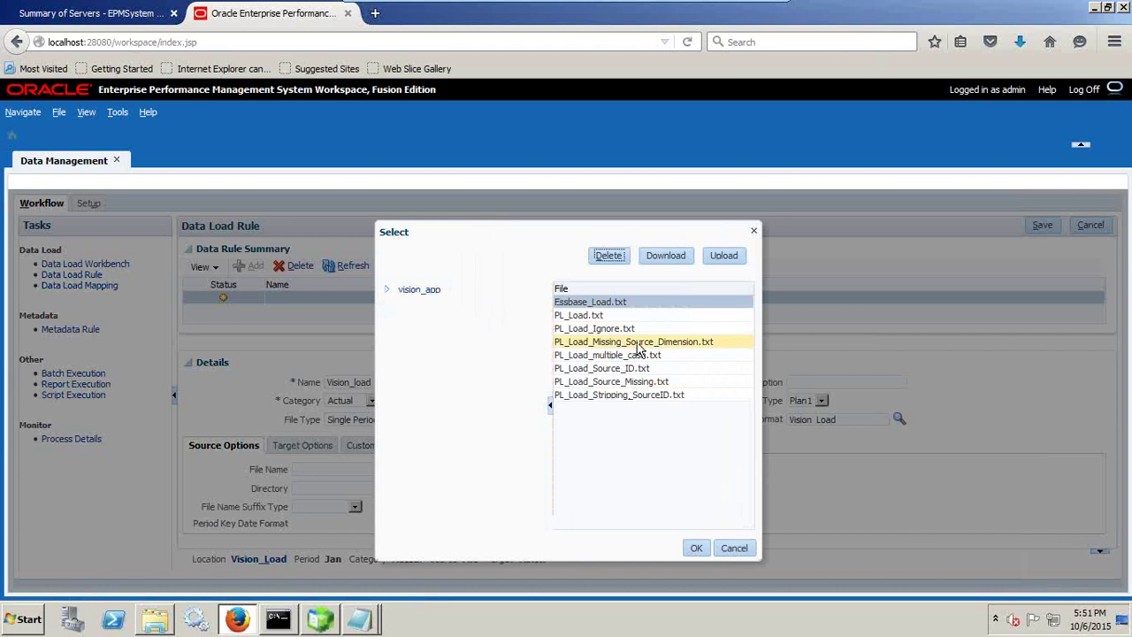
{"action": "left_click", "coordinate": [639, 345]}
{"action": "left_click", "coordinate": [696, 547]}
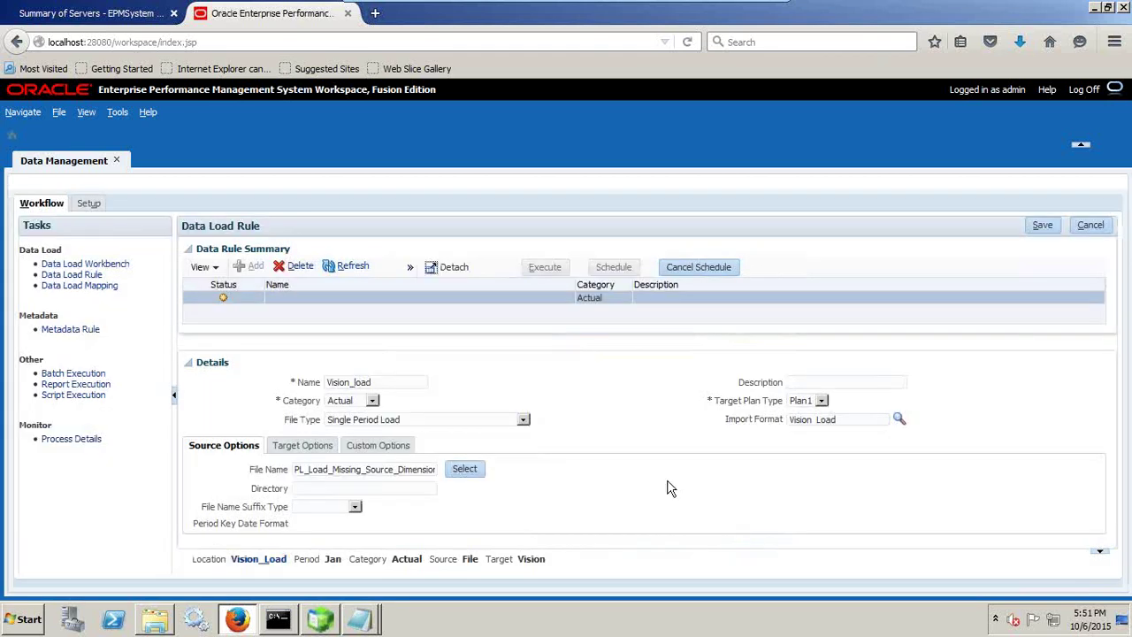
- Save the Vision_load data load rule and execute it for Jan with Import from Source and Export to Target
{"action": "left_click", "coordinate": [1042, 224]}
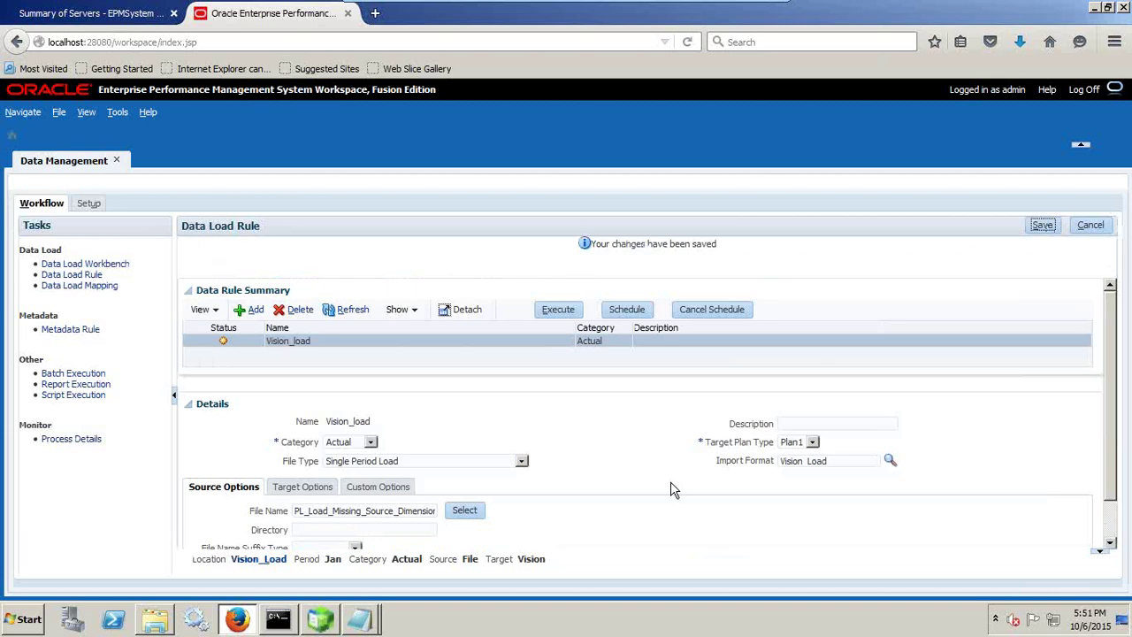
{"action": "left_click", "coordinate": [557, 315]}
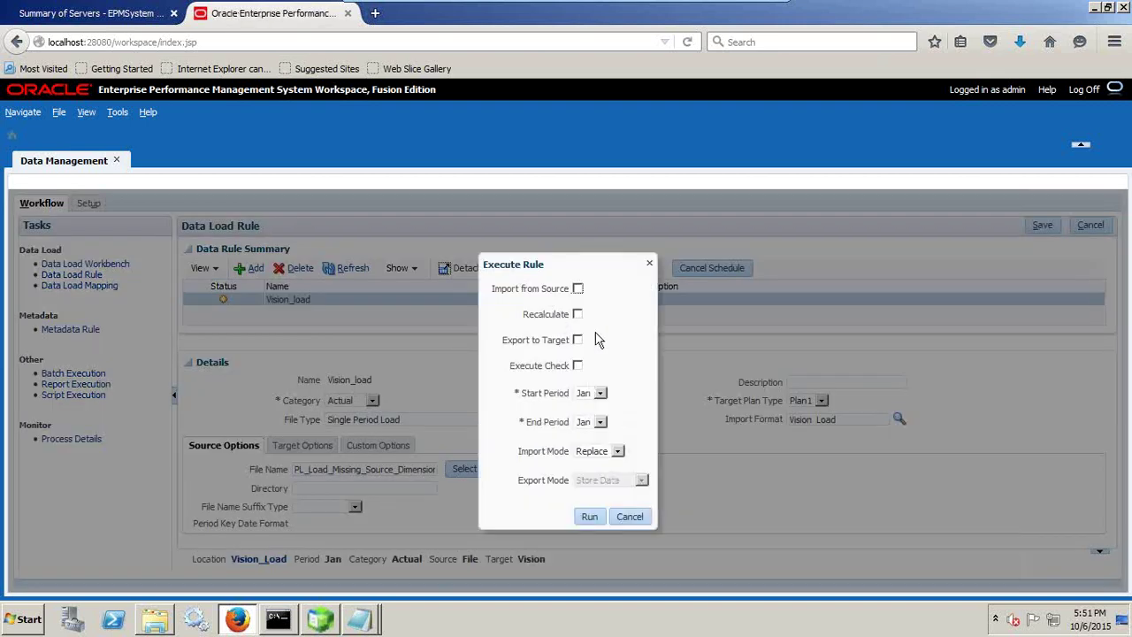
{"action": "left_click", "coordinate": [579, 289]}
{"action": "left_click", "coordinate": [578, 340]}
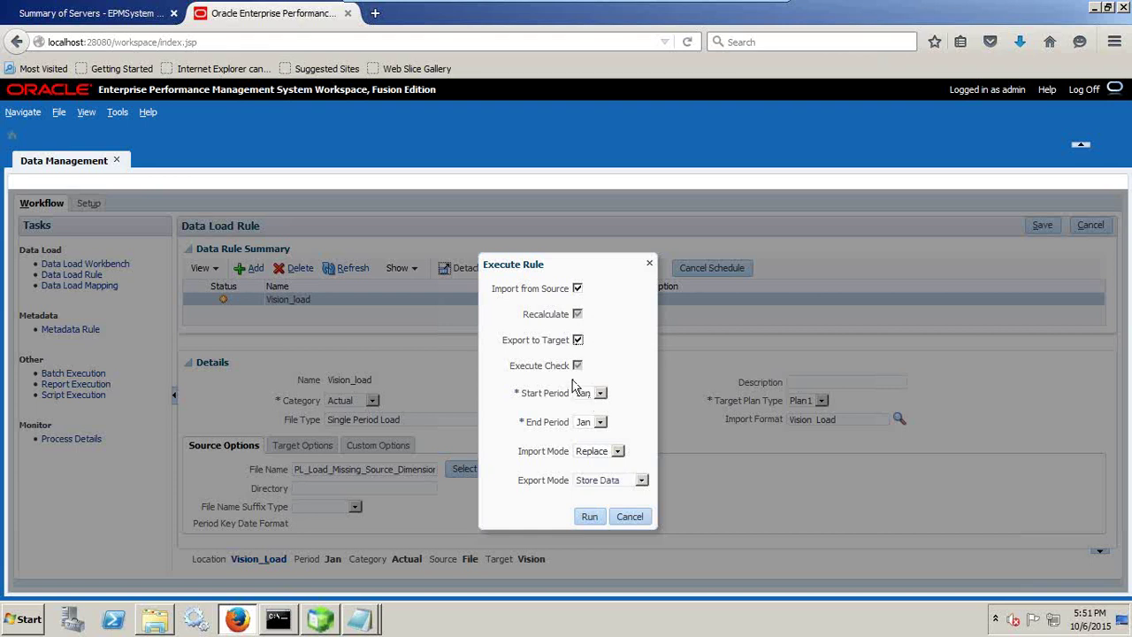
{"action": "left_click", "coordinate": [617, 451]}
{"action": "left_click", "coordinate": [592, 463]}
{"action": "left_click", "coordinate": [591, 516]}
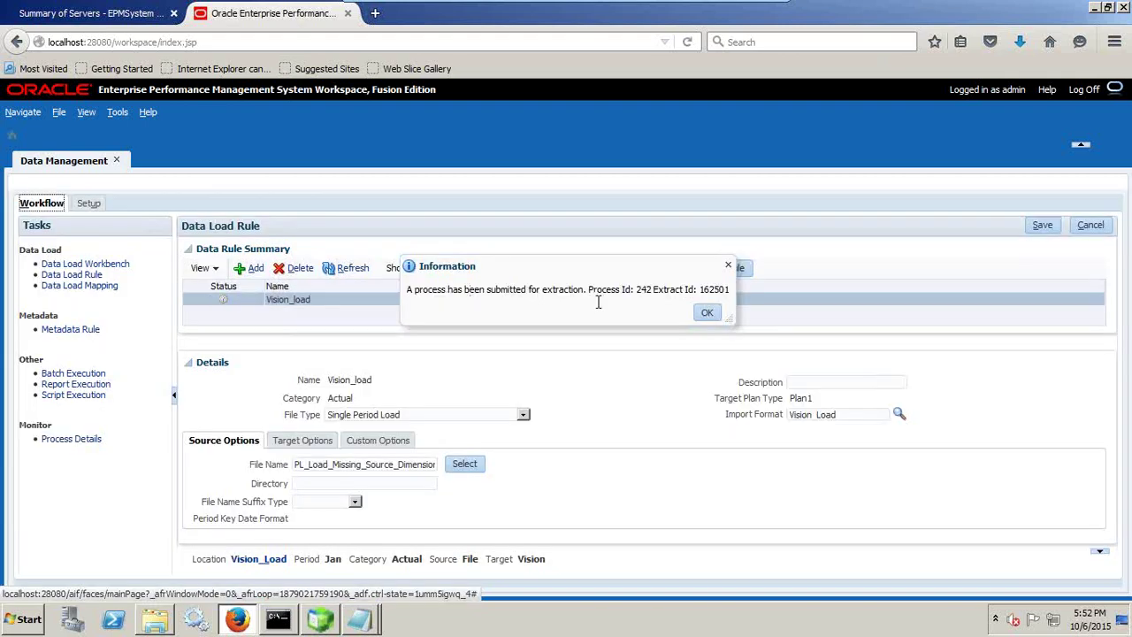
{"action": "left_click_drag", "start_coordinate": [587, 289], "coordinate": [734, 296]}
{"action": "left_click", "coordinate": [706, 312]}
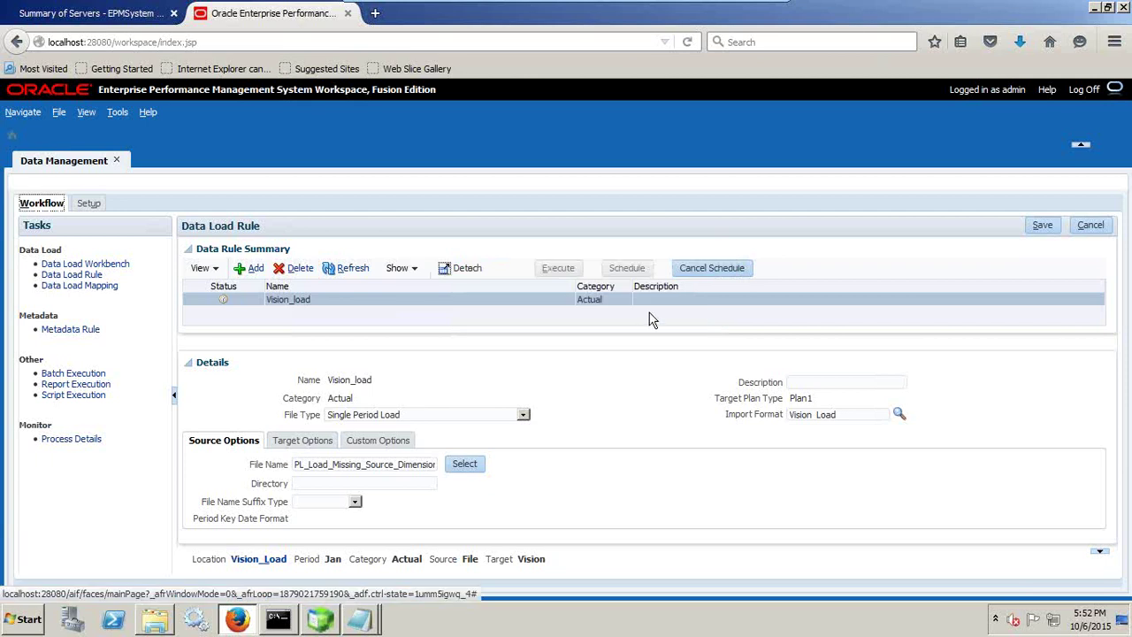
{"action": "left_click", "coordinate": [349, 269]}
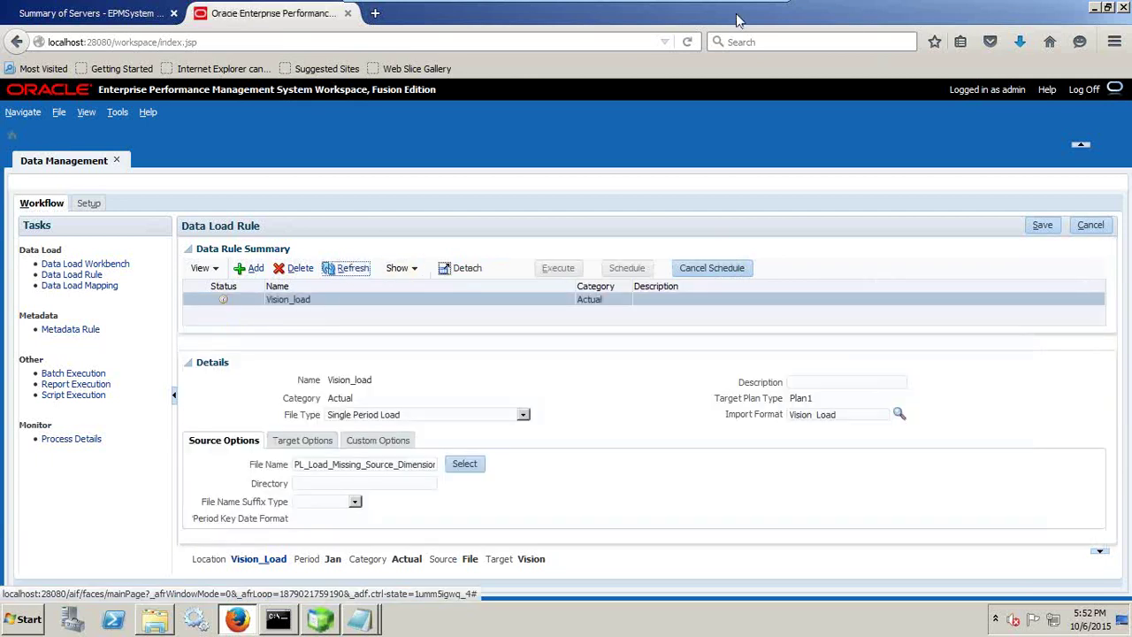
{"action": "left_click", "coordinate": [765, 11]}
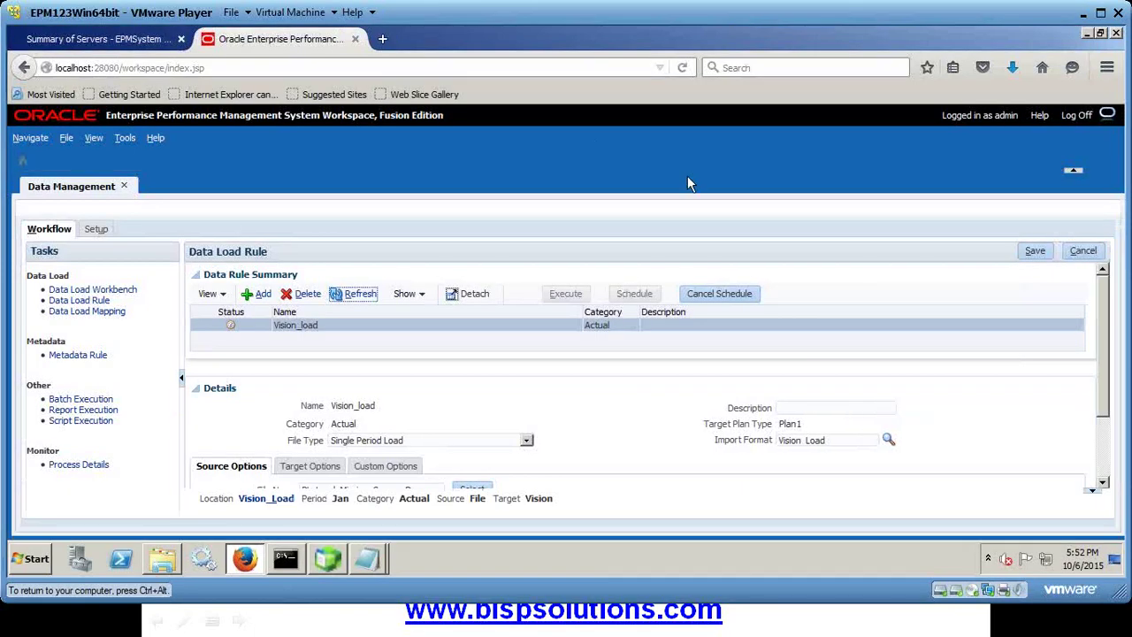
{"action": "key", "text": "alt+Tab"}
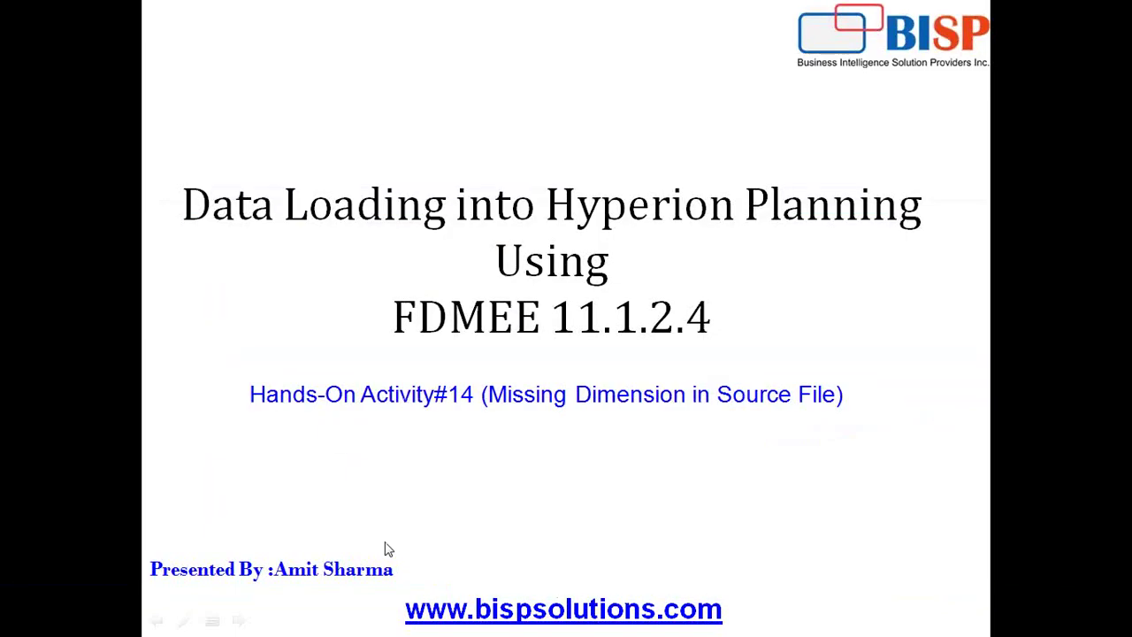
{"action": "key", "text": "super"}
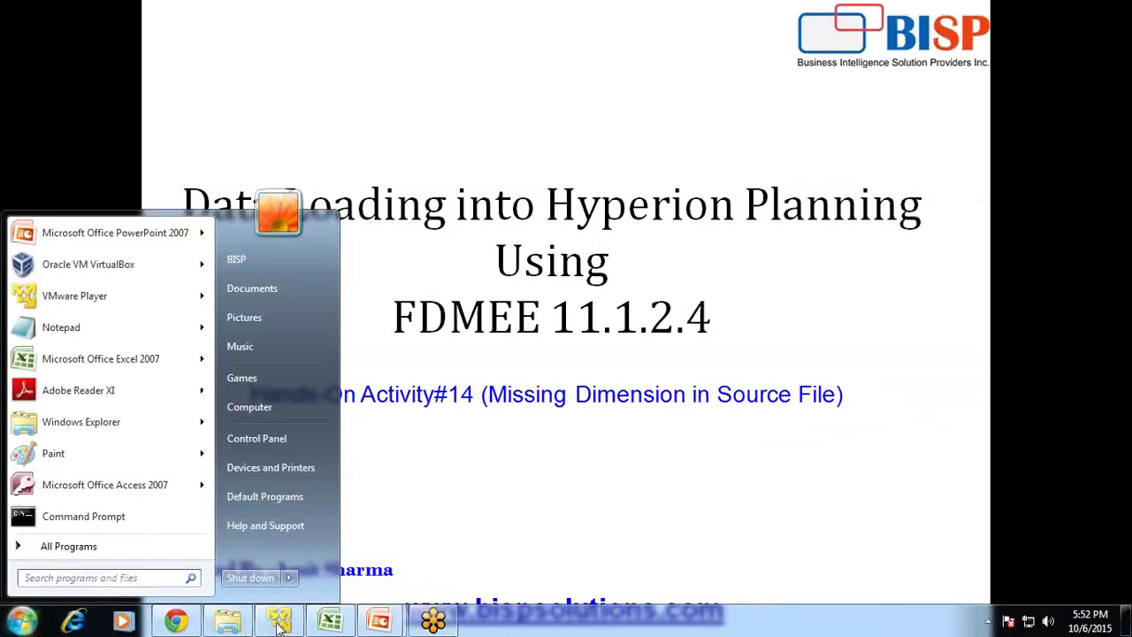
{"action": "left_click", "coordinate": [279, 622]}
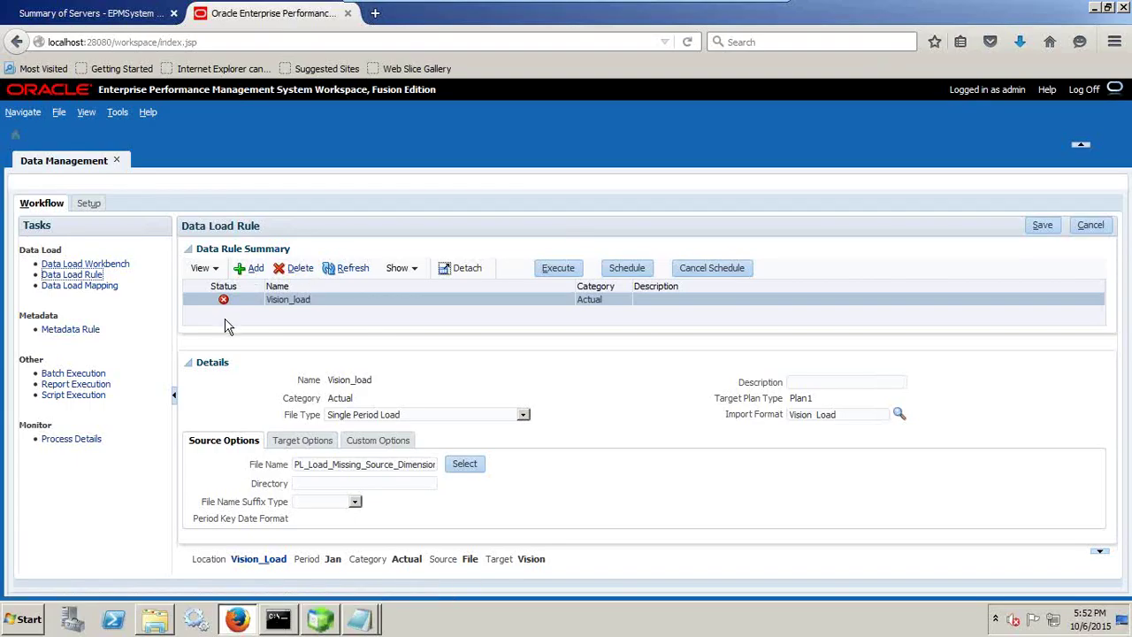
- Examine the source and target Entity, Account, Version and Product values of the imported records in the Data Load Workbench
{"action": "left_click", "coordinate": [119, 264]}
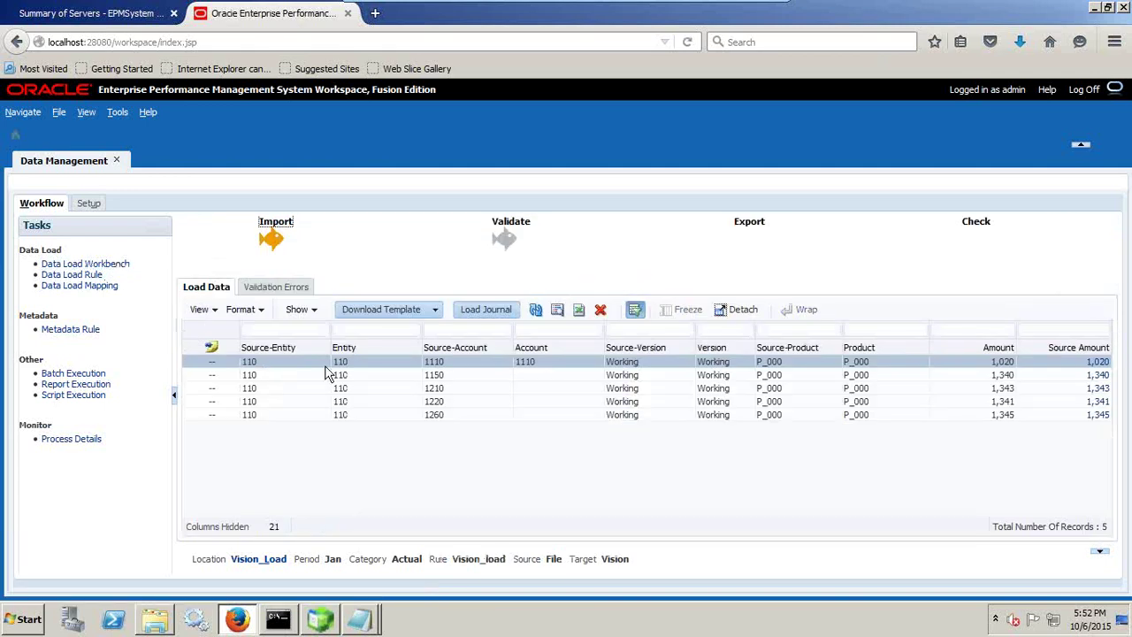
{"action": "left_click", "coordinate": [262, 349]}
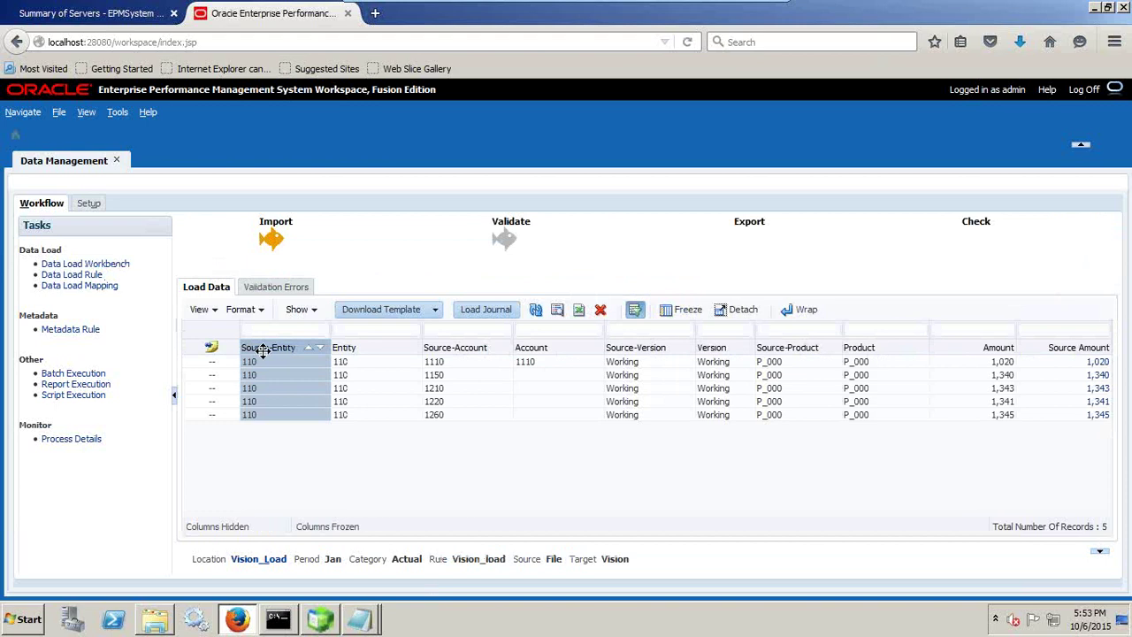
{"action": "left_click", "coordinate": [370, 347]}
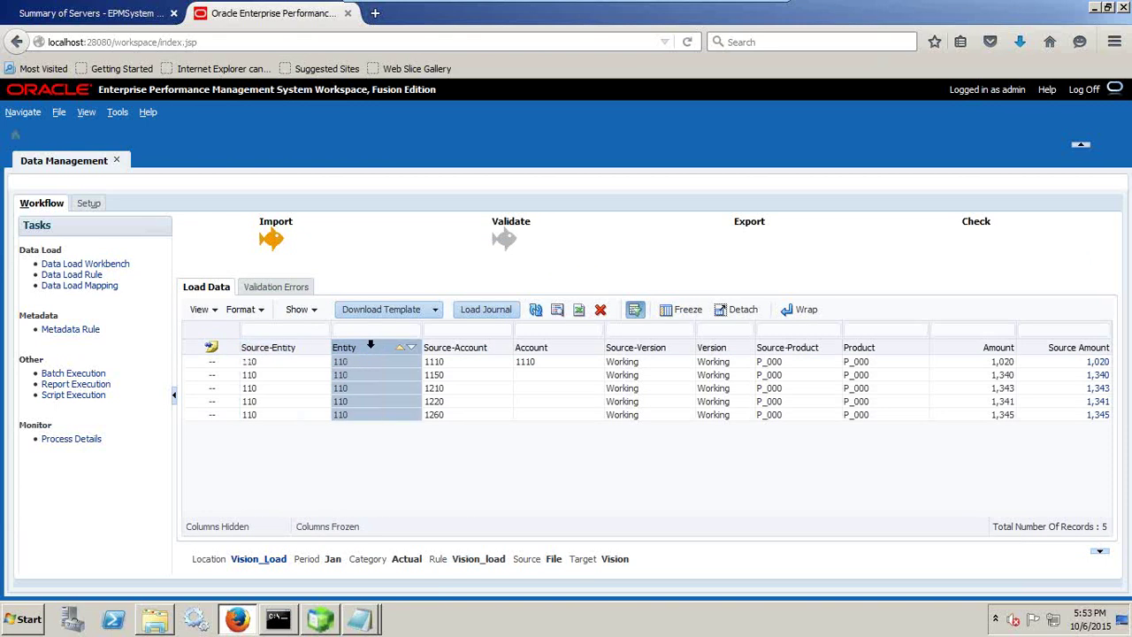
{"action": "left_click", "coordinate": [447, 343]}
{"action": "left_click", "coordinate": [534, 347]}
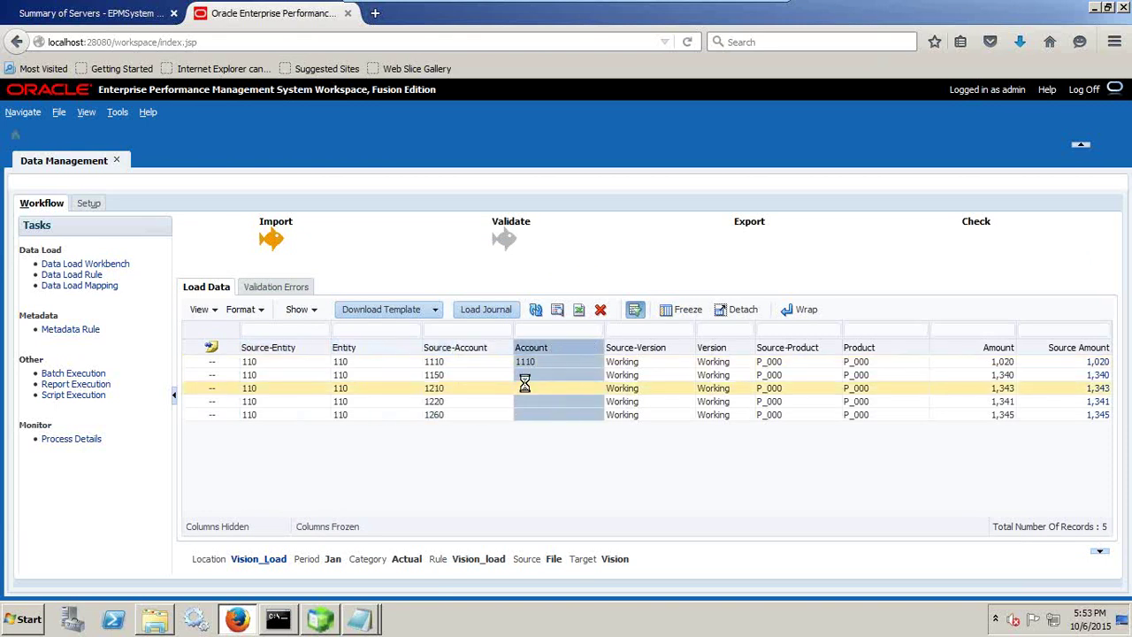
{"action": "left_click", "coordinate": [524, 375]}
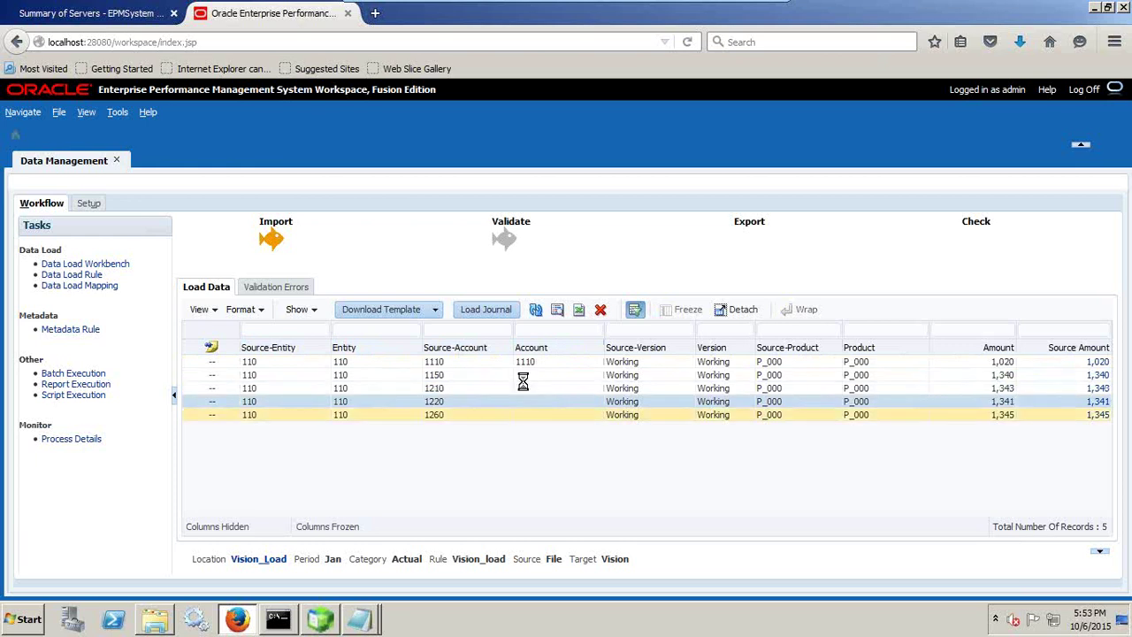
{"action": "left_click", "coordinate": [533, 412]}
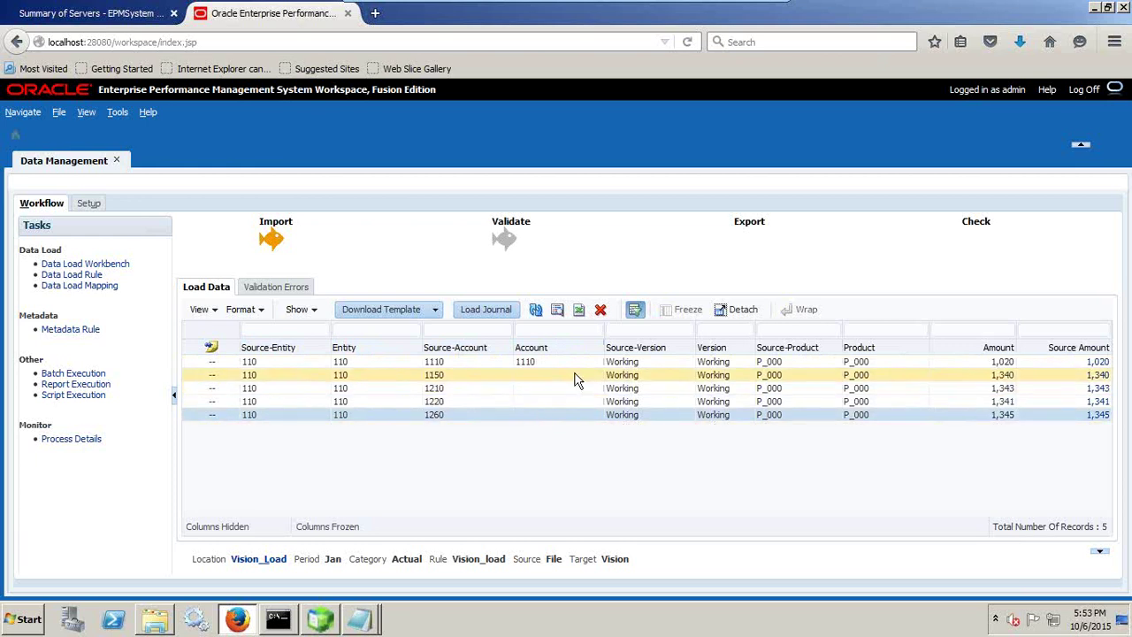
{"action": "left_click", "coordinate": [634, 345]}
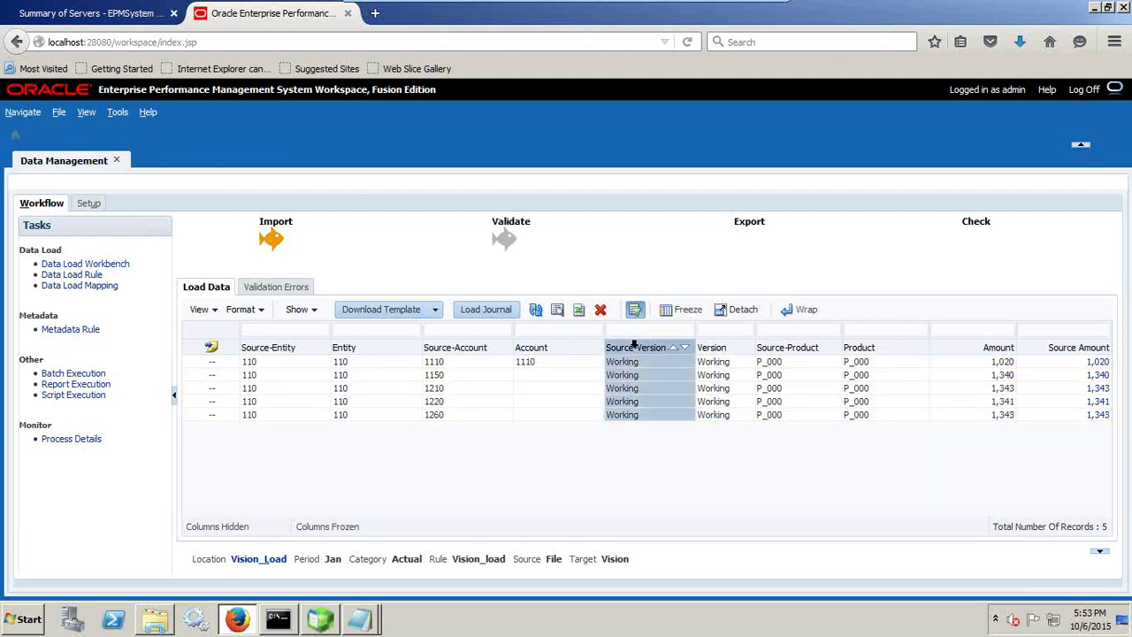
{"action": "left_click", "coordinate": [716, 344]}
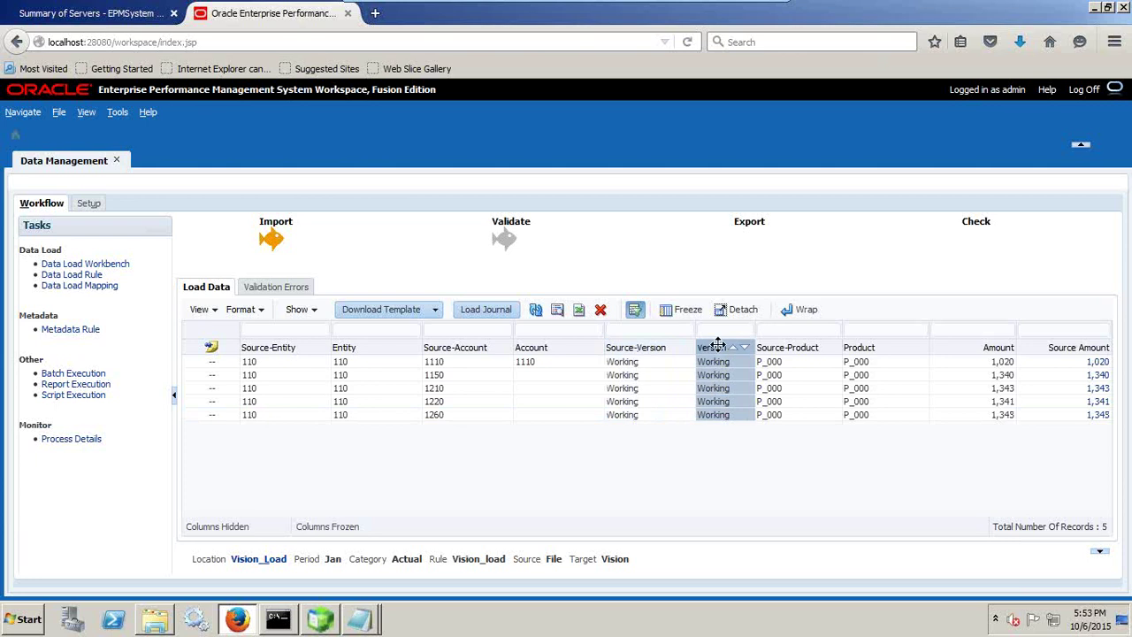
{"action": "left_click", "coordinate": [770, 340]}
{"action": "key", "text": "Right"}
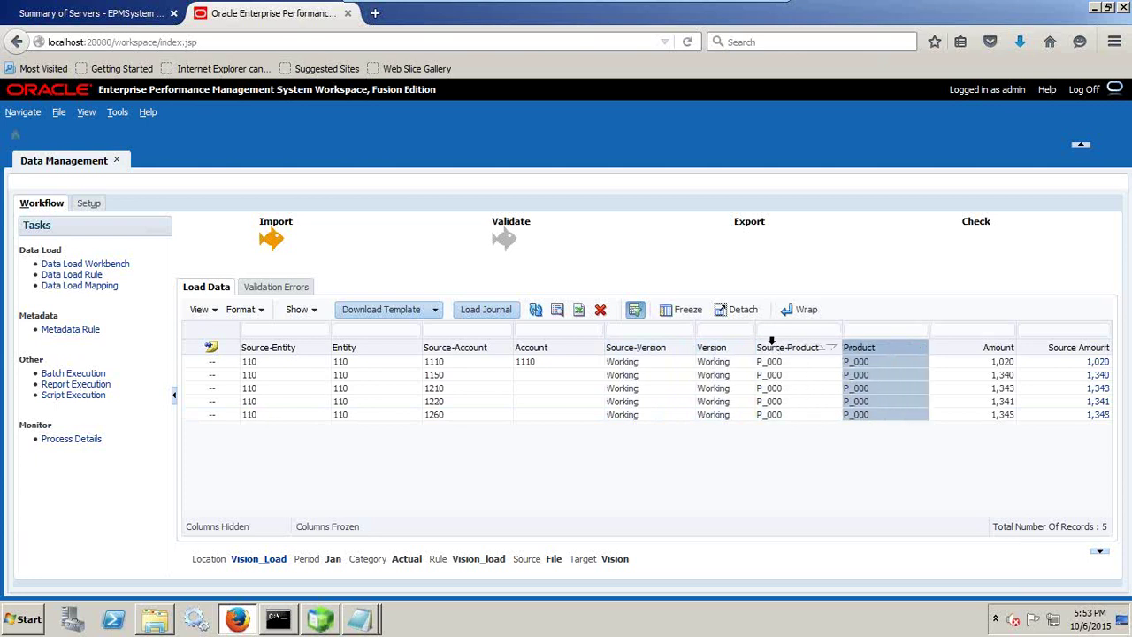
- Delete the explicit Account mapping for source value 1110 from the data load mappings
{"action": "left_click", "coordinate": [53, 285]}
{"action": "left_click", "coordinate": [251, 382]}
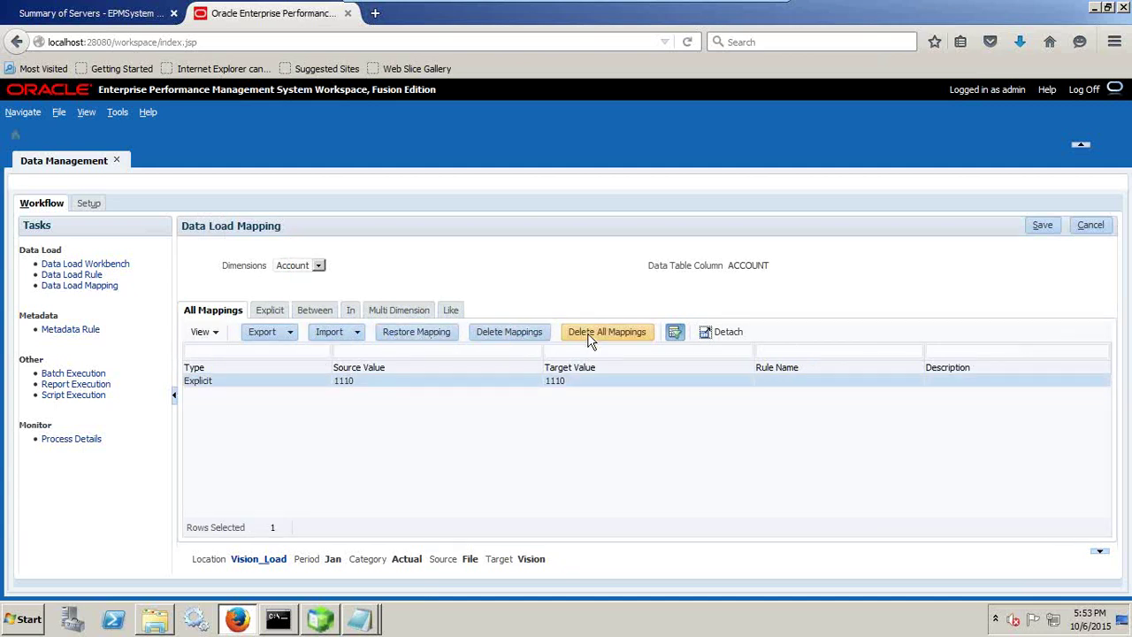
{"action": "left_click", "coordinate": [537, 331]}
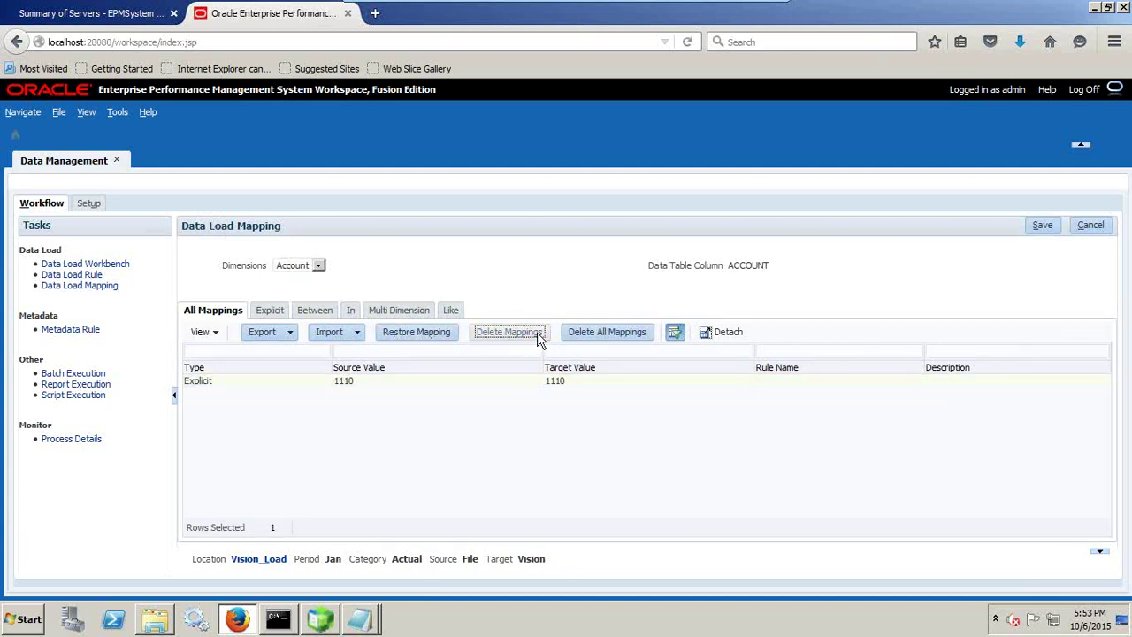
{"action": "left_click", "coordinate": [655, 412]}
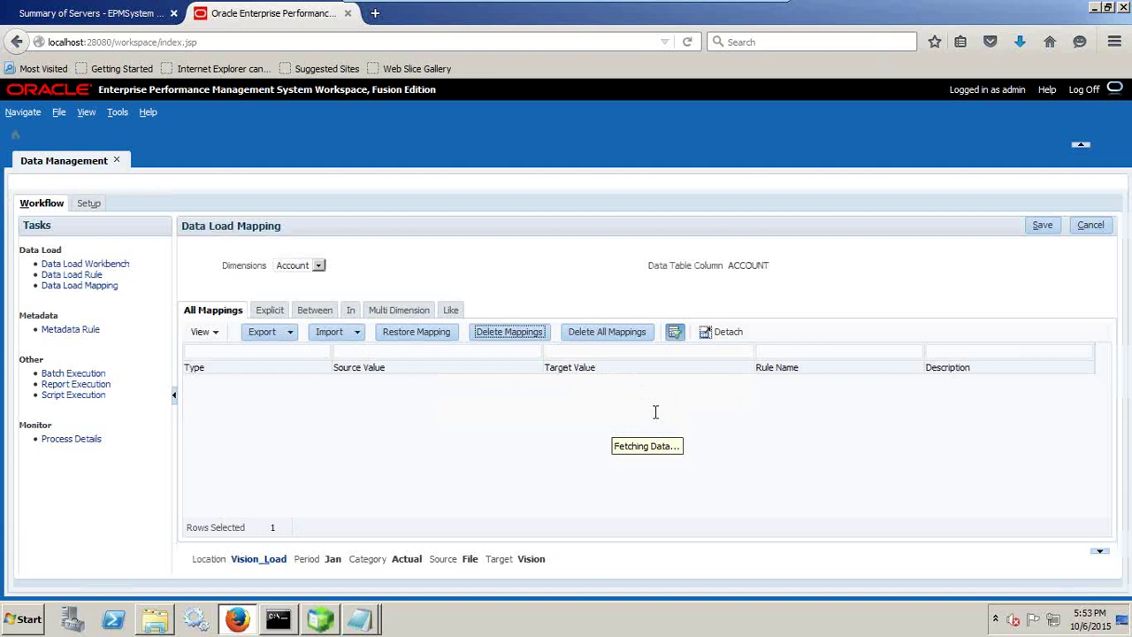
- Add a Like mapping for the Account dimension from * to * with rule name Load All and save it
{"action": "left_click", "coordinate": [448, 310]}
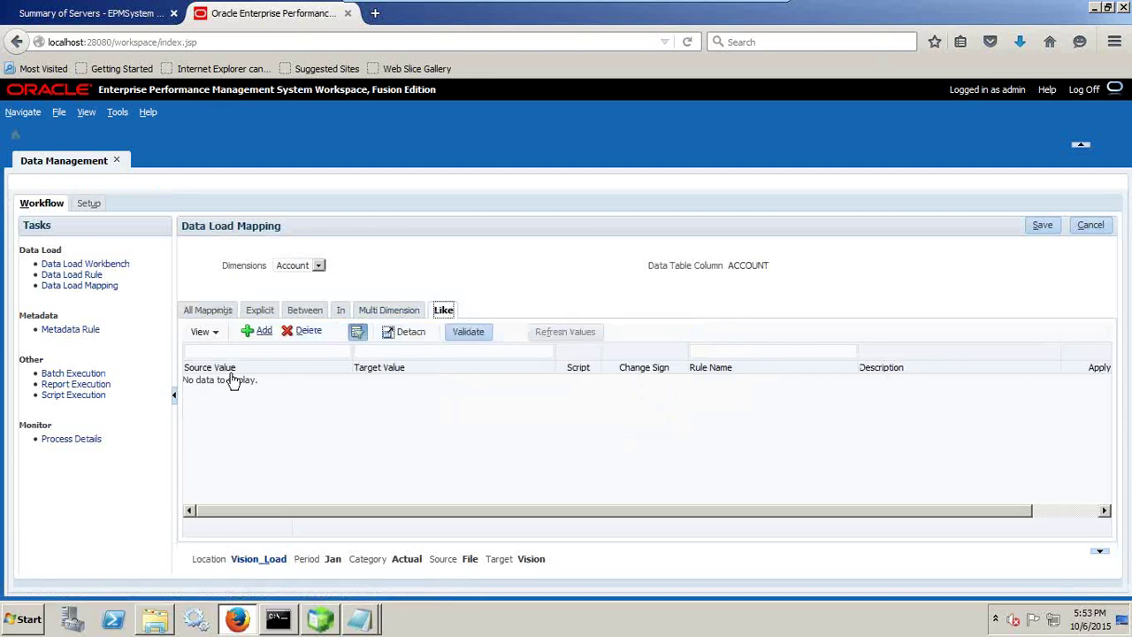
{"action": "left_click", "coordinate": [259, 331]}
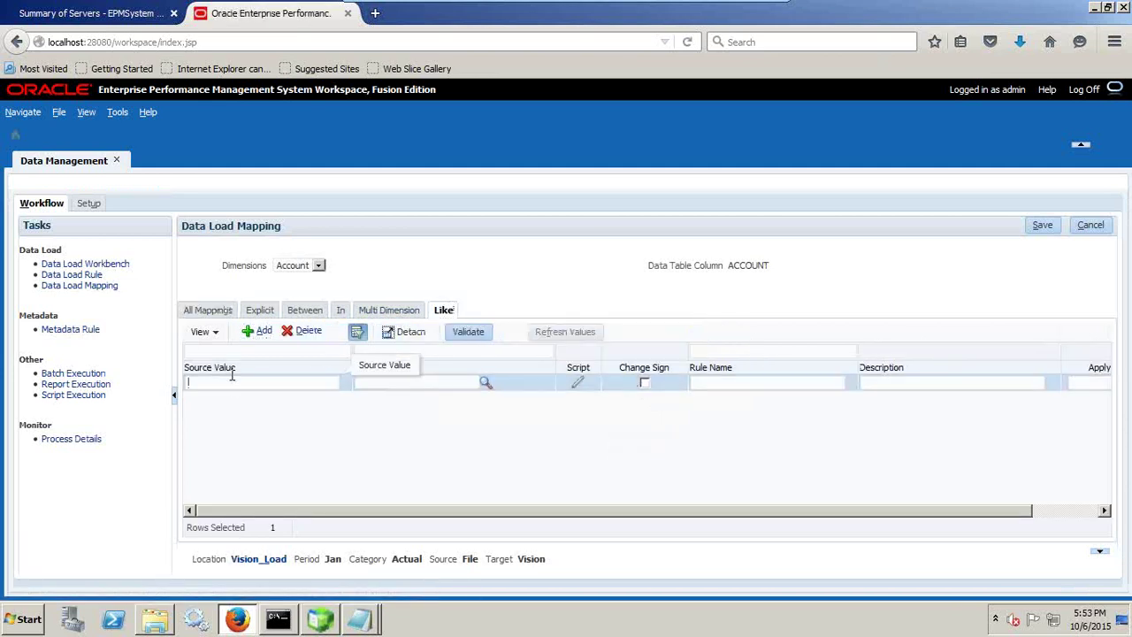
{"action": "type", "text": "*"}
{"action": "key", "text": "Down"}
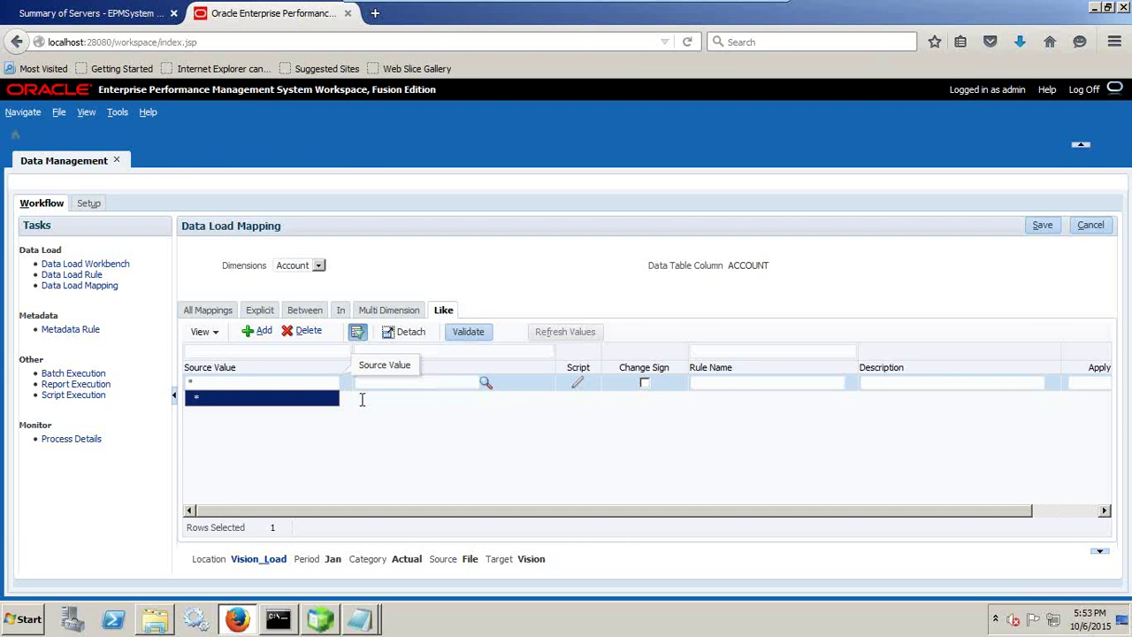
{"action": "key", "text": "Tab"}
{"action": "type", "text": "*"}
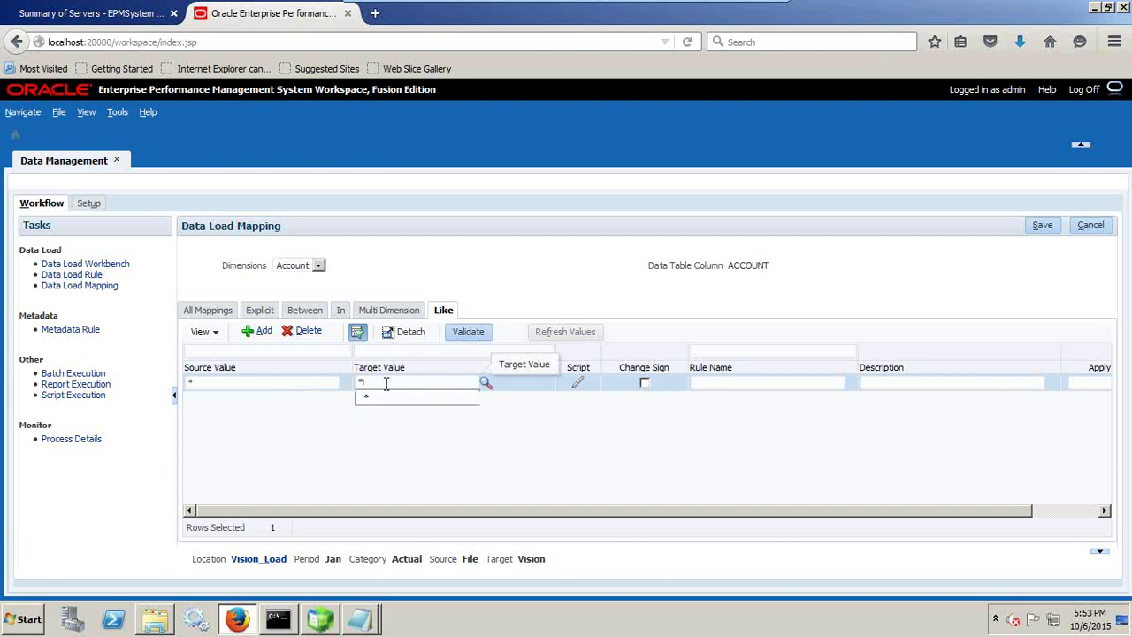
{"action": "key", "text": "Tab"}
{"action": "type", "text": "All"}
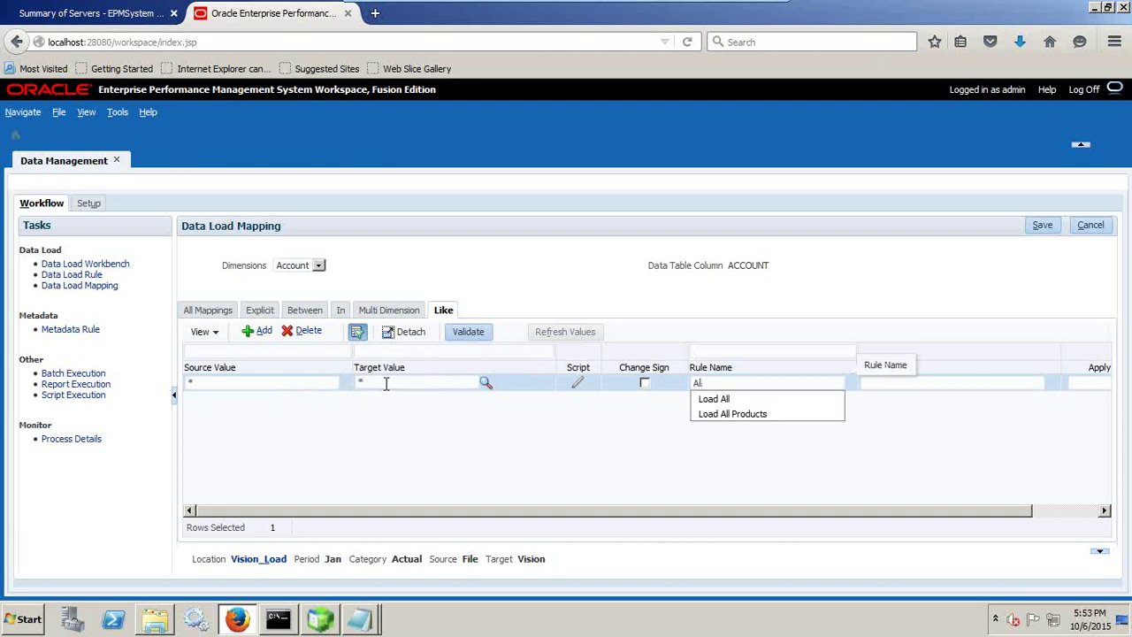
{"action": "key", "text": "Down"}
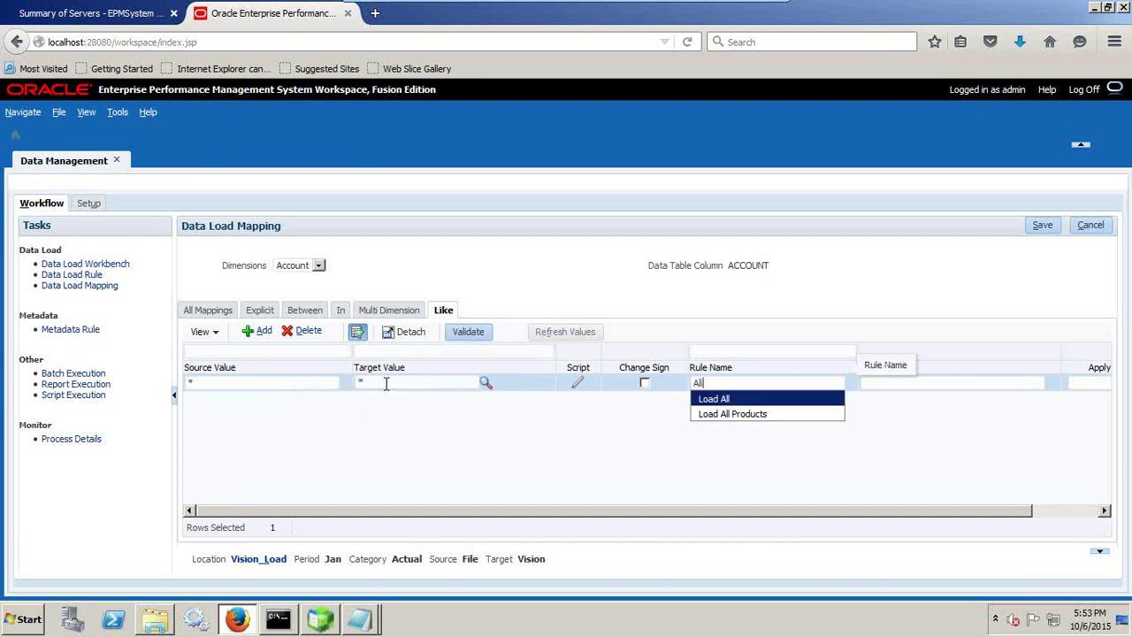
{"action": "left_click", "coordinate": [712, 400]}
{"action": "left_click", "coordinate": [1043, 225]}
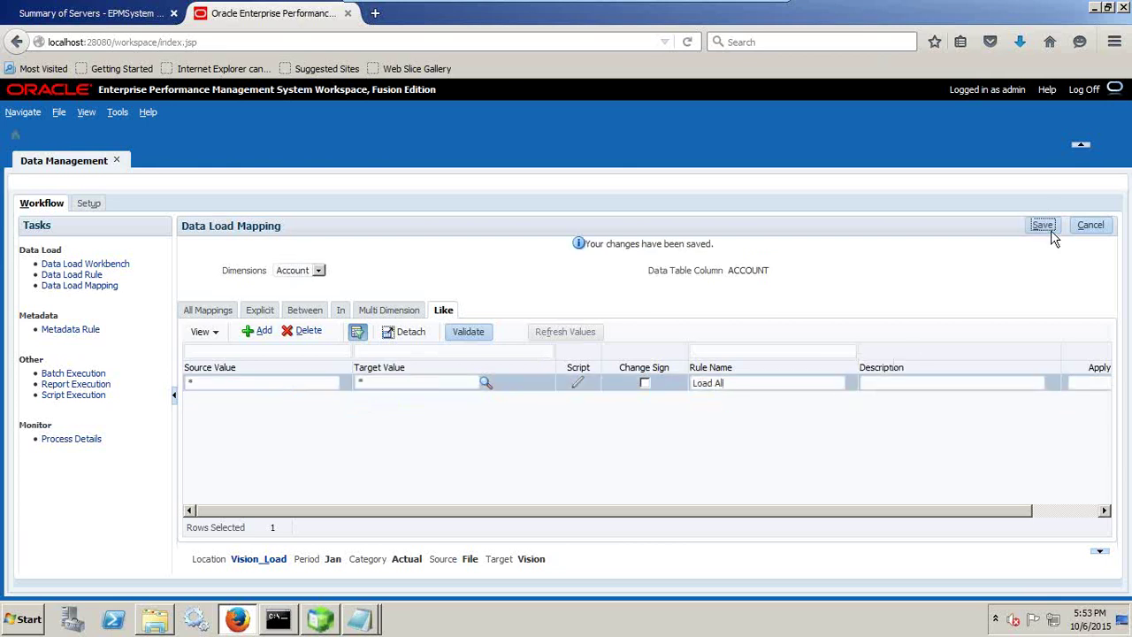
- Execute the Vision_load data load rule again for Jan with Import from Source and Export to Target
{"action": "left_click", "coordinate": [71, 274]}
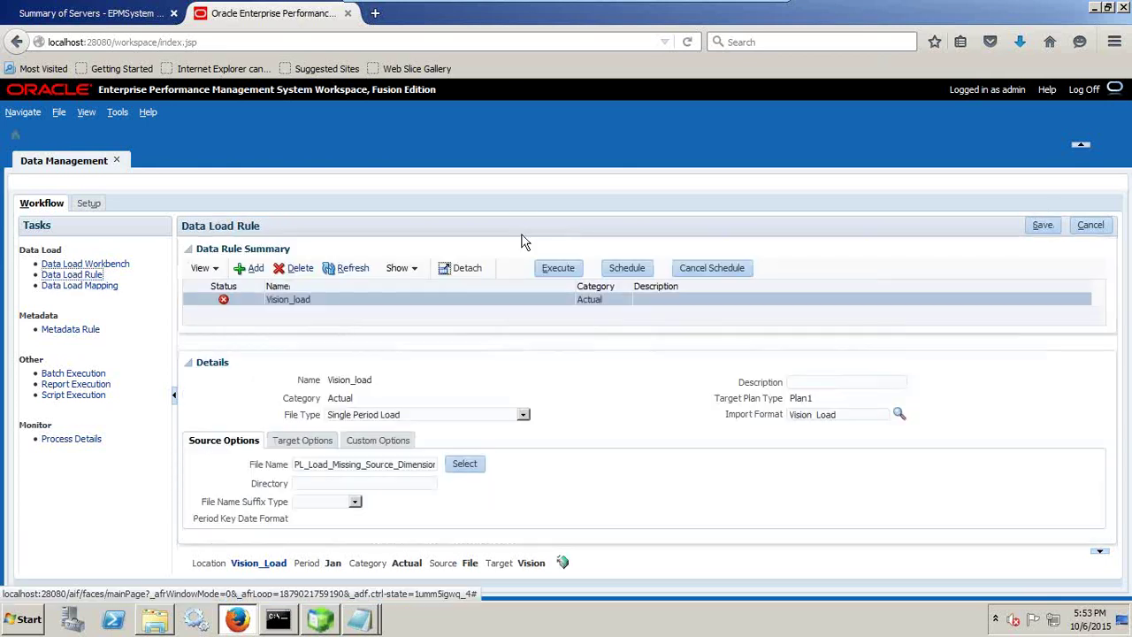
{"action": "left_click", "coordinate": [564, 269]}
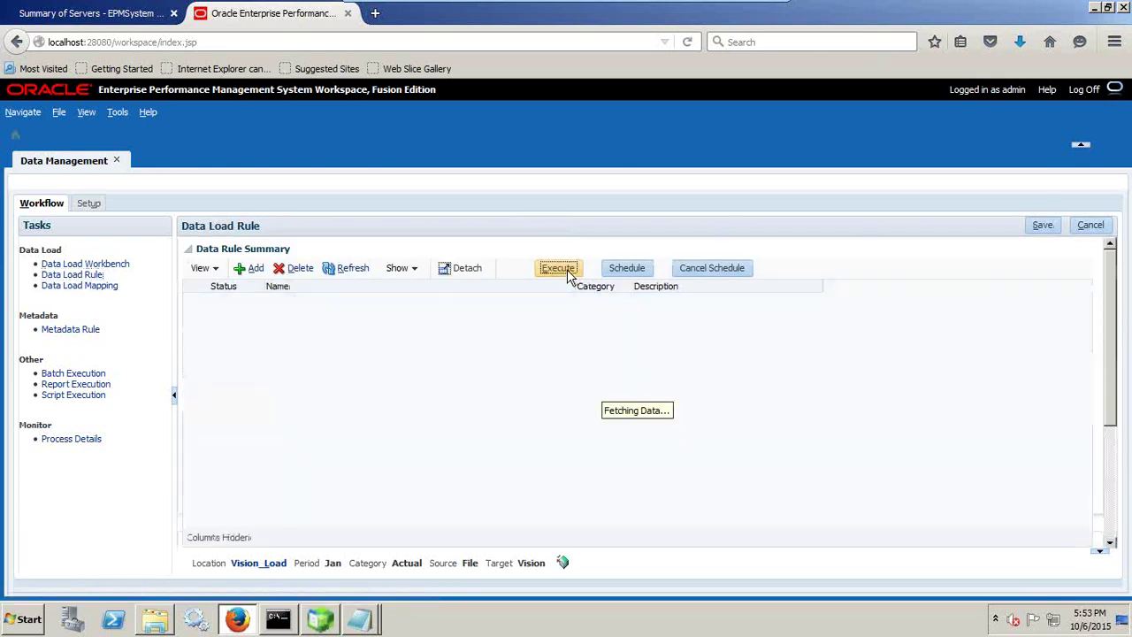
{"action": "left_click", "coordinate": [578, 288]}
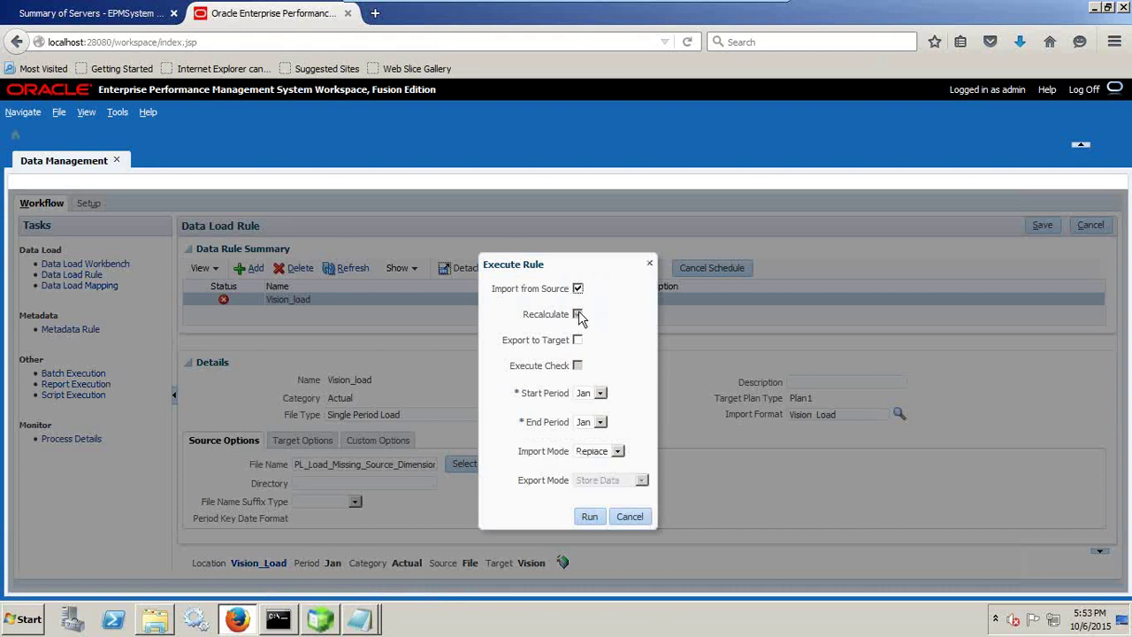
{"action": "left_click", "coordinate": [577, 340]}
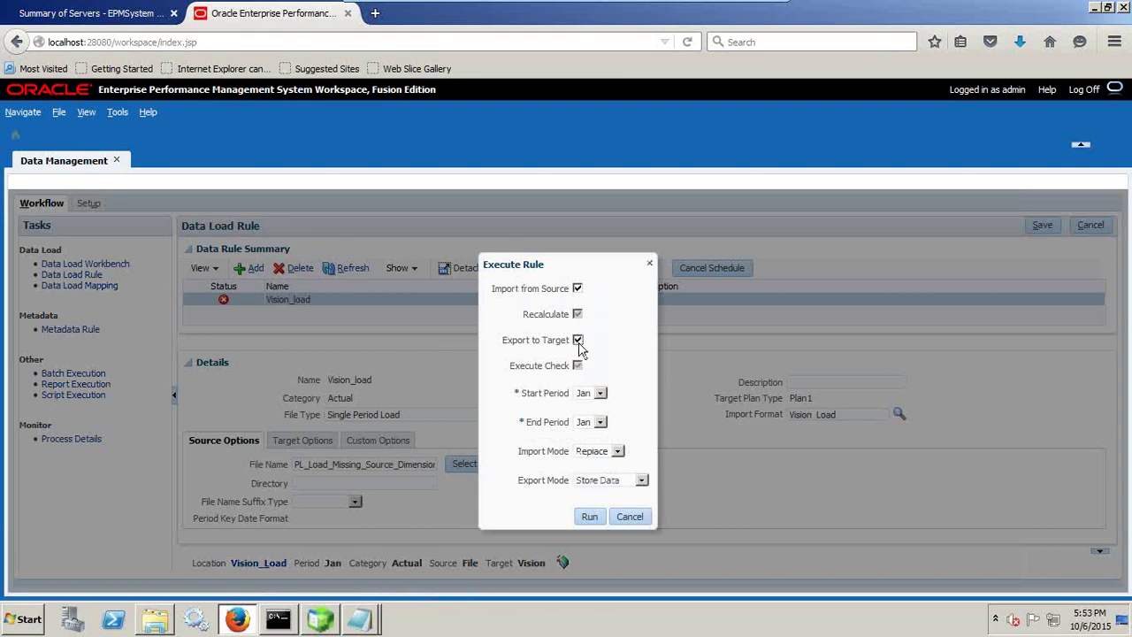
{"action": "left_click", "coordinate": [589, 518]}
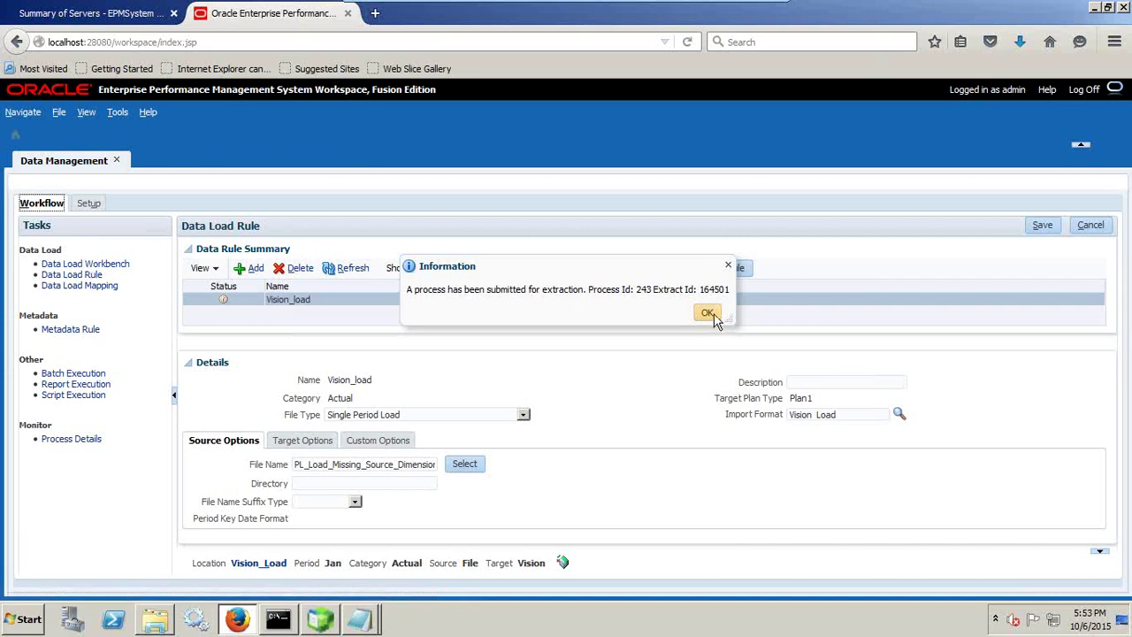
{"action": "left_click_drag", "start_coordinate": [632, 290], "coordinate": [650, 292]}
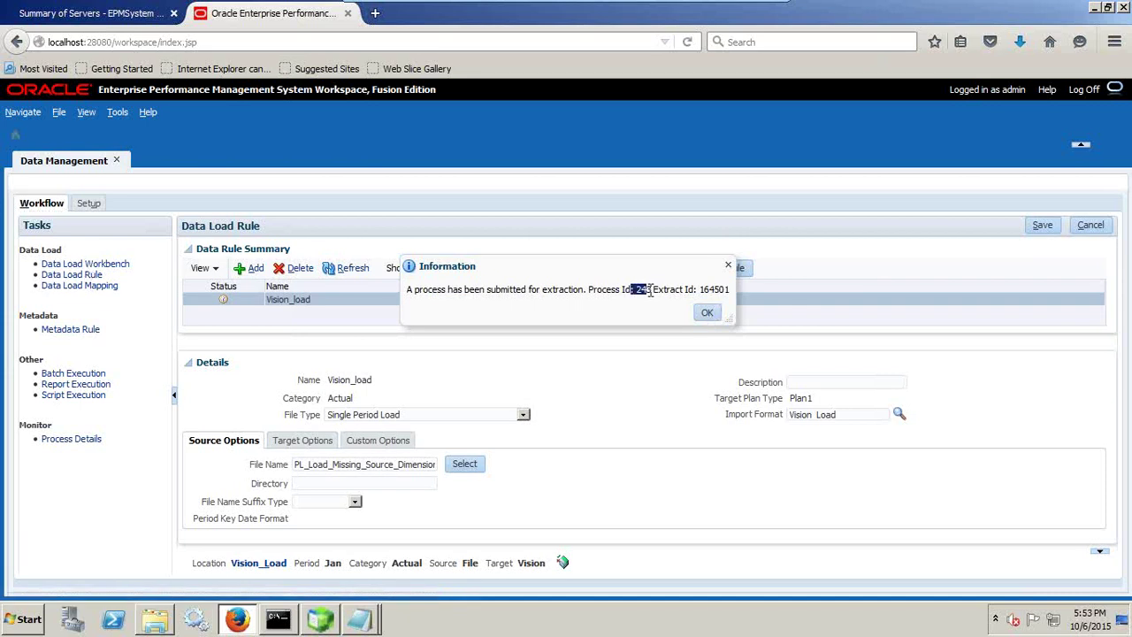
- Refresh the Vision_load rule status until the run completes, and examine the loaded records in the Data Load Workbench
{"action": "key", "text": "ctrl+a"}
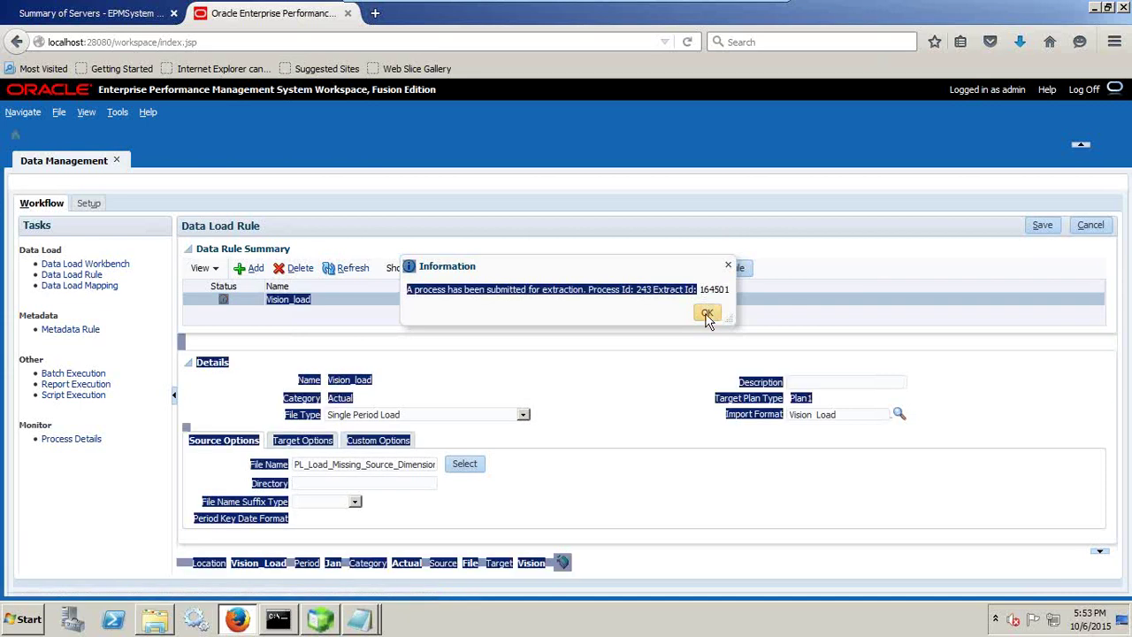
{"action": "left_click", "coordinate": [707, 312]}
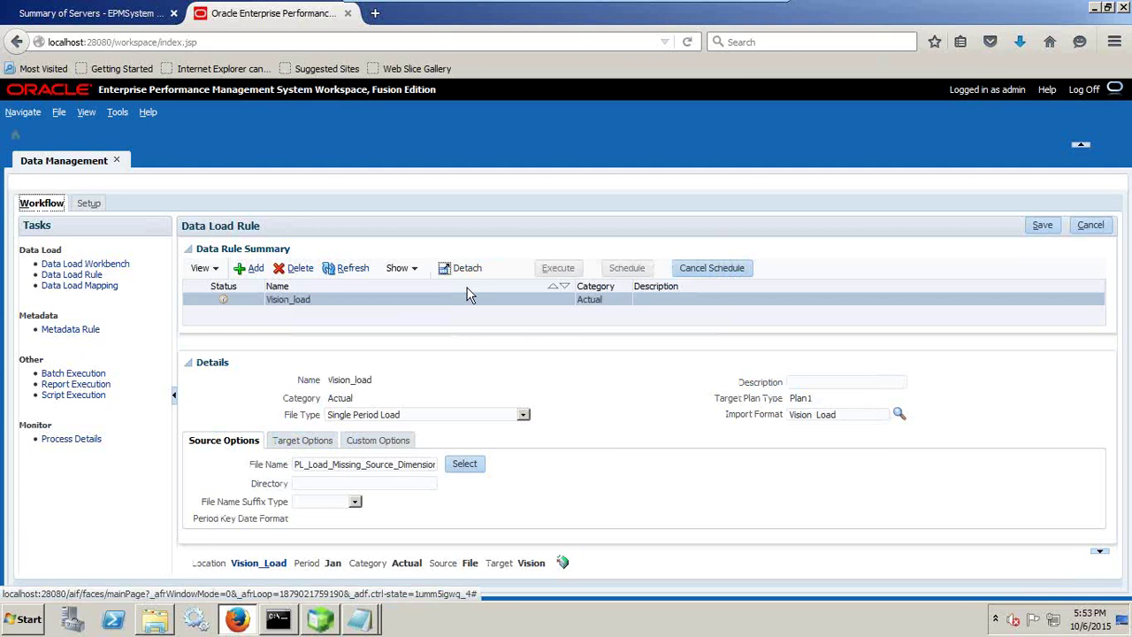
{"action": "left_click", "coordinate": [343, 268]}
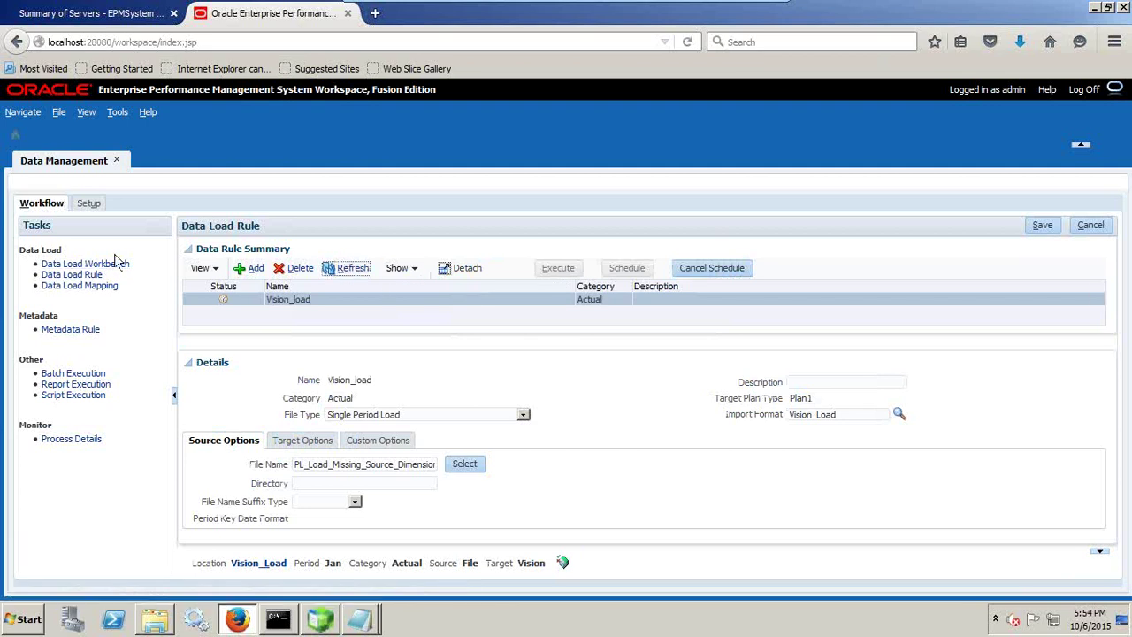
{"action": "left_click", "coordinate": [354, 268]}
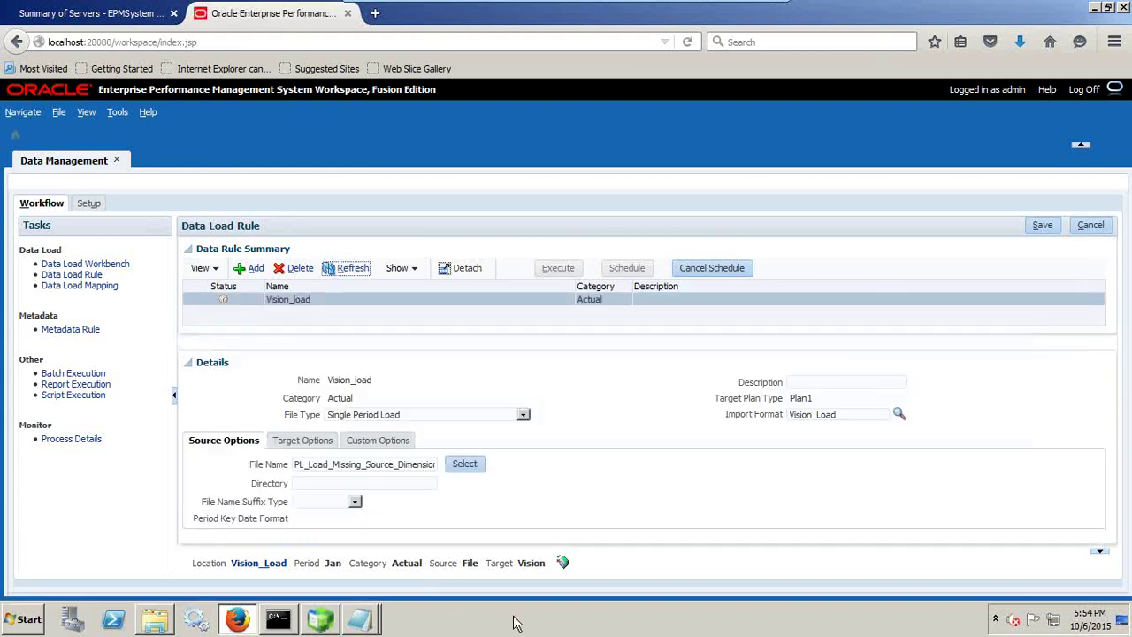
{"action": "left_click", "coordinate": [352, 269]}
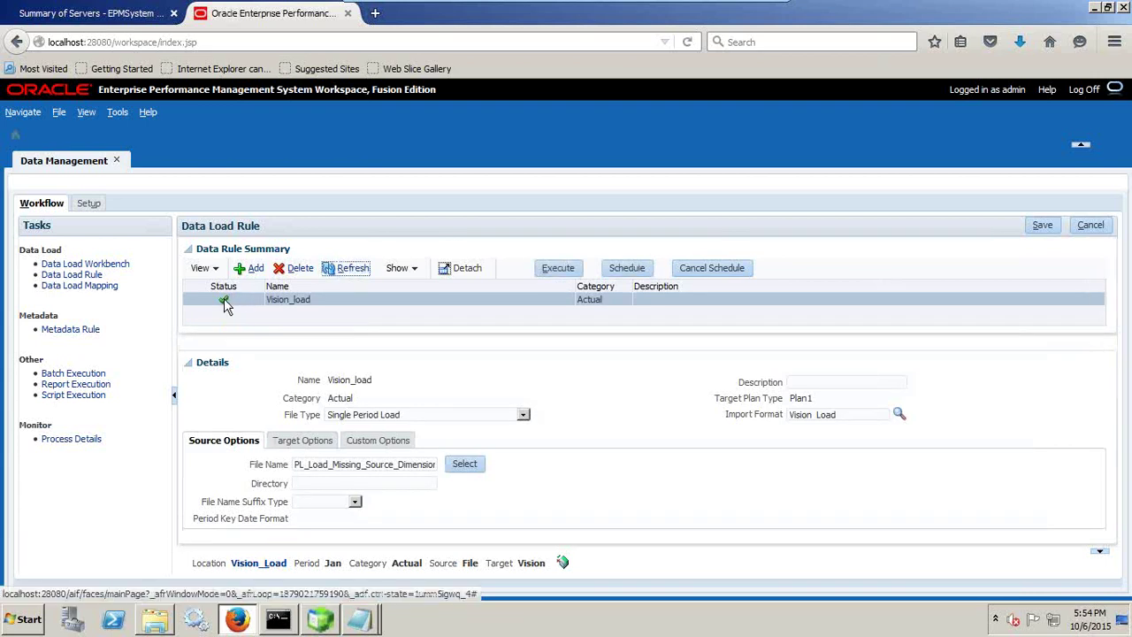
{"action": "left_click", "coordinate": [88, 264]}
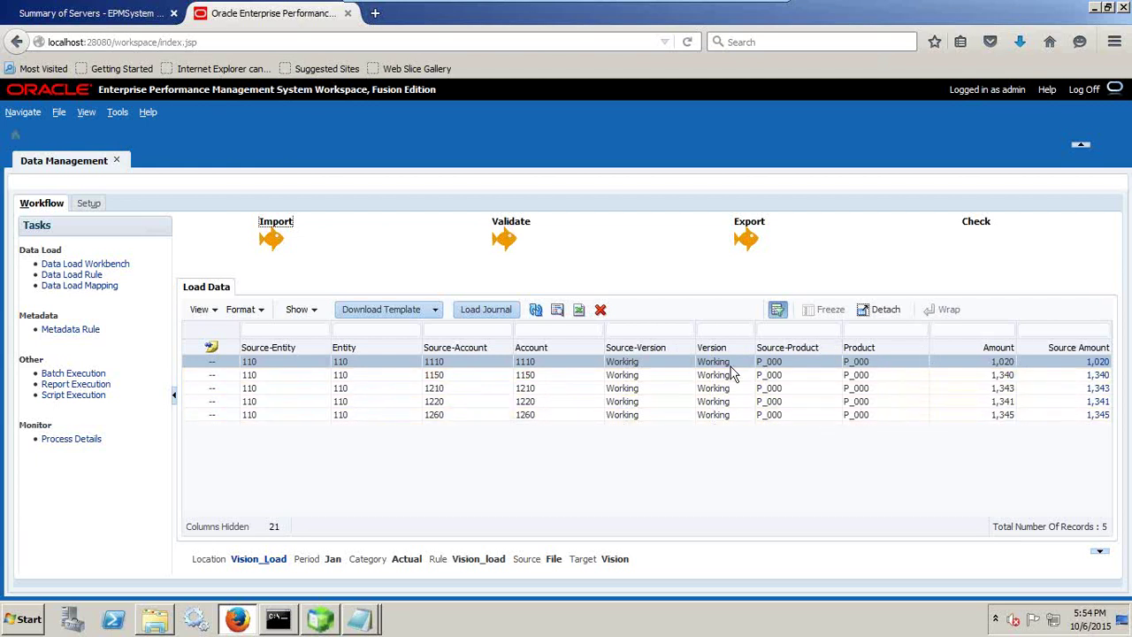
- Examine the field numbers and expressions in the Vision_Load import format mappings
{"action": "left_click", "coordinate": [85, 204]}
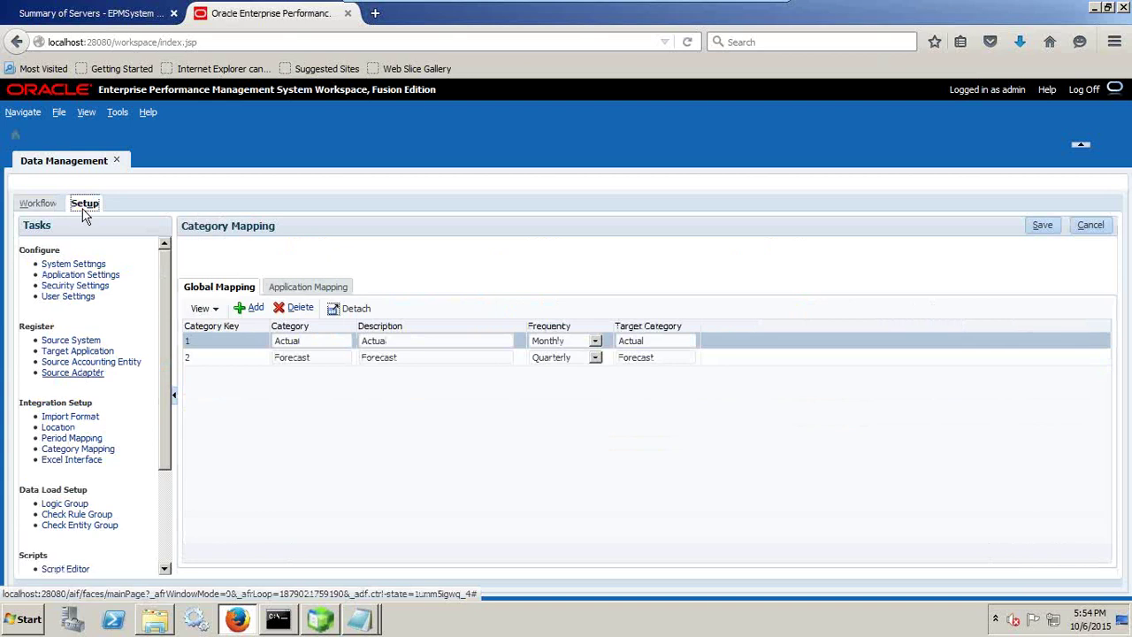
{"action": "left_click", "coordinate": [70, 417]}
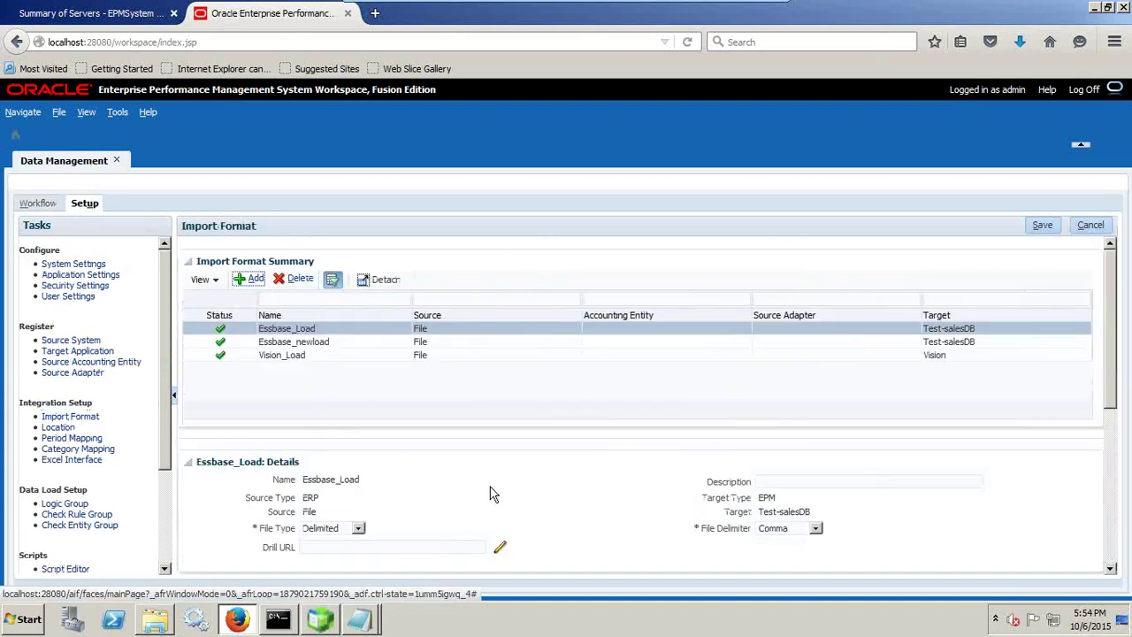
{"action": "scroll", "coordinate": [493, 494], "scroll_direction": "down", "scroll_amount": 4}
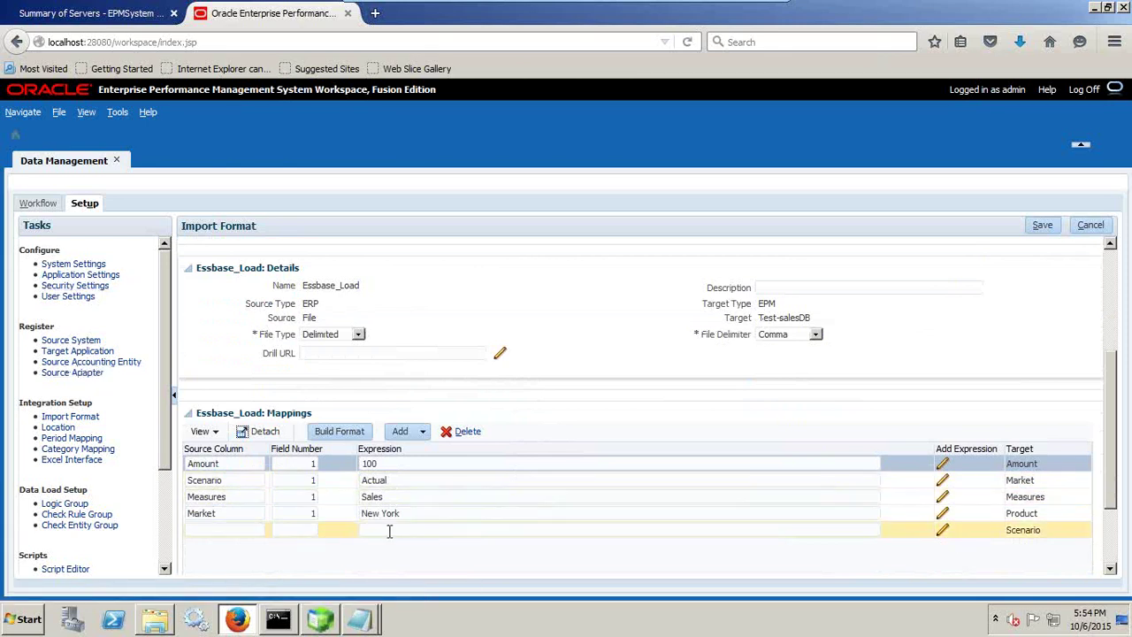
{"action": "scroll", "coordinate": [384, 526], "scroll_direction": "up", "scroll_amount": 5}
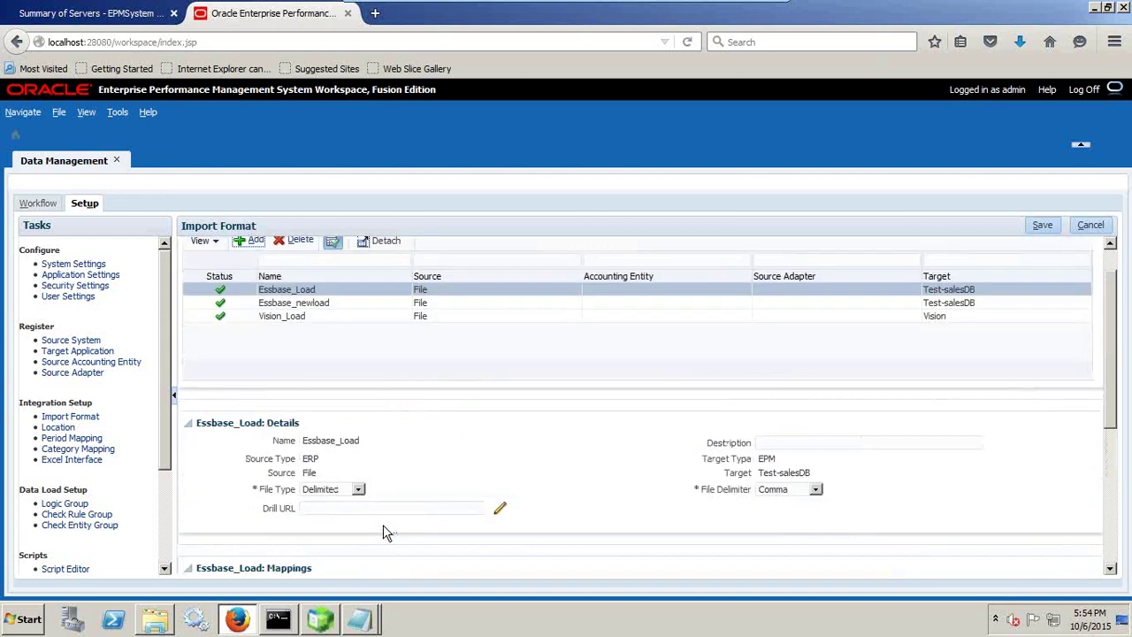
{"action": "left_click", "coordinate": [306, 356]}
{"action": "scroll", "coordinate": [575, 508], "scroll_direction": "down", "scroll_amount": 5}
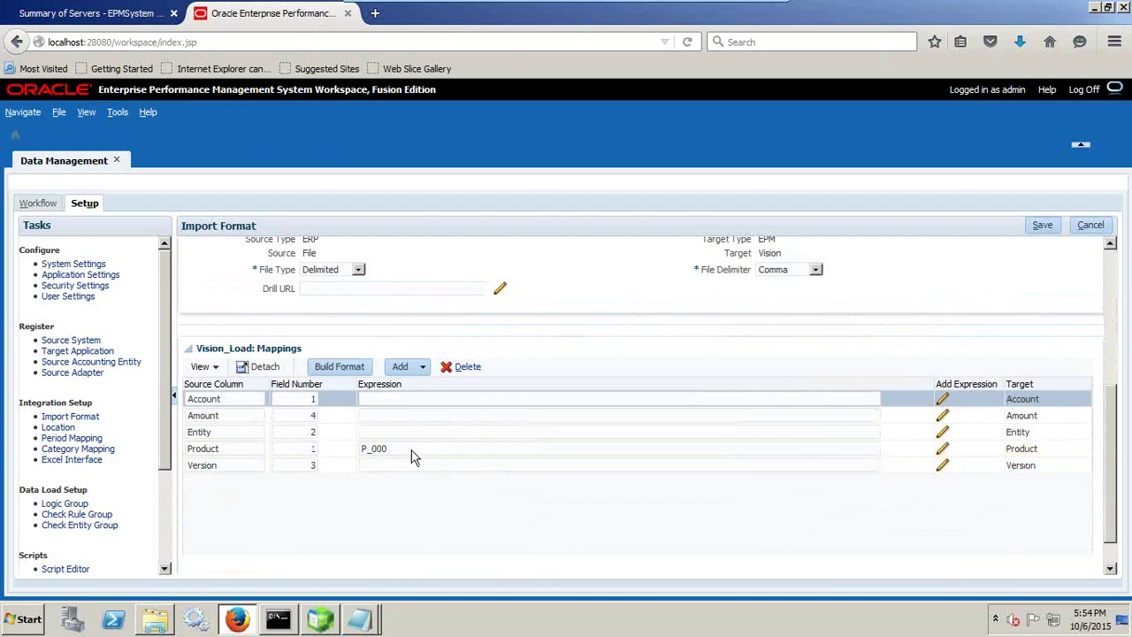
{"action": "mouse_move", "coordinate": [751, 13]}
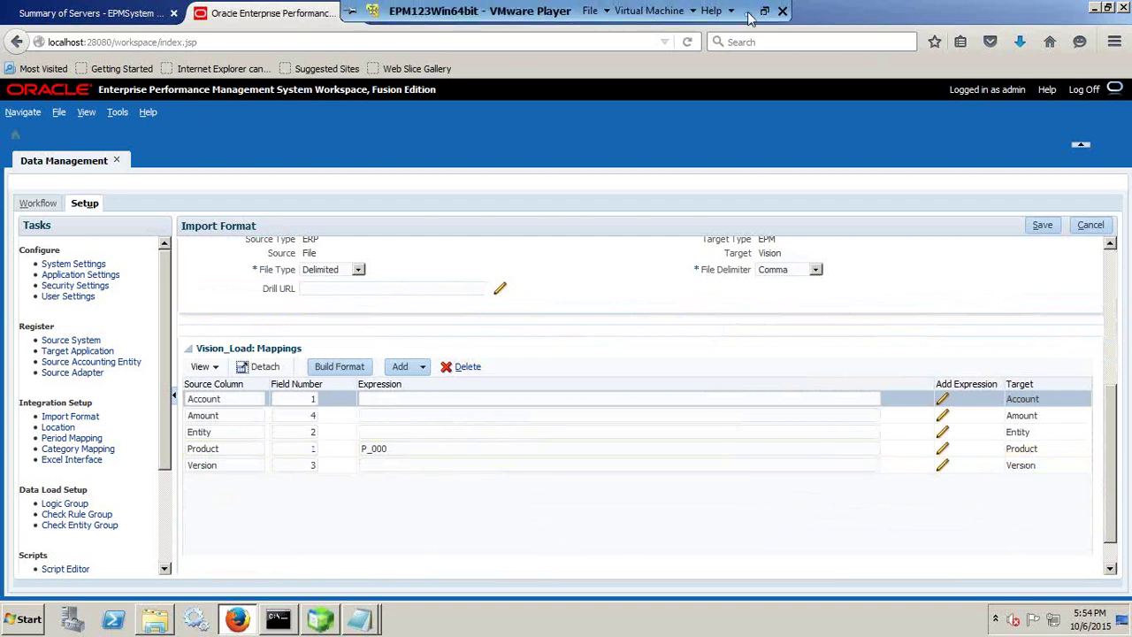
- Launch Excel and sign in to the Smart View shared connections with the account user name and password
{"action": "key", "text": "super"}
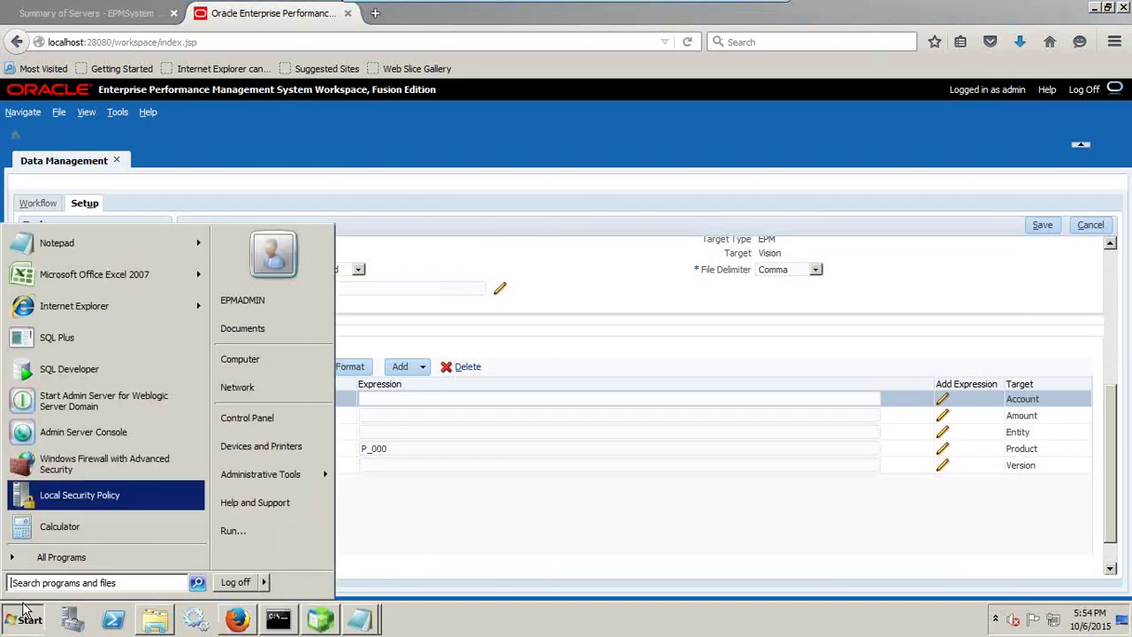
{"action": "left_click", "coordinate": [232, 530]}
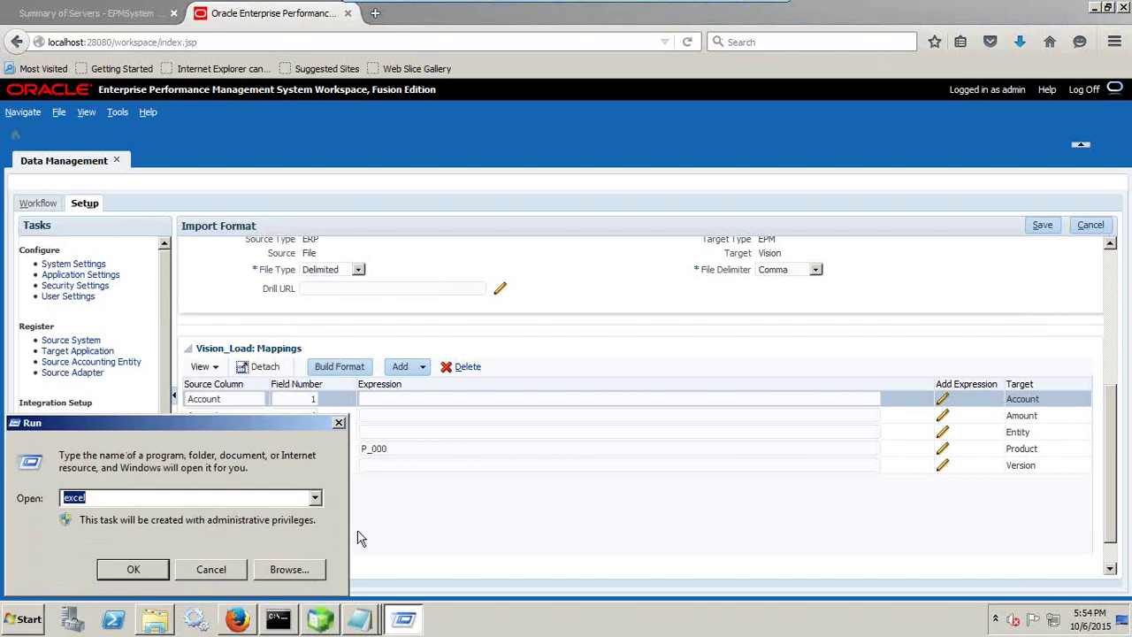
{"action": "key", "text": "Return"}
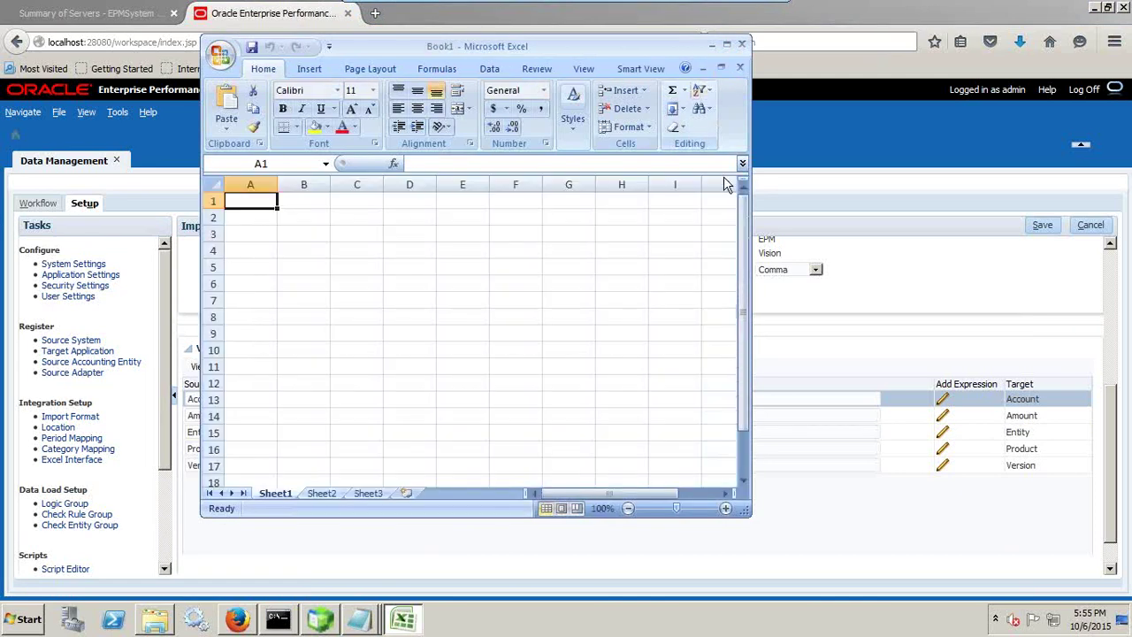
{"action": "left_click", "coordinate": [647, 73]}
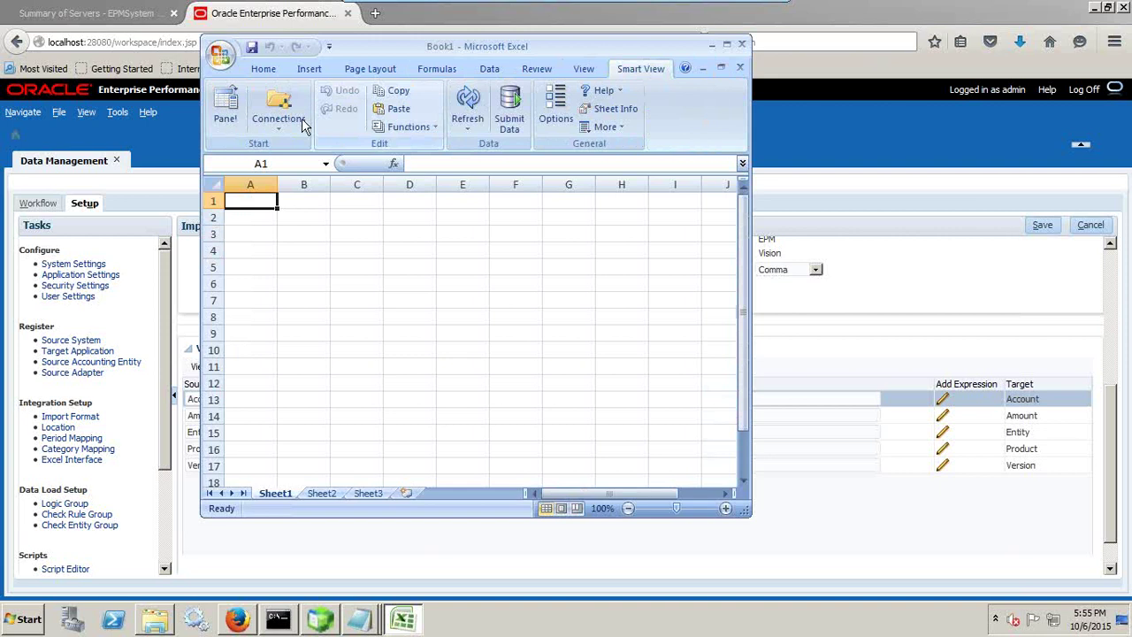
{"action": "left_click", "coordinate": [225, 106]}
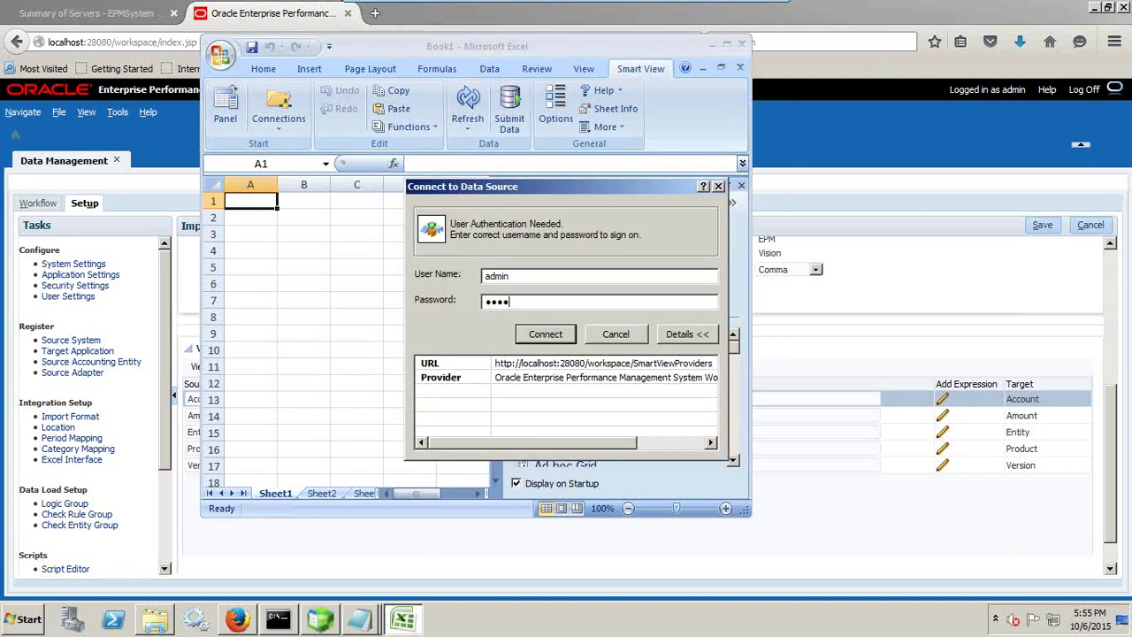
{"action": "key", "text": "Return"}
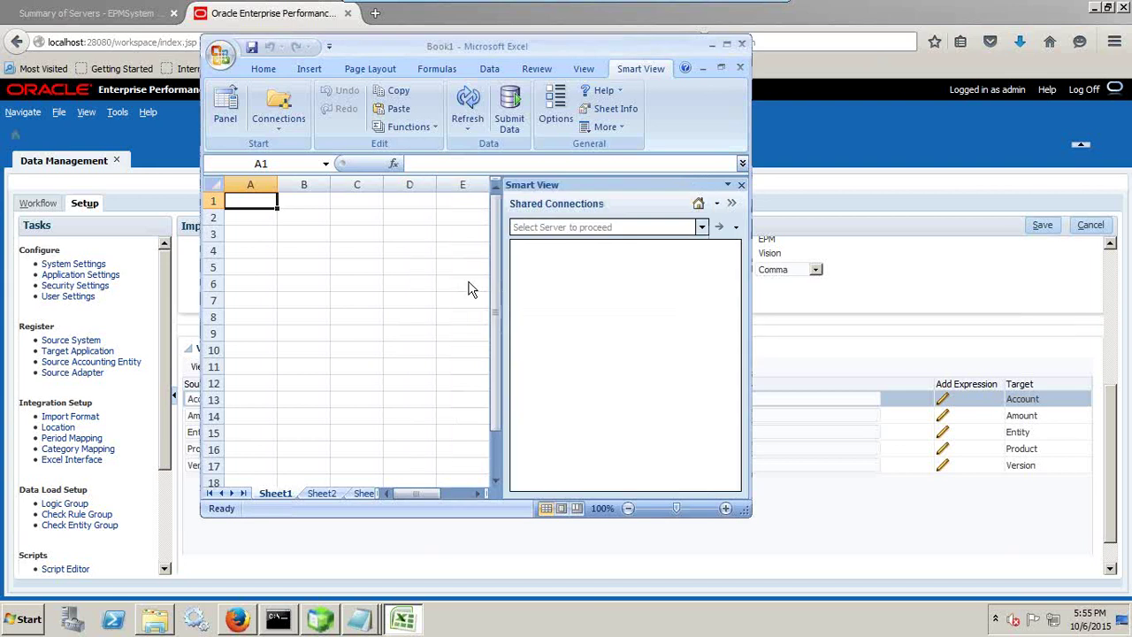
- Select Oracle Essbase as the shared connection and move the PL_Load_Missing_Source_Dimension file aside for comparison with the worksheet
{"action": "left_click", "coordinate": [701, 227]}
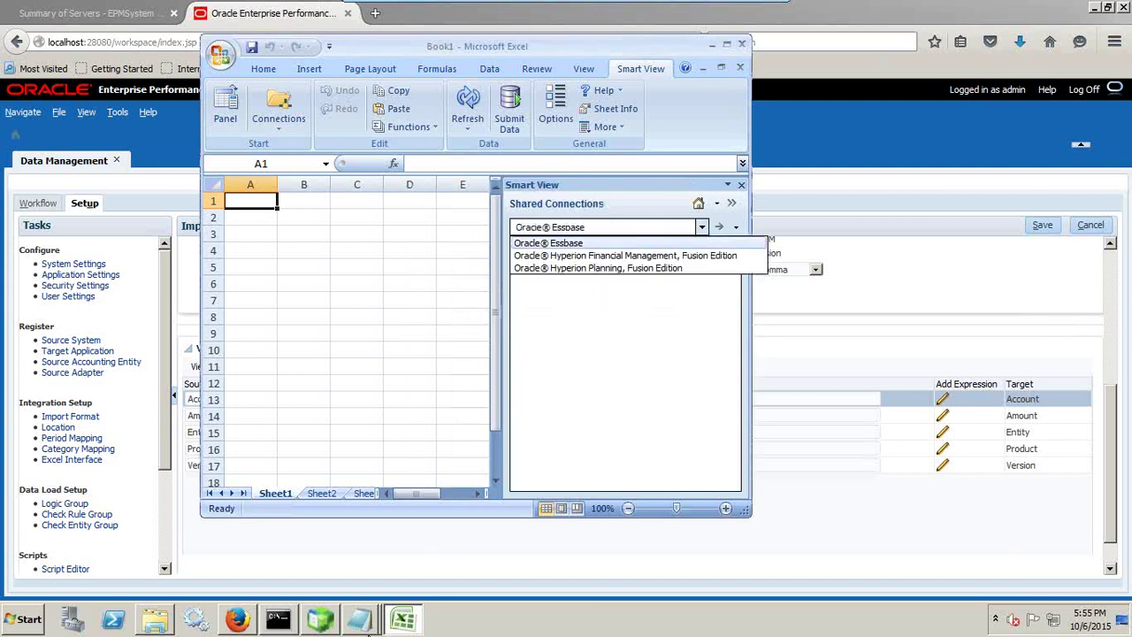
{"action": "left_click", "coordinate": [362, 619]}
{"action": "left_click", "coordinate": [378, 560]}
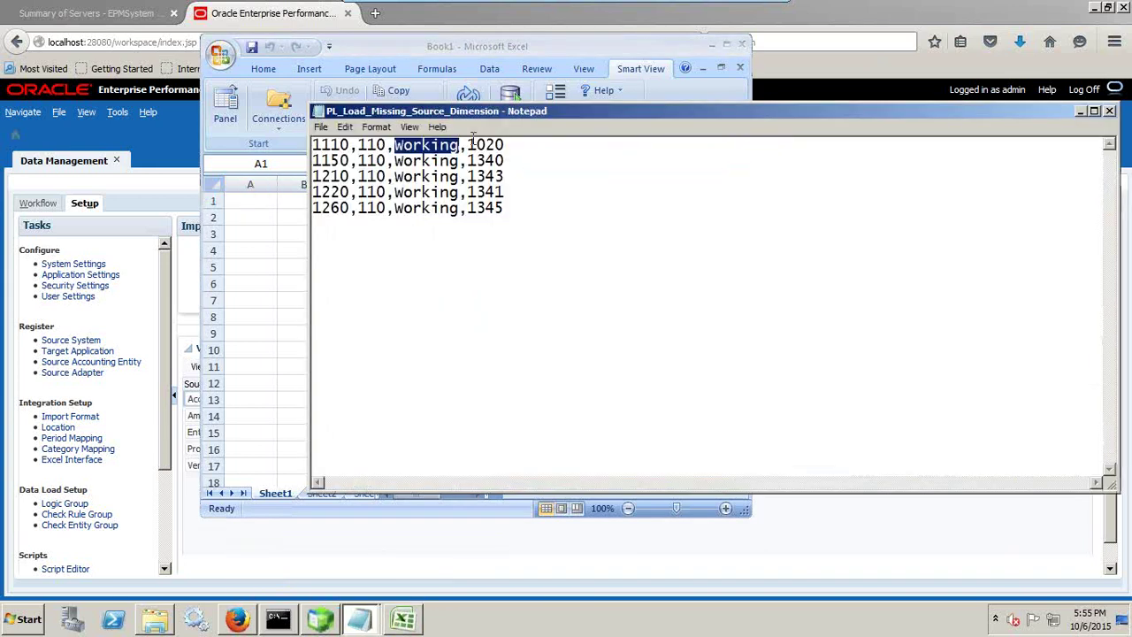
{"action": "left_click_drag", "start_coordinate": [473, 112], "coordinate": [805, 171]}
{"action": "left_click", "coordinate": [849, 172]}
- Start an ad hoc analysis on the Plan1 database of the Vision application under EssbaseCluster-1
{"action": "left_click", "coordinate": [520, 246]}
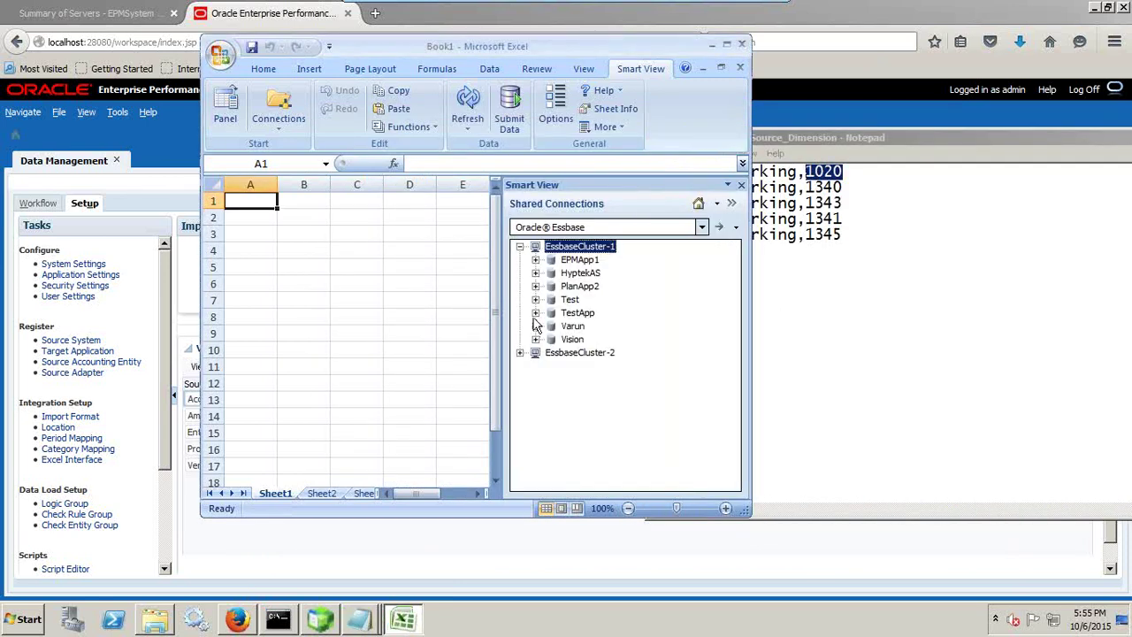
{"action": "left_click", "coordinate": [535, 340]}
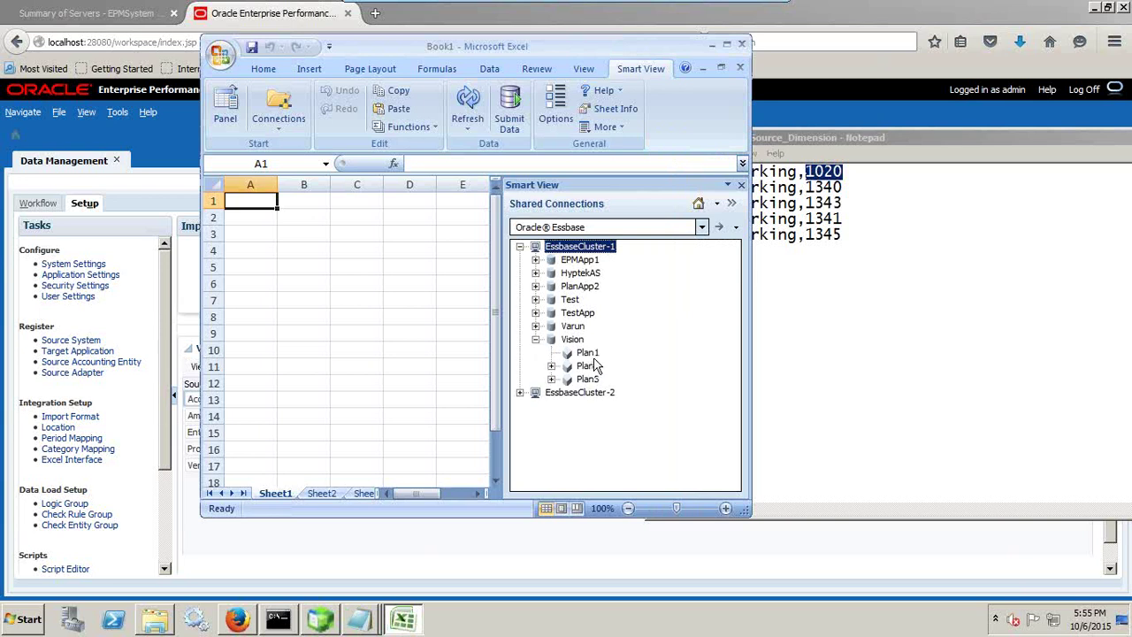
{"action": "right_click", "coordinate": [591, 353]}
{"action": "left_click", "coordinate": [617, 379]}
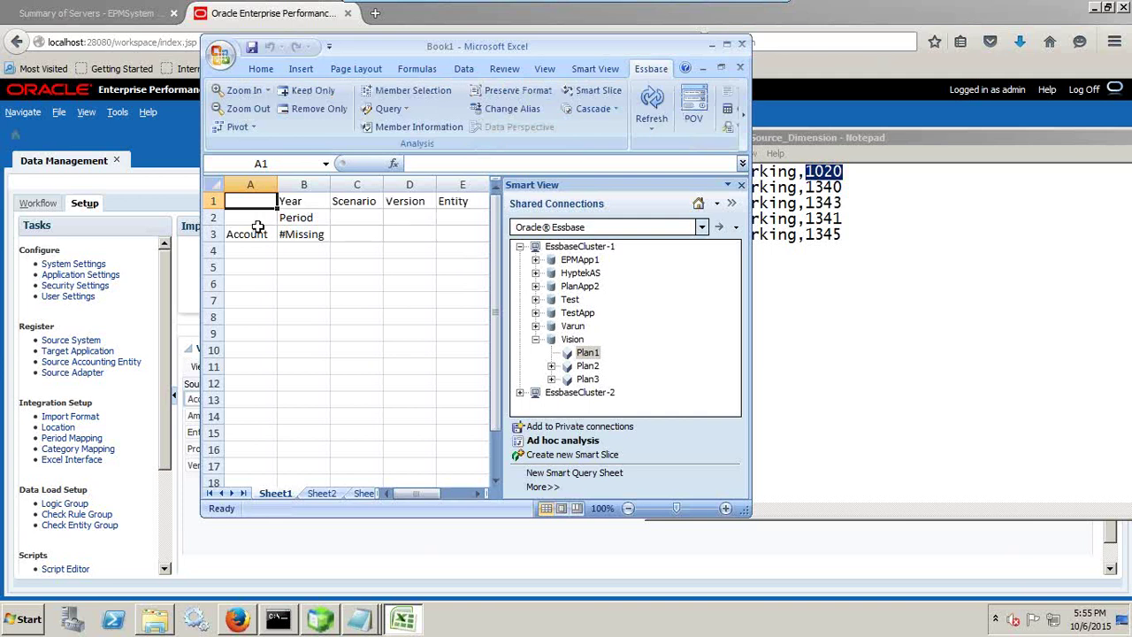
- Set the ad hoc grid's Year member to FY15 and its Period member to Jan
{"action": "left_click", "coordinate": [309, 204]}
{"action": "type", "text": "'"}
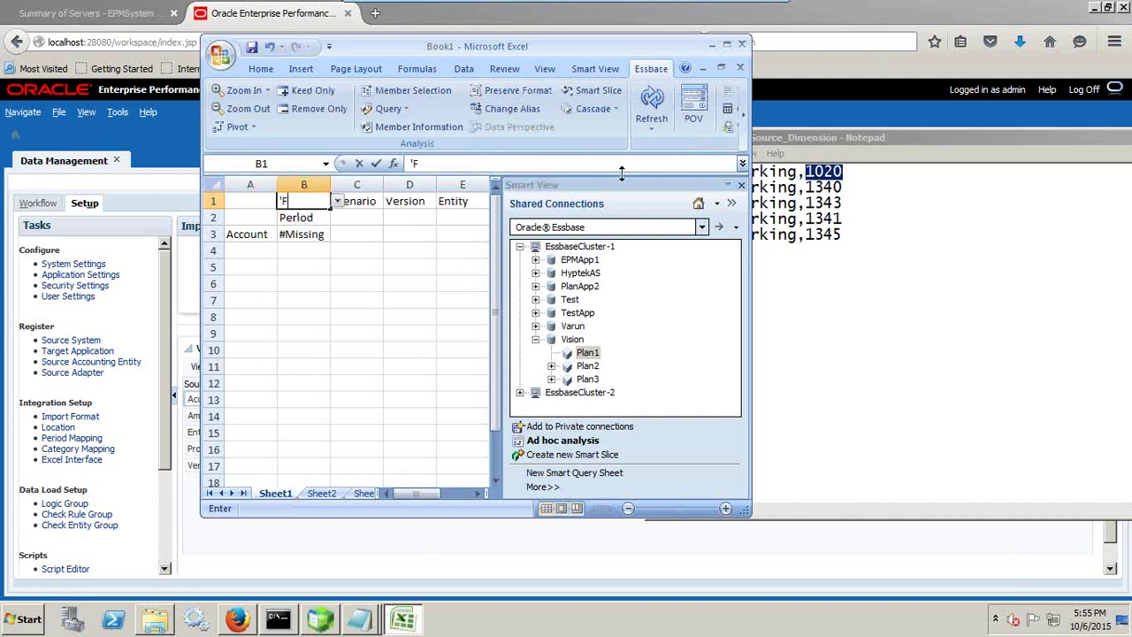
{"action": "type", "text": "FY15"}
{"action": "key", "text": "Return"}
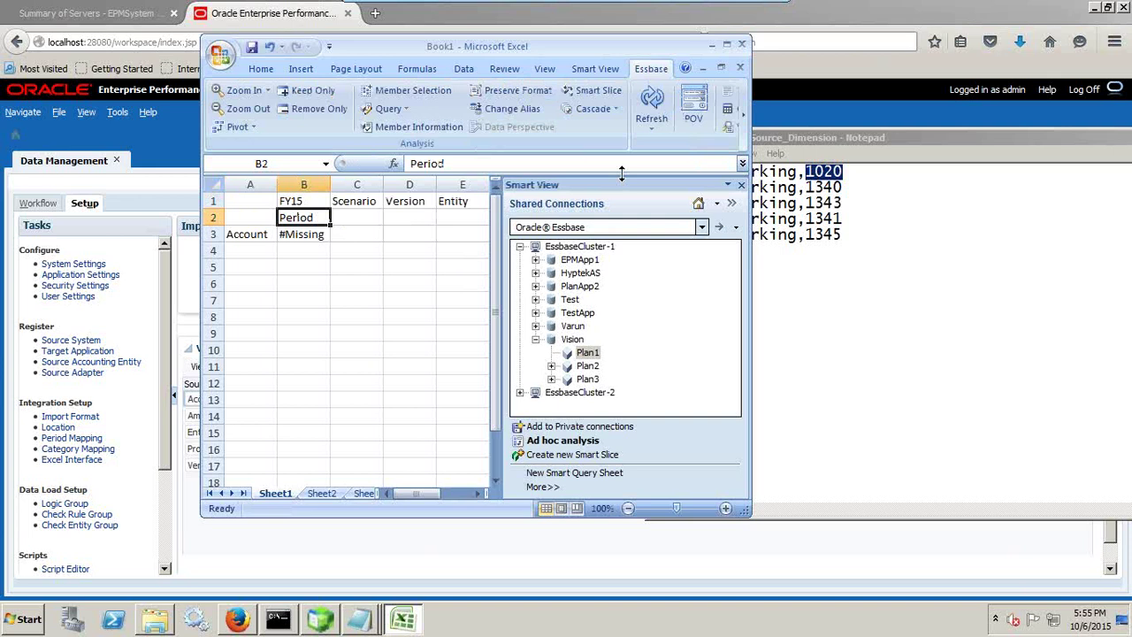
{"action": "type", "text": "'Ja"}
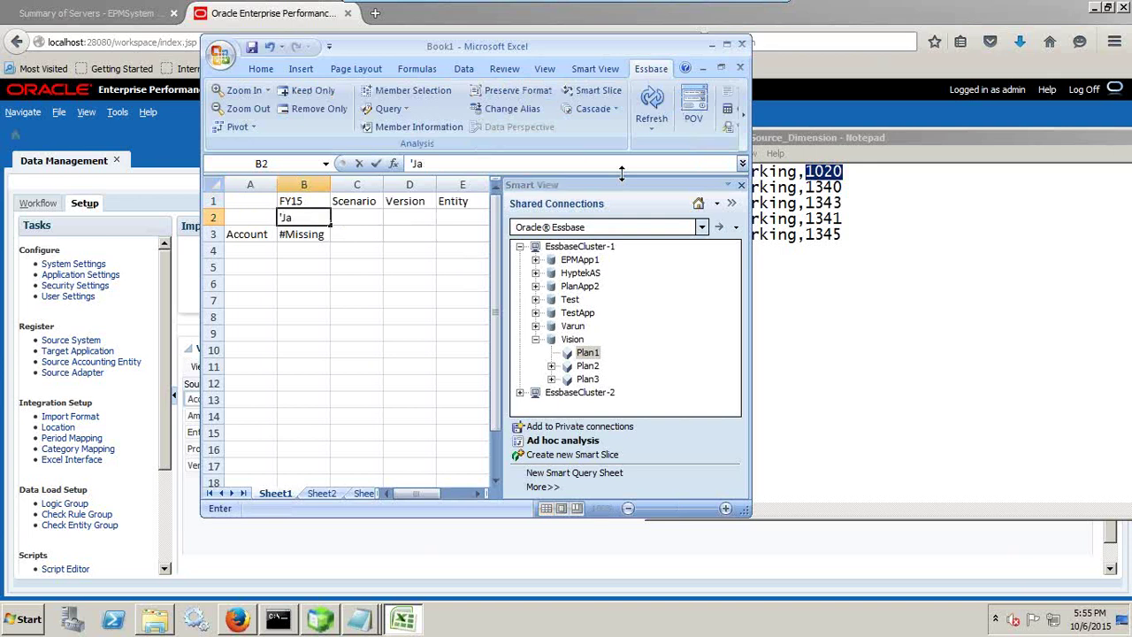
{"action": "type", "text": "bn"}
- Set the grid's Scenario member to Actual and its Version member to Working
{"action": "key", "text": "Right"}
{"action": "key", "text": "Up"}
{"action": "type", "text": "'"}
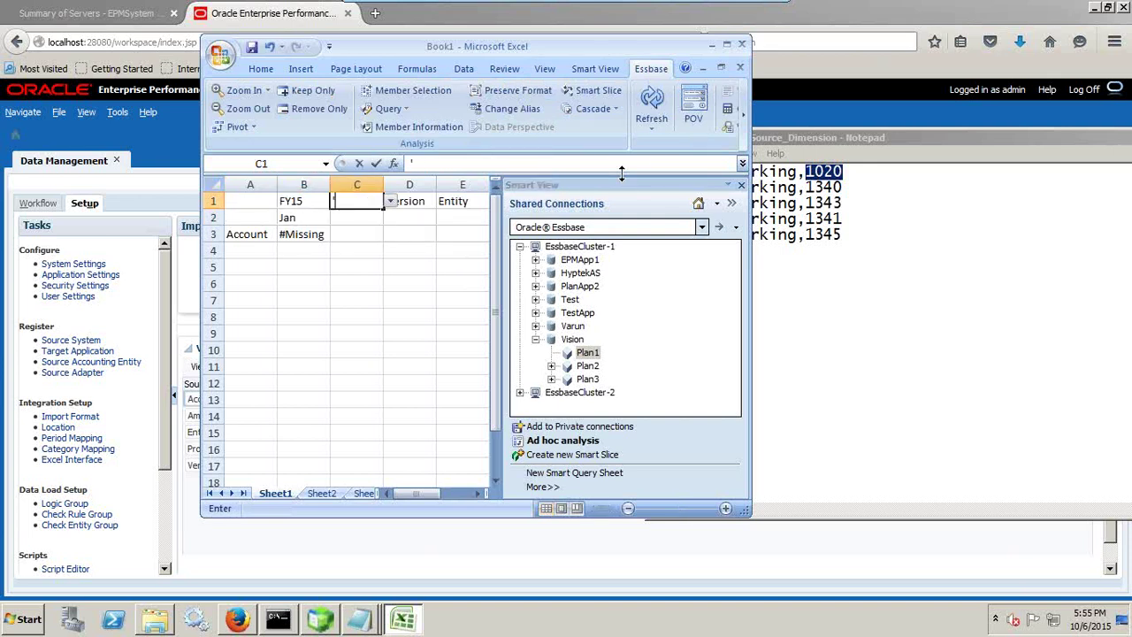
{"action": "type", "text": "Actual"}
{"action": "key", "text": "Return"}
{"action": "key", "text": "Right"}
{"action": "key", "text": "Up"}
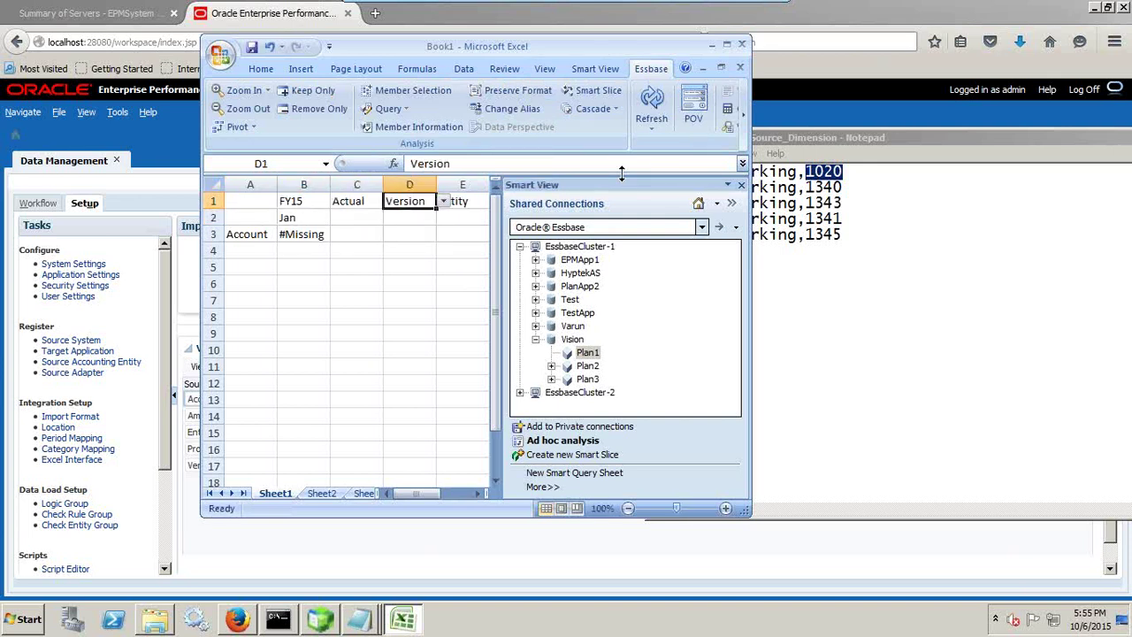
{"action": "type", "text": "'Working"}
{"action": "key", "text": "Return"}
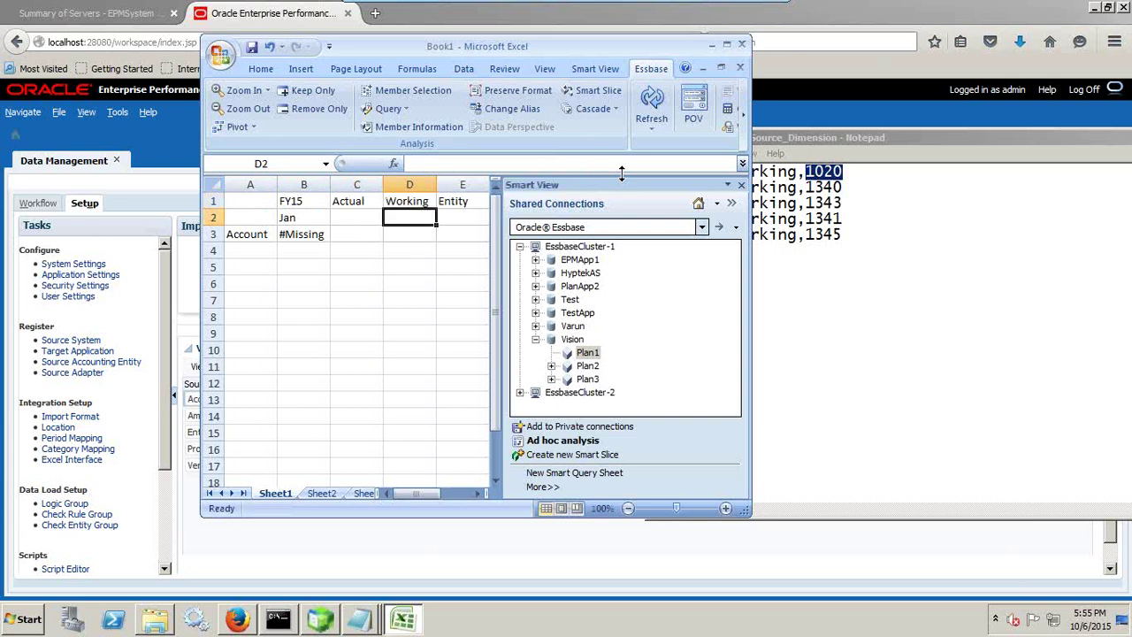
- Set the grid's Entity member to 110 as text in cell E1
{"action": "key", "text": "Right"}
{"action": "key", "text": "Up"}
{"action": "type", "text": "'110"}
{"action": "key", "text": "Return"}
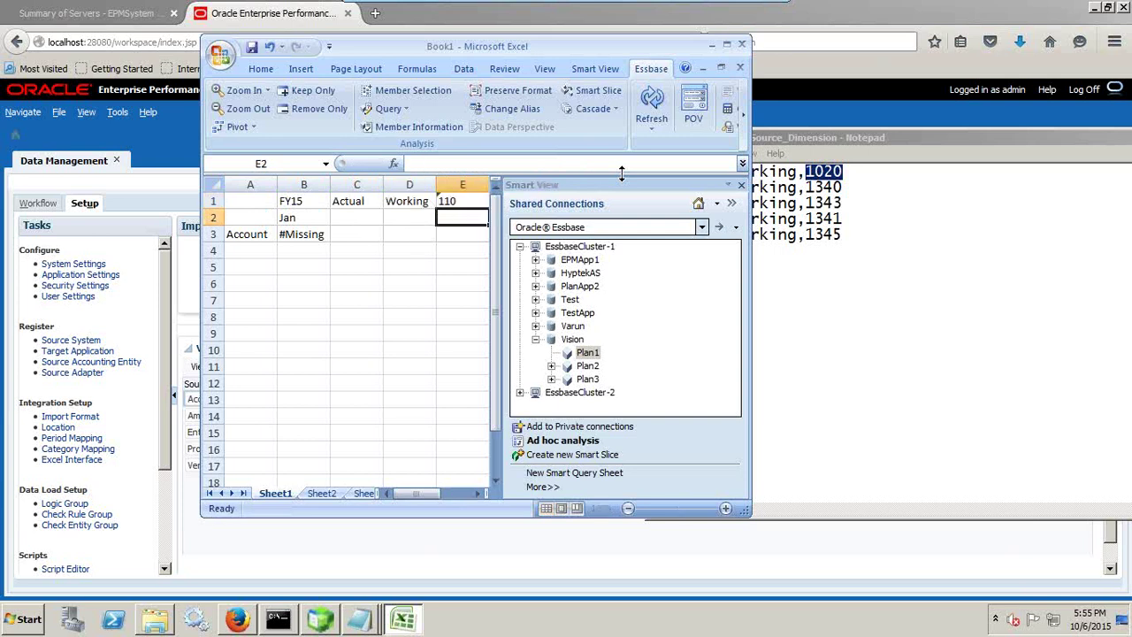
{"action": "key", "text": "Left"}
- Enter account members 1110, 1150 and 1210 from the source file as text in cells A3 to A5
{"action": "left_click_drag", "start_coordinate": [796, 140], "coordinate": [927, 132]}
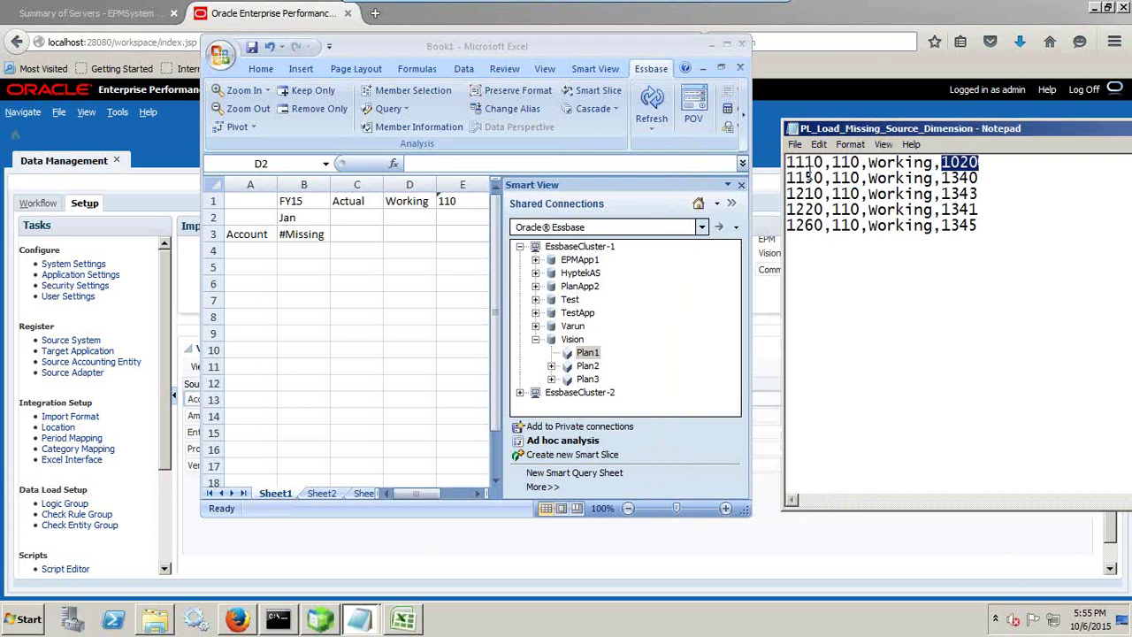
{"action": "left_click", "coordinate": [248, 236]}
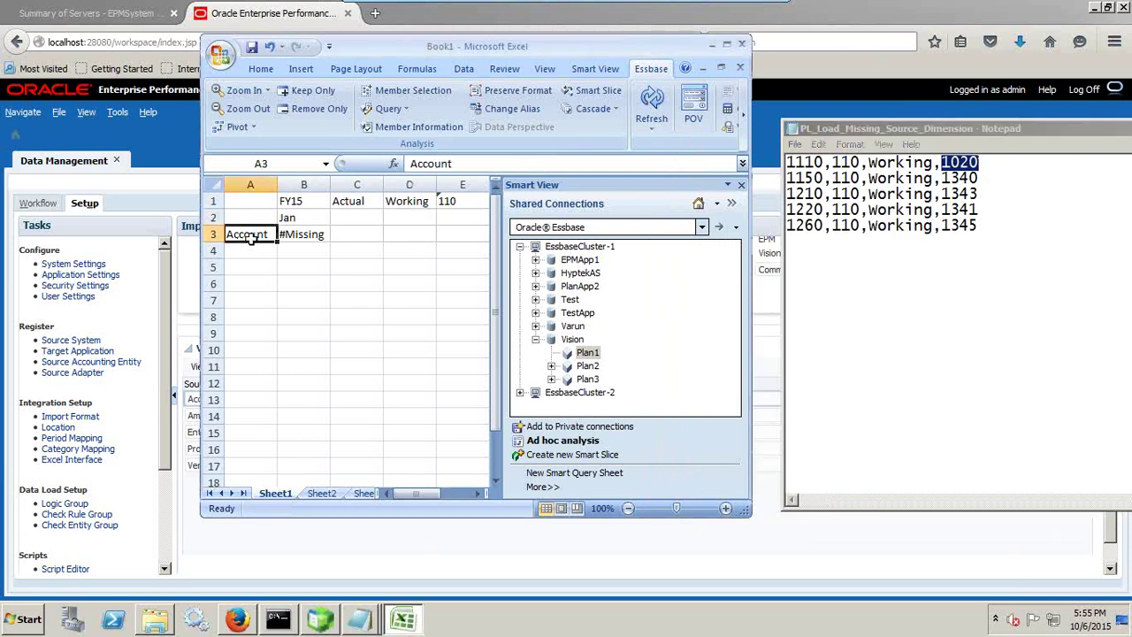
{"action": "type", "text": "'1110"}
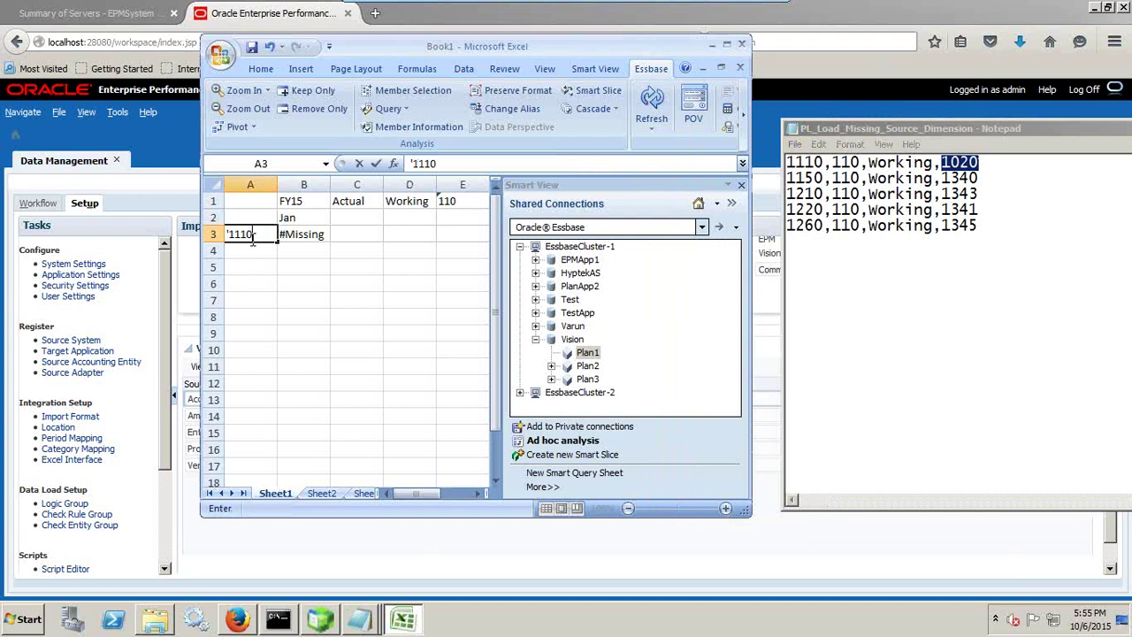
{"action": "key", "text": "Return"}
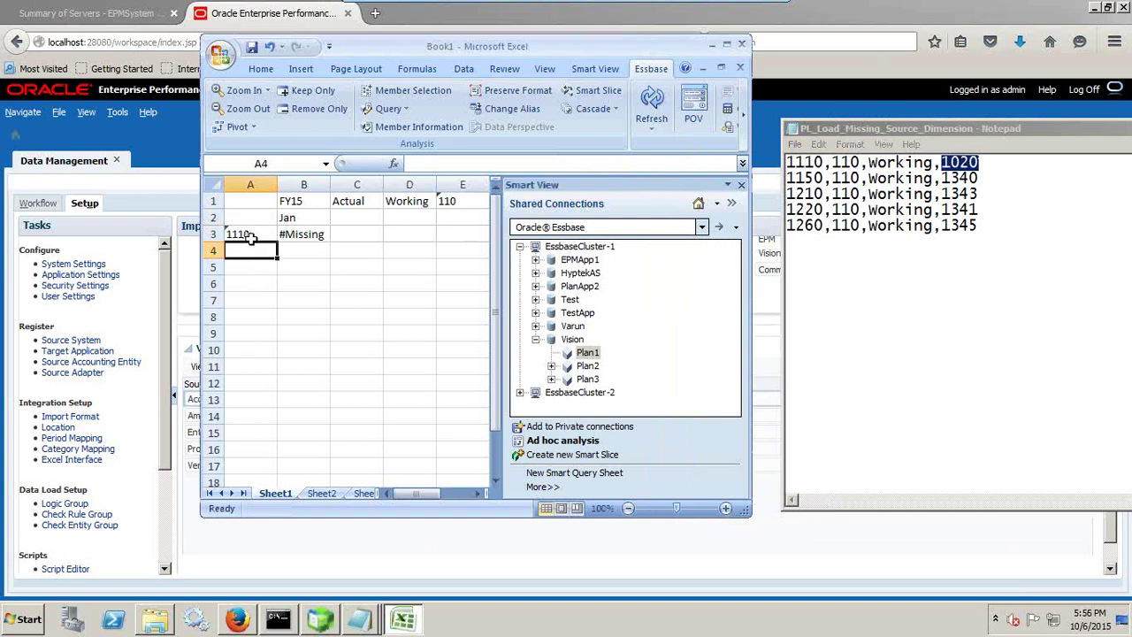
{"action": "type", "text": "'11"}
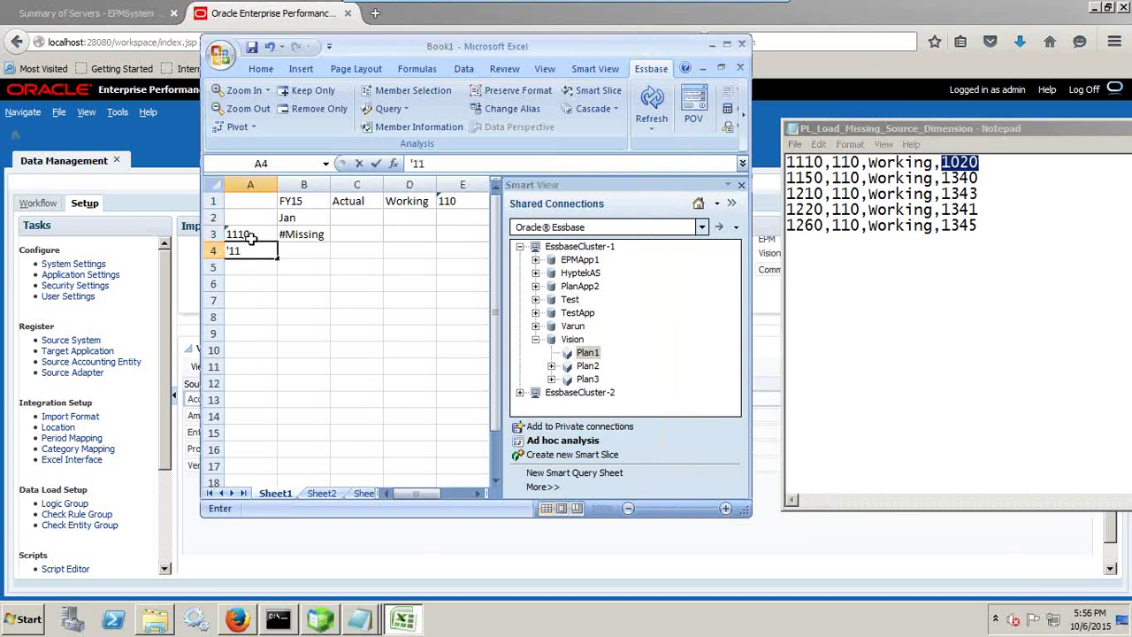
{"action": "type", "text": "50"}
{"action": "key", "text": "Return"}
{"action": "type", "text": "'1210"}
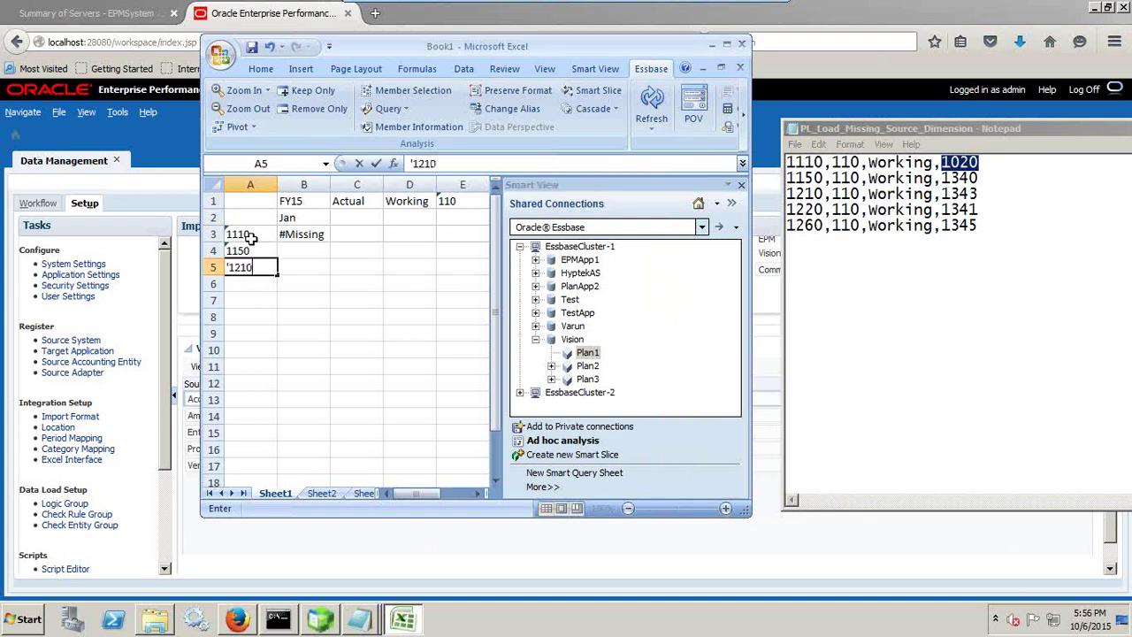
{"action": "key", "text": "Return"}
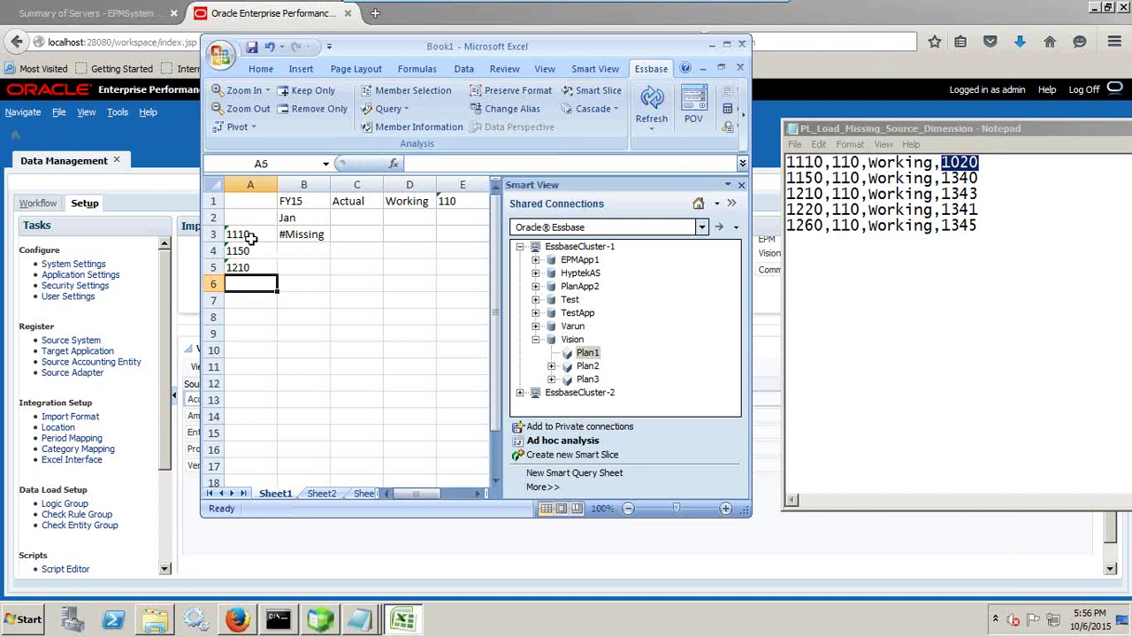
- Refresh the ad hoc grid, and enlarge column A and the workbook window to fit the member names
{"action": "left_click", "coordinate": [654, 102]}
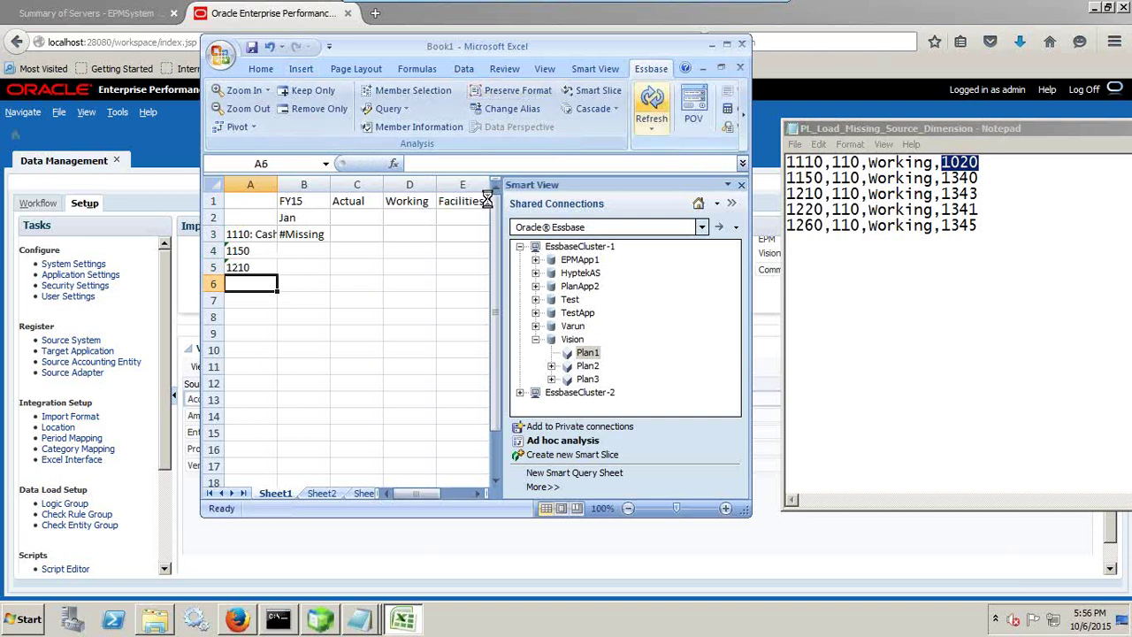
{"action": "left_click_drag", "start_coordinate": [277, 186], "coordinate": [304, 190]}
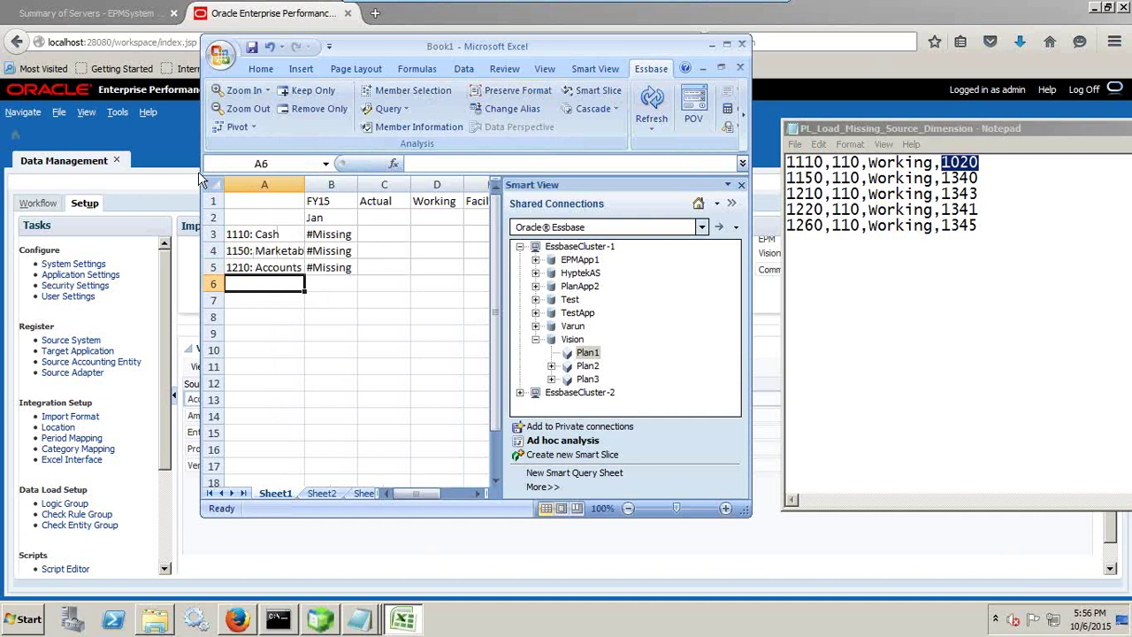
{"action": "left_click", "coordinate": [732, 52]}
{"action": "left_click", "coordinate": [399, 264]}
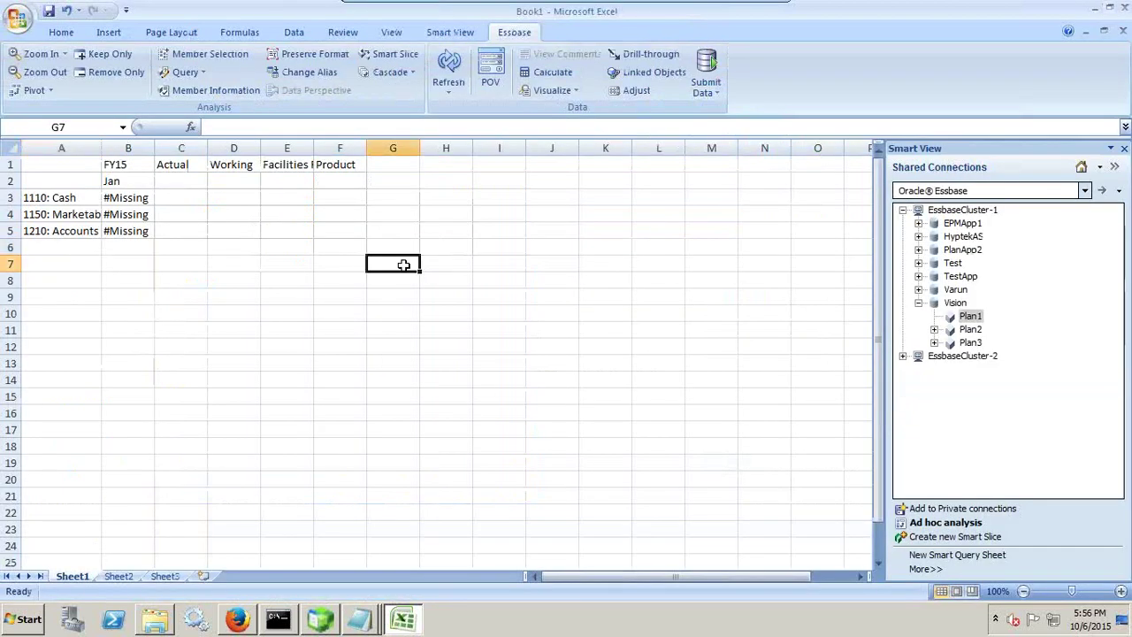
- Set the grid's Product member to P_000 as text in cell F1 and refresh the data
{"action": "left_click", "coordinate": [351, 167]}
{"action": "type", "text": "'P"}
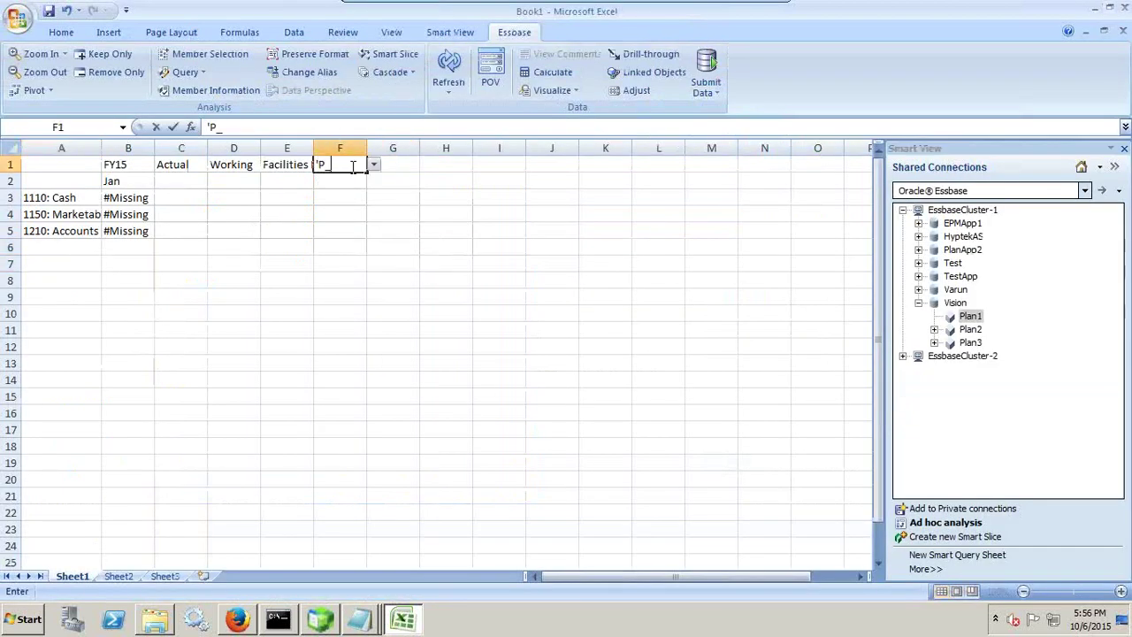
{"action": "type", "text": "_000"}
{"action": "key", "text": "Return"}
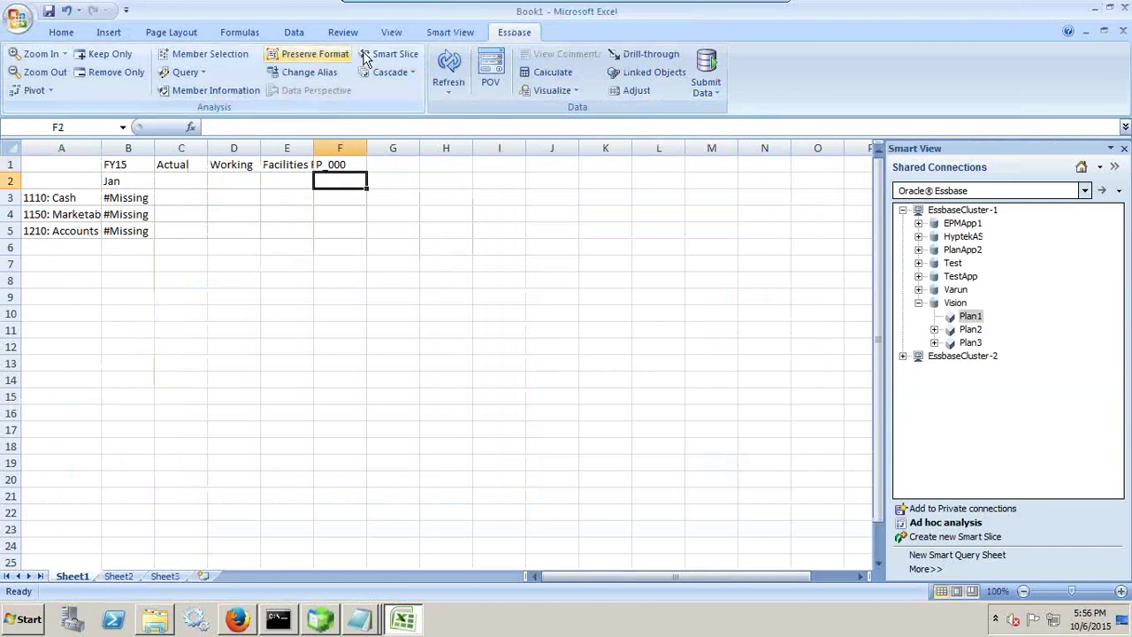
{"action": "left_click", "coordinate": [460, 66]}
- Compare the PL_Load_Missing_Source_Dimension file in Notepad with the grid's account amounts, and minimize the virtual machine window
{"action": "key", "text": "alt+Tab"}
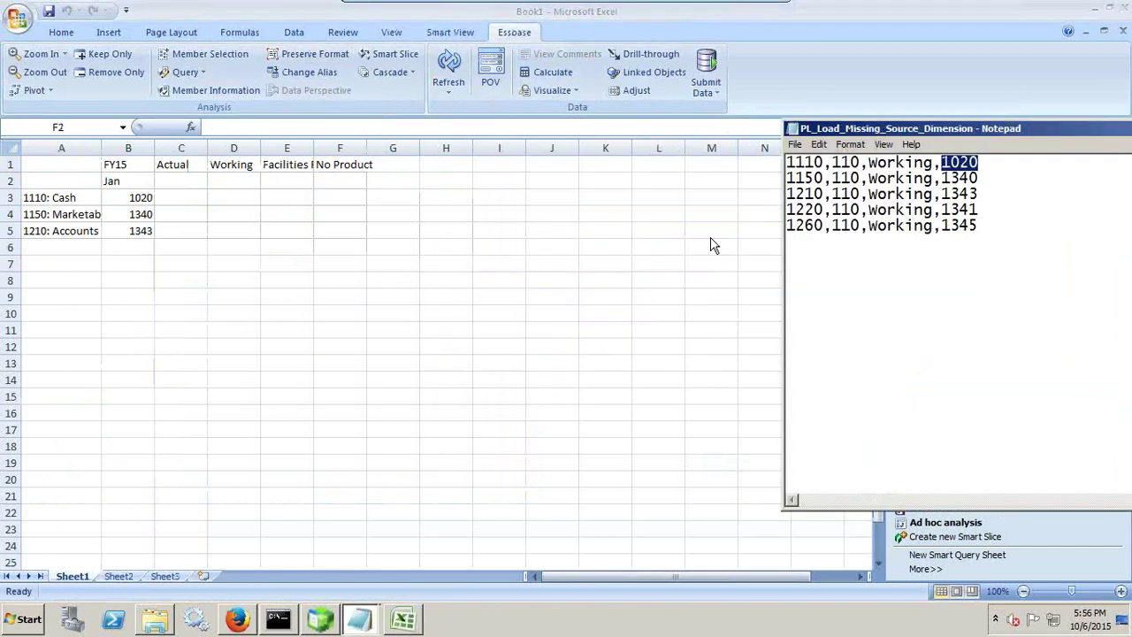
{"action": "left_click_drag", "start_coordinate": [911, 131], "coordinate": [525, 139]}
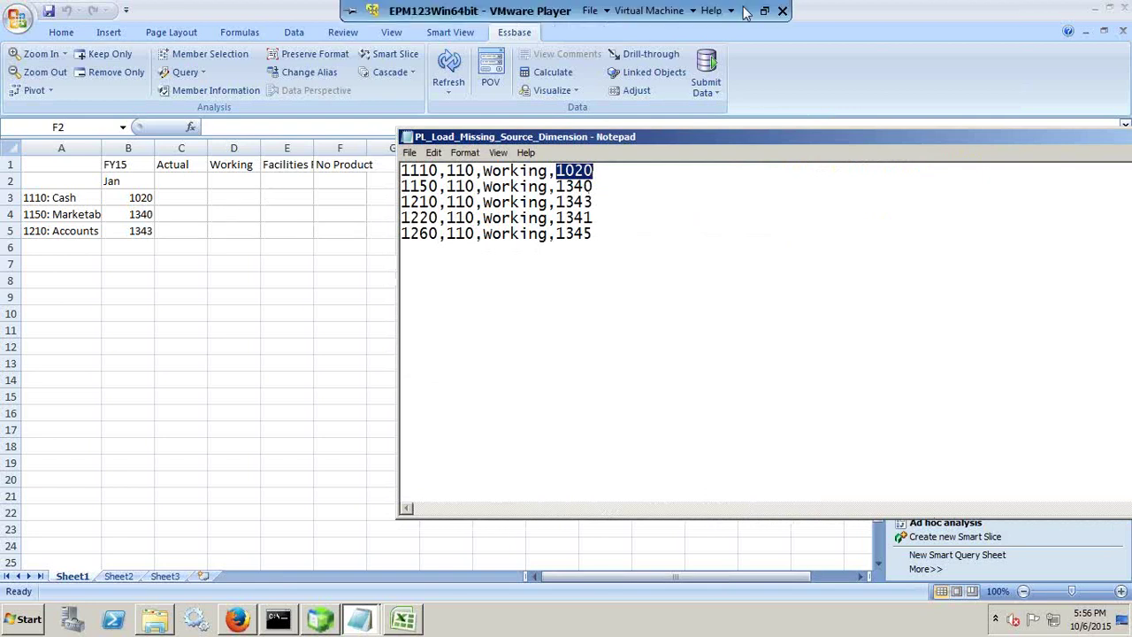
{"action": "left_click", "coordinate": [747, 11]}
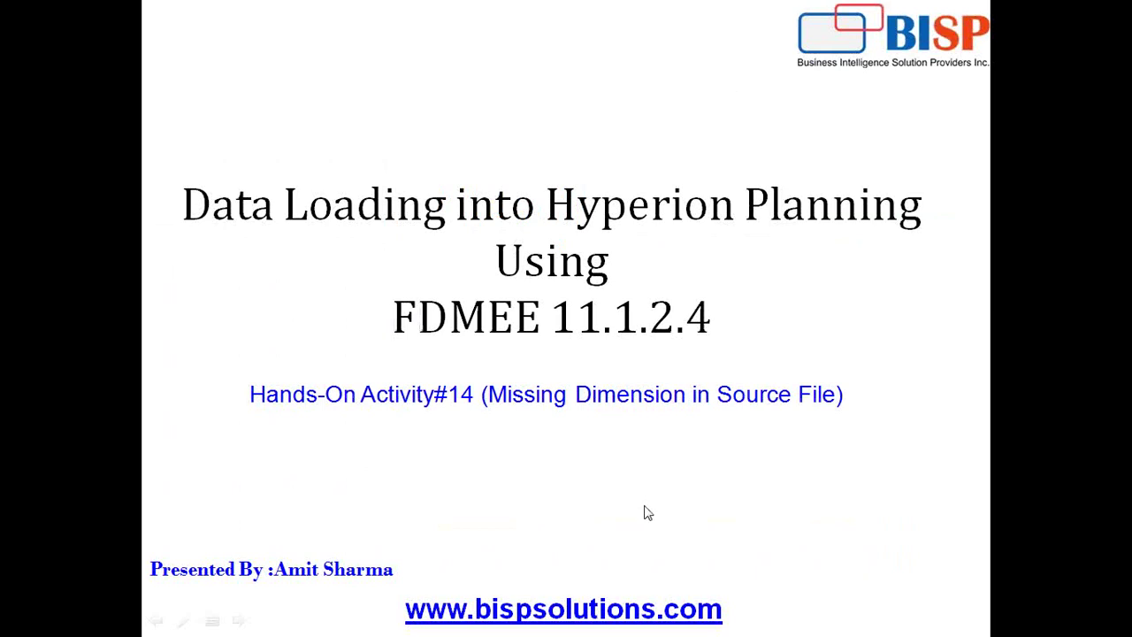